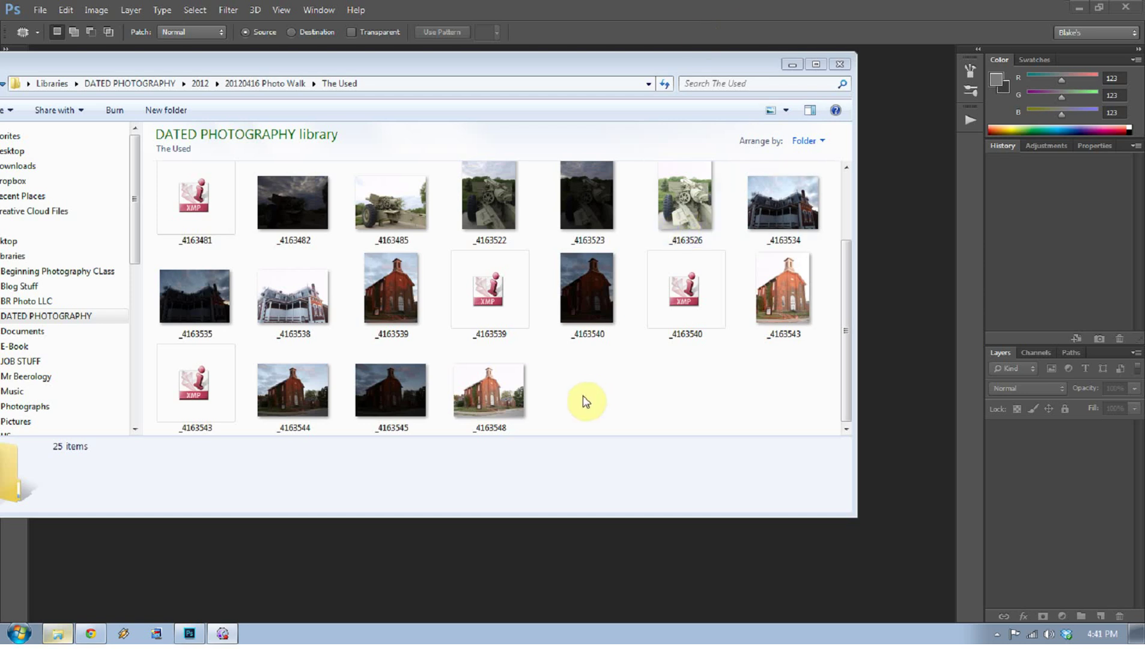
Open the three church raw files _4163544, _4163545 and _4163548 together for raw editing
left_click(519, 394)
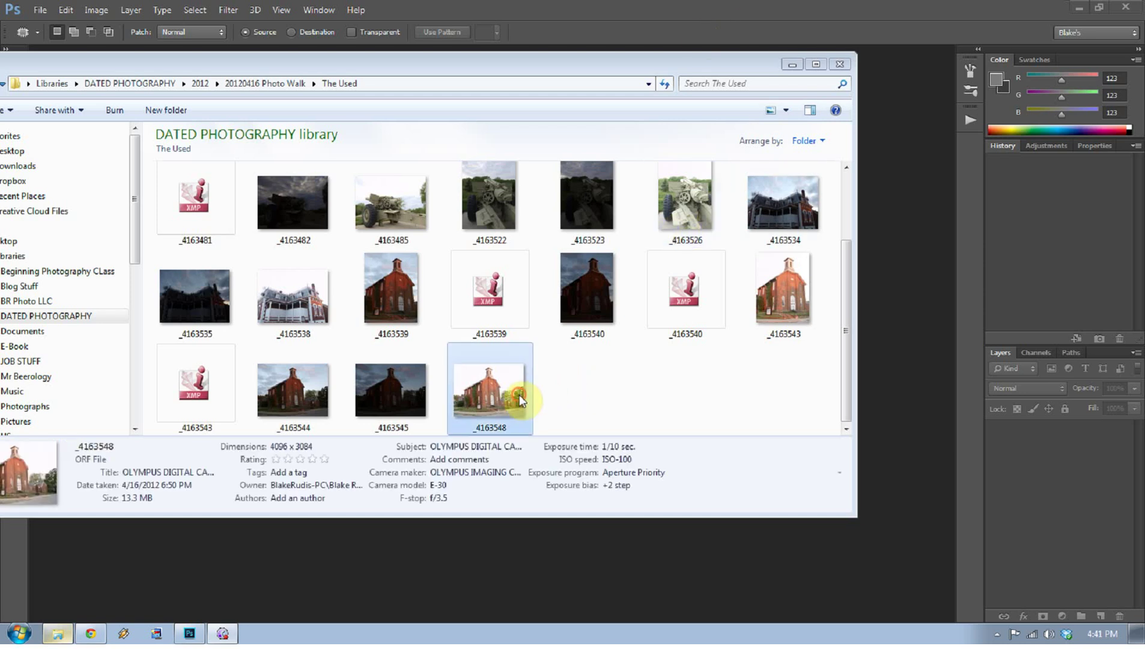
left_click(373, 394, "ctrl")
left_click(325, 395, "ctrl")
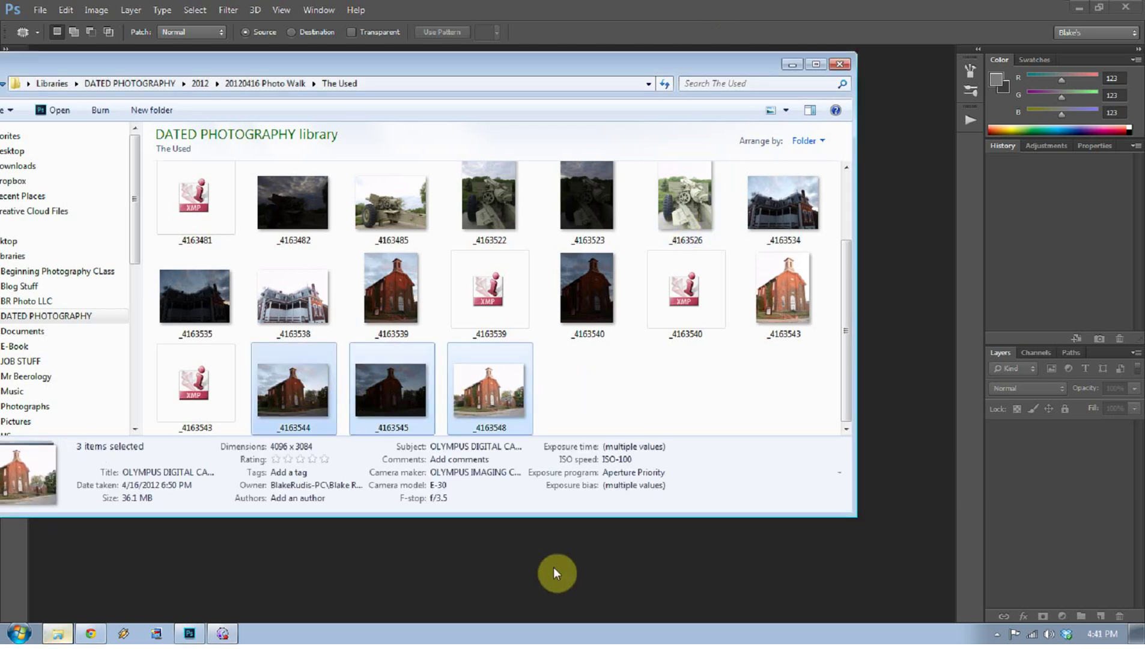
key("Return")
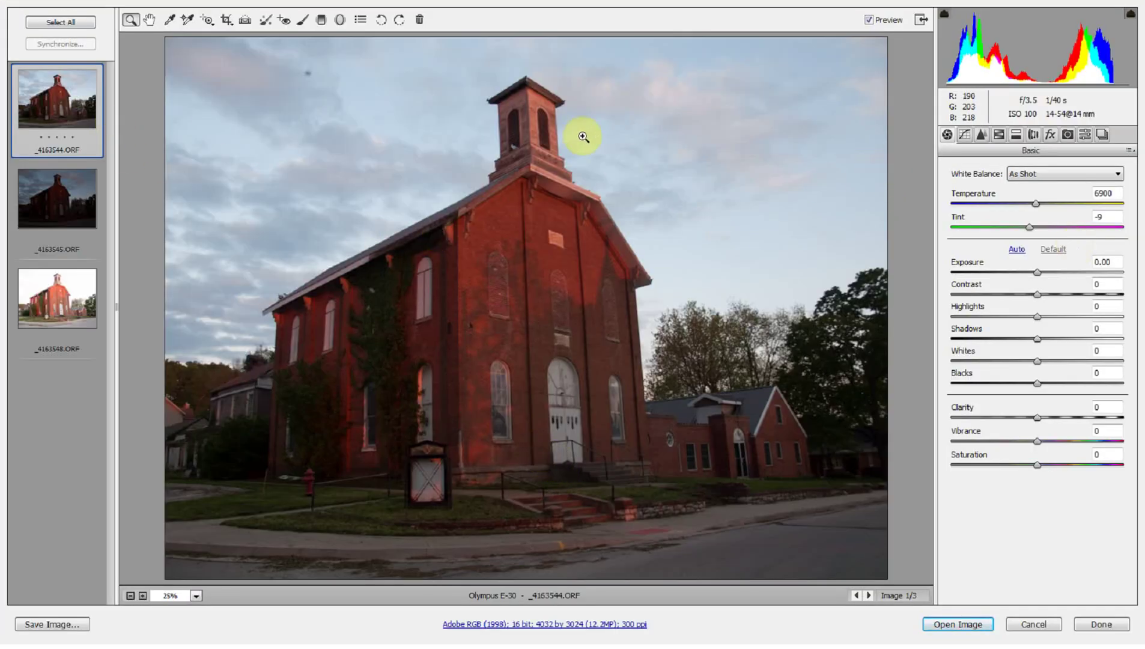
Reduce noise in _4163544 with Luminance 20 and Luminance Detail 40, judging it on the sky beside the steeple roof
left_click_drag(454, 77, 503, 113)
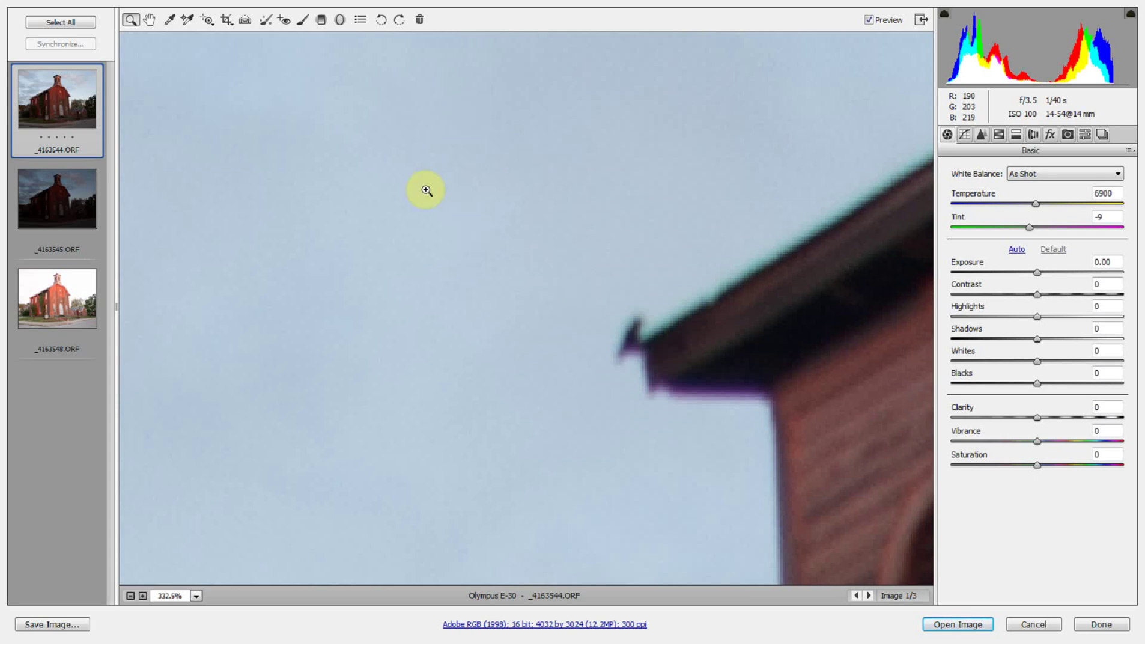
left_click(980, 135)
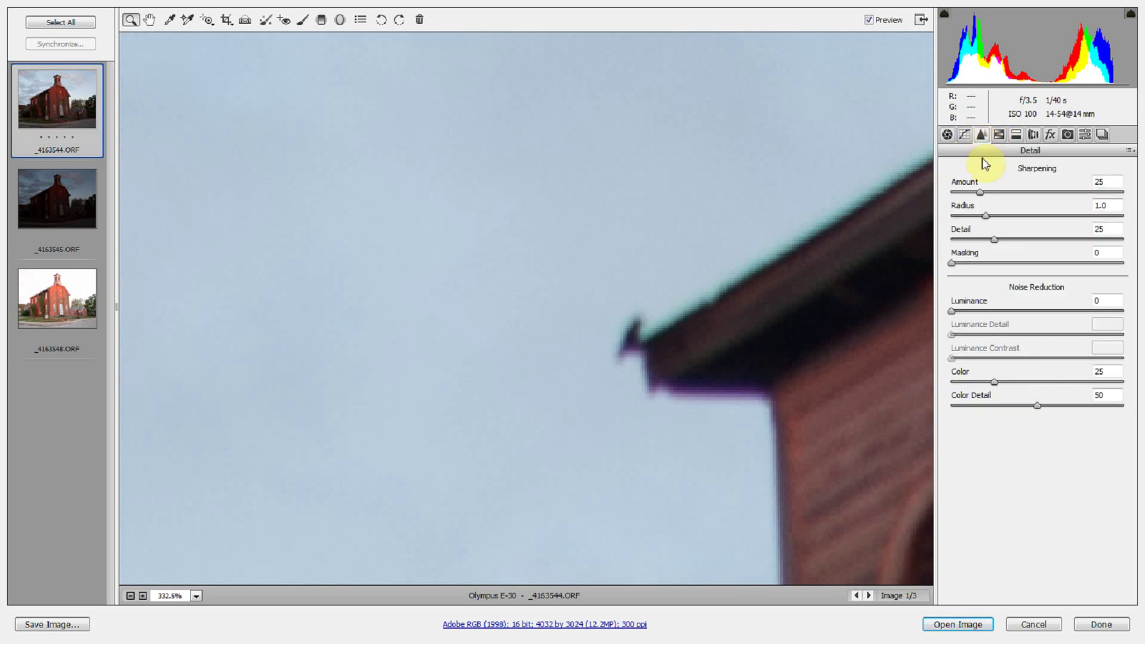
left_click(973, 311)
left_click_drag(974, 310, 1018, 334)
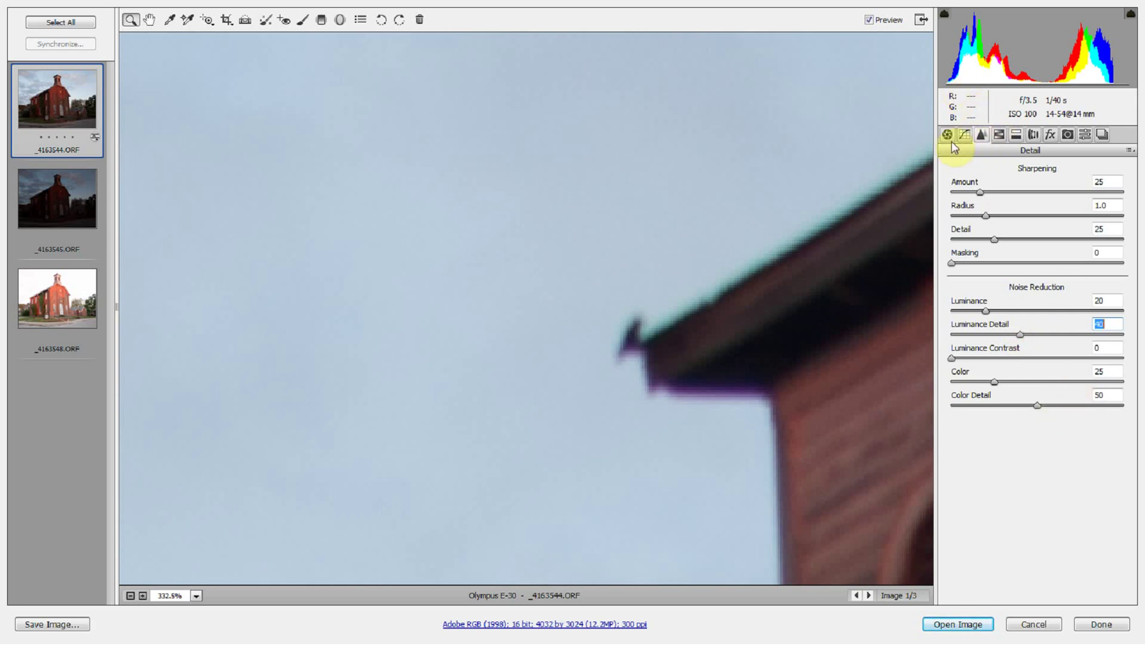
Enable chromatic aberration removal in the lens corrections, comparing the roof edge with and without it
left_click(1032, 134)
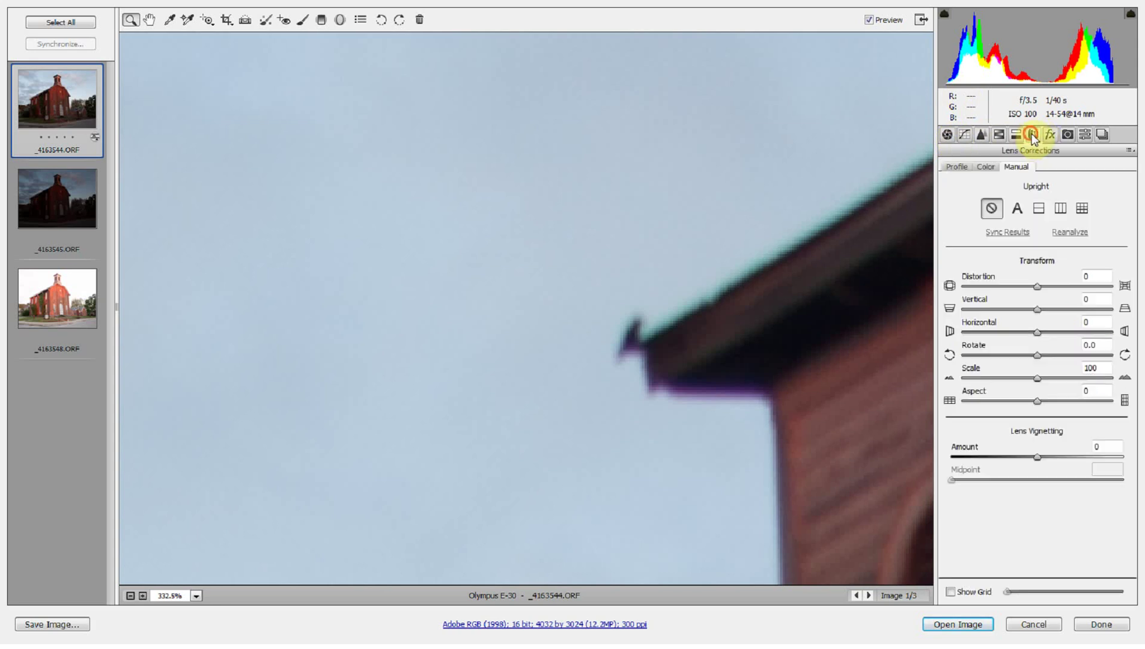
left_click(983, 167)
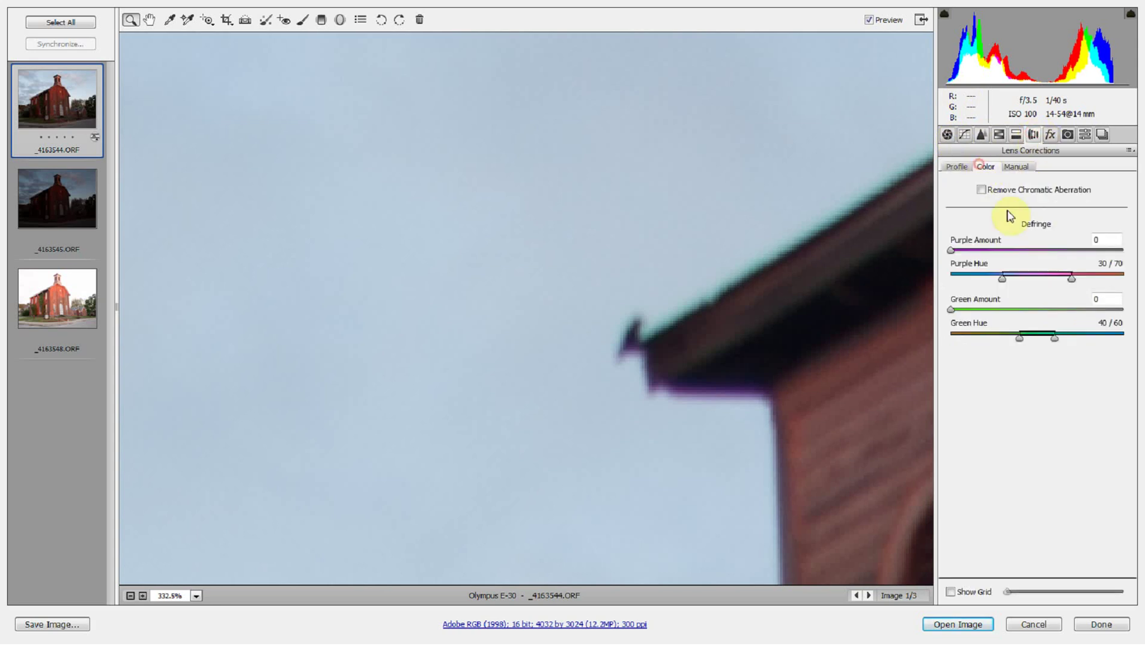
left_click(980, 190)
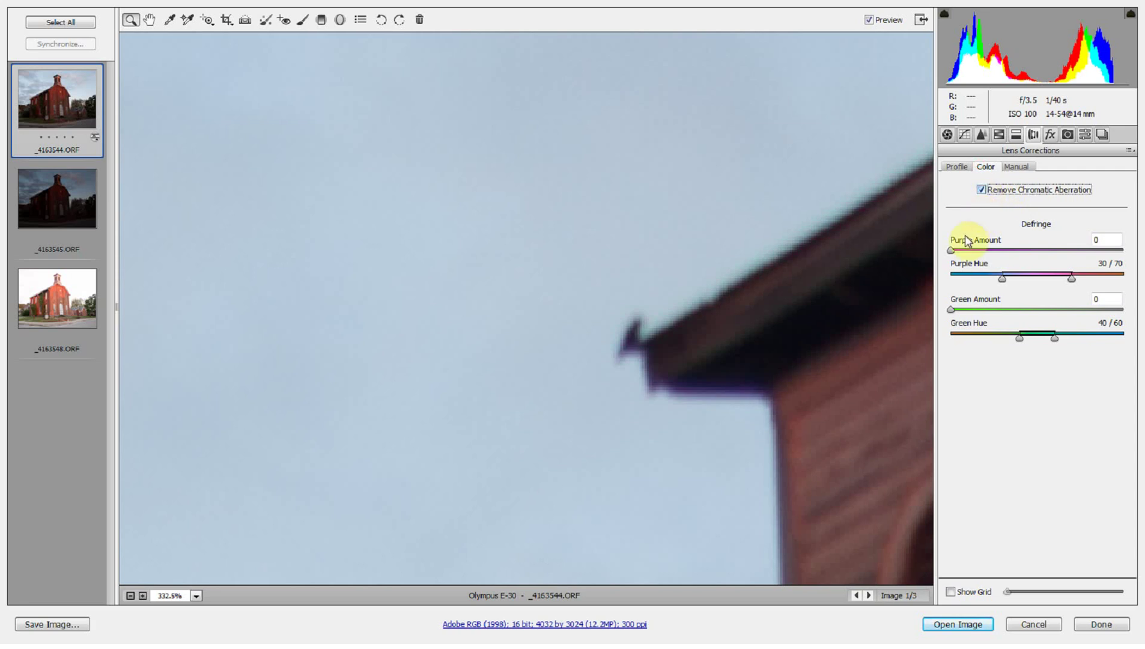
left_click(980, 190)
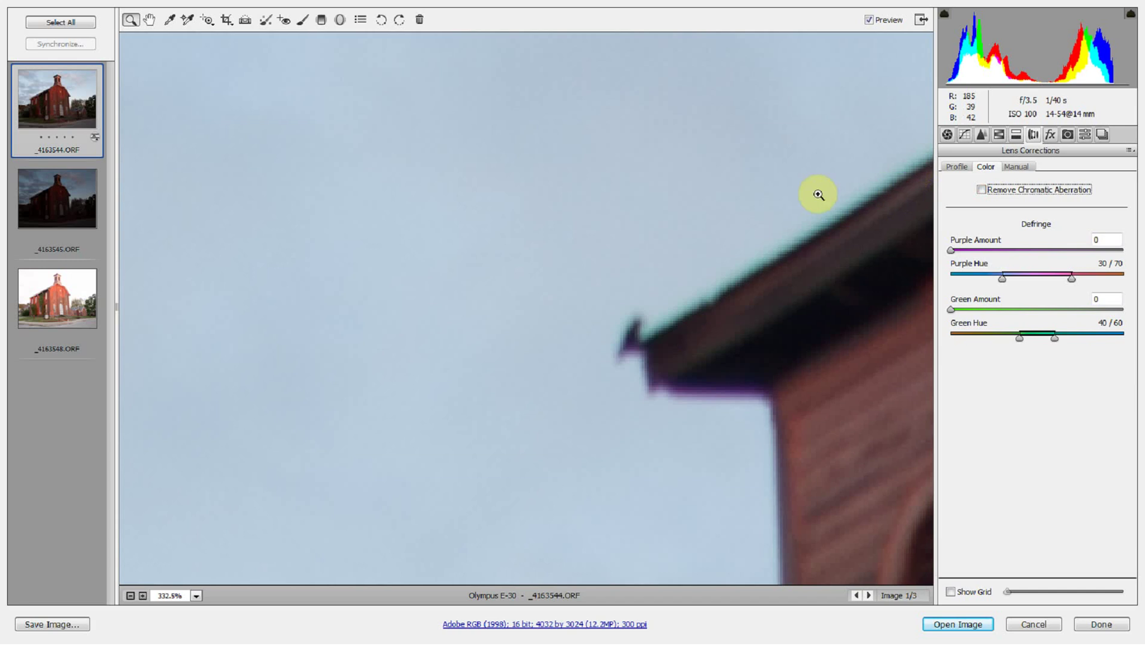
left_click(980, 190)
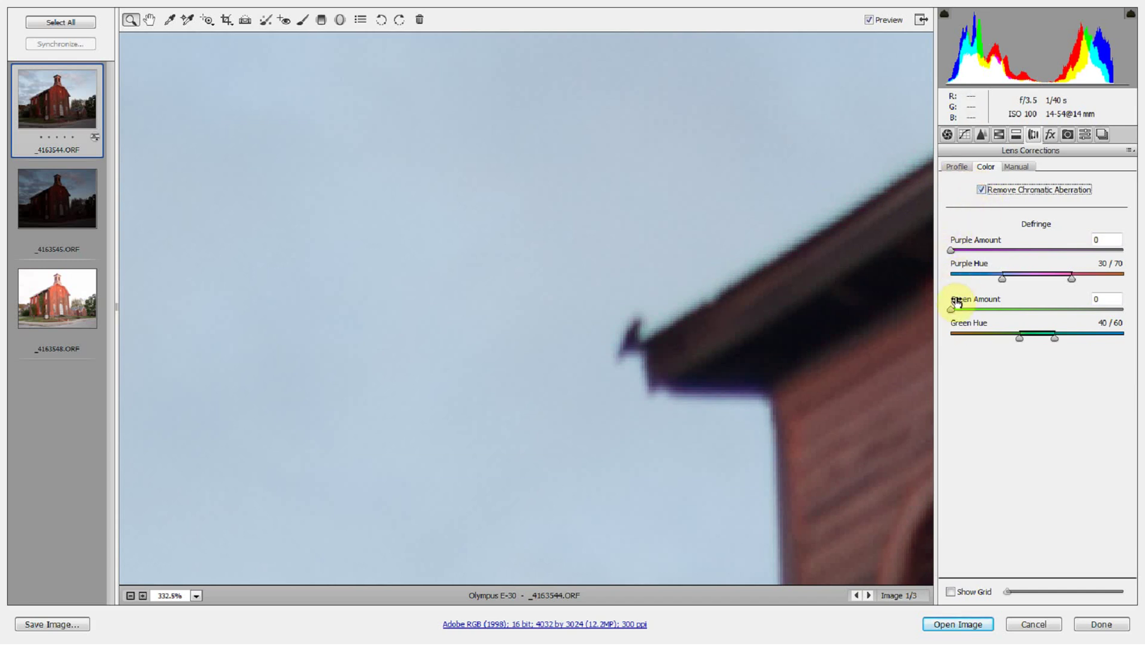
Defringe the purple edges with Purple Amount 1 and Purple Hue 23/63, and compare the roof edge before and after
left_click_drag(951, 250, 1002, 288)
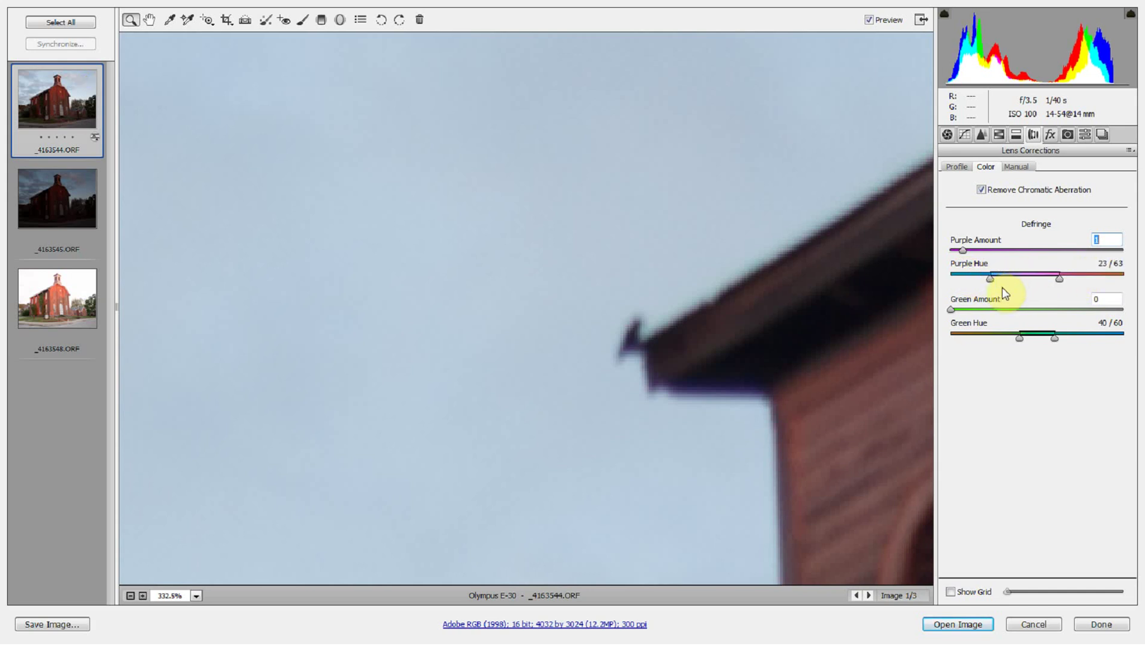
left_click(869, 19)
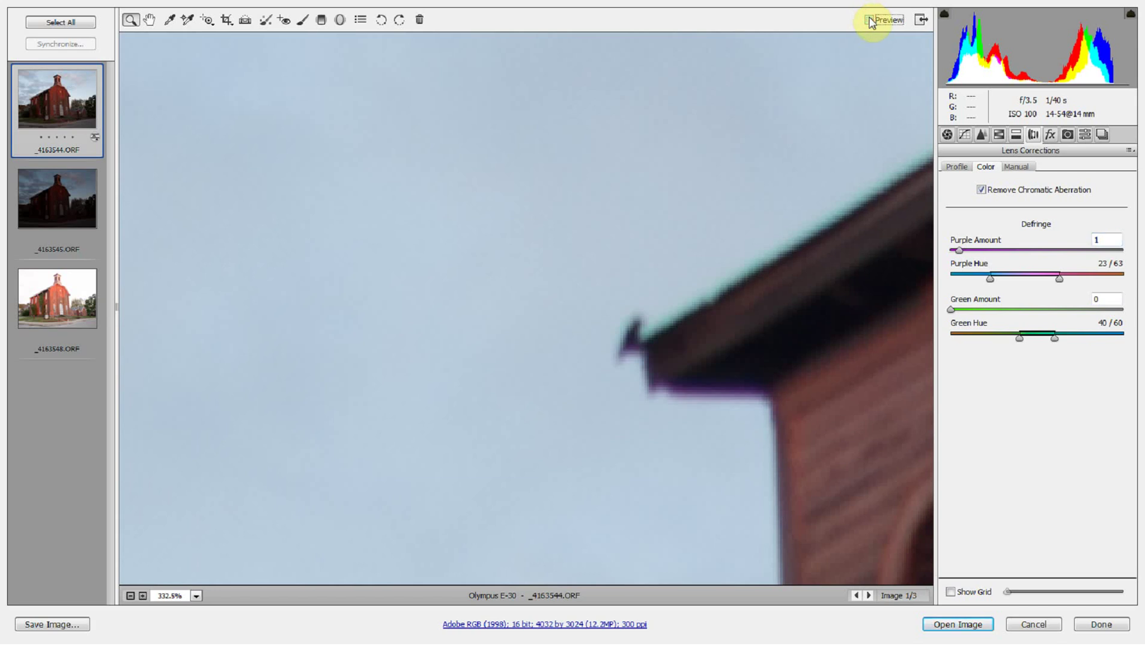
left_click(869, 19)
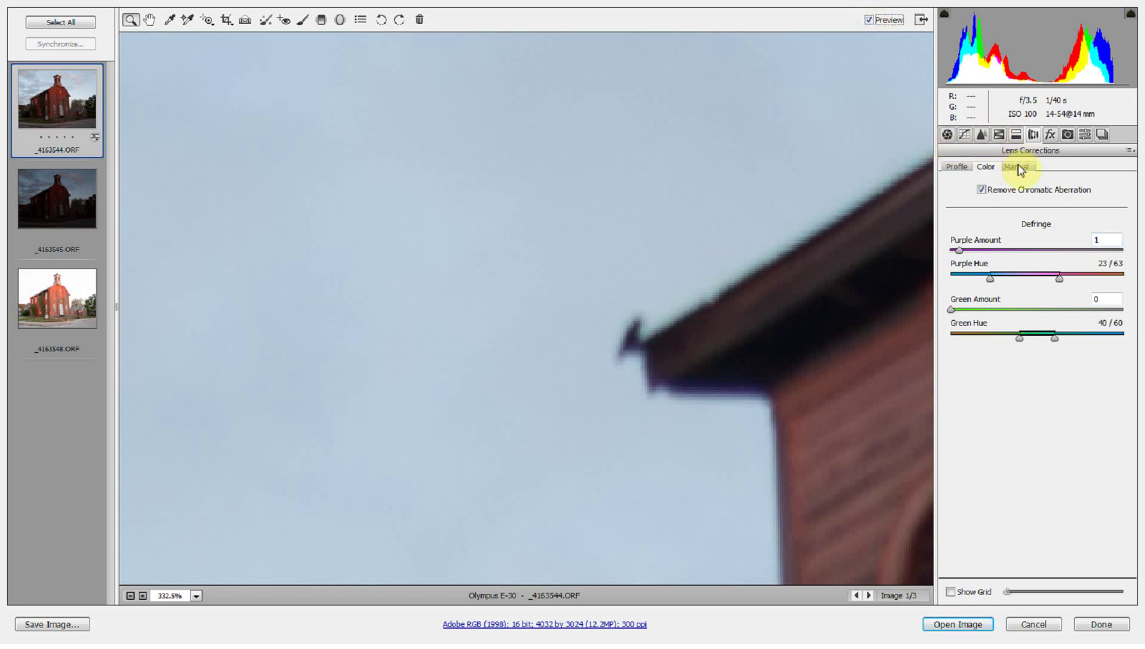
Straighten the church's perspective with the automatic Upright correction
right_click(647, 218)
left_click(689, 304)
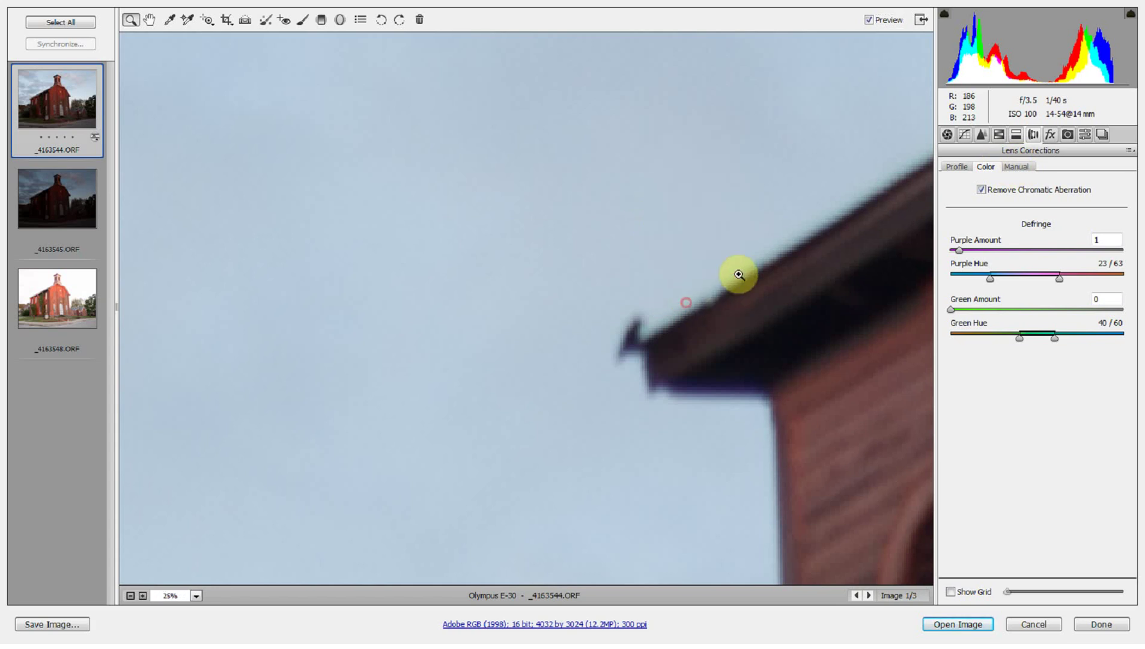
left_click(1017, 168)
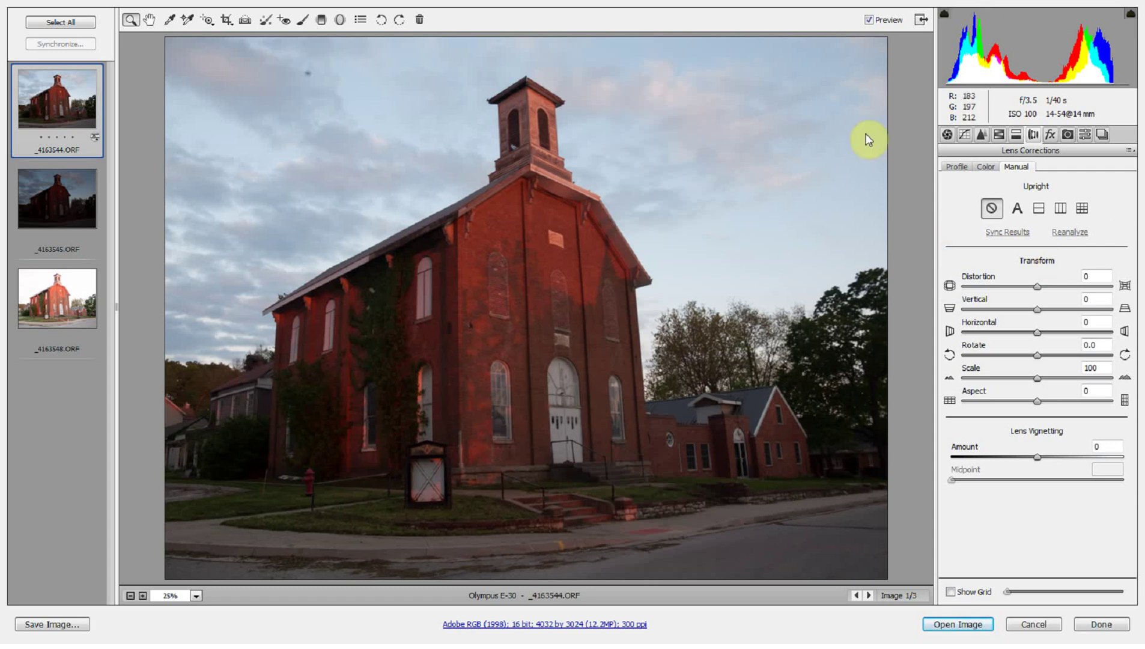
left_click(1019, 208)
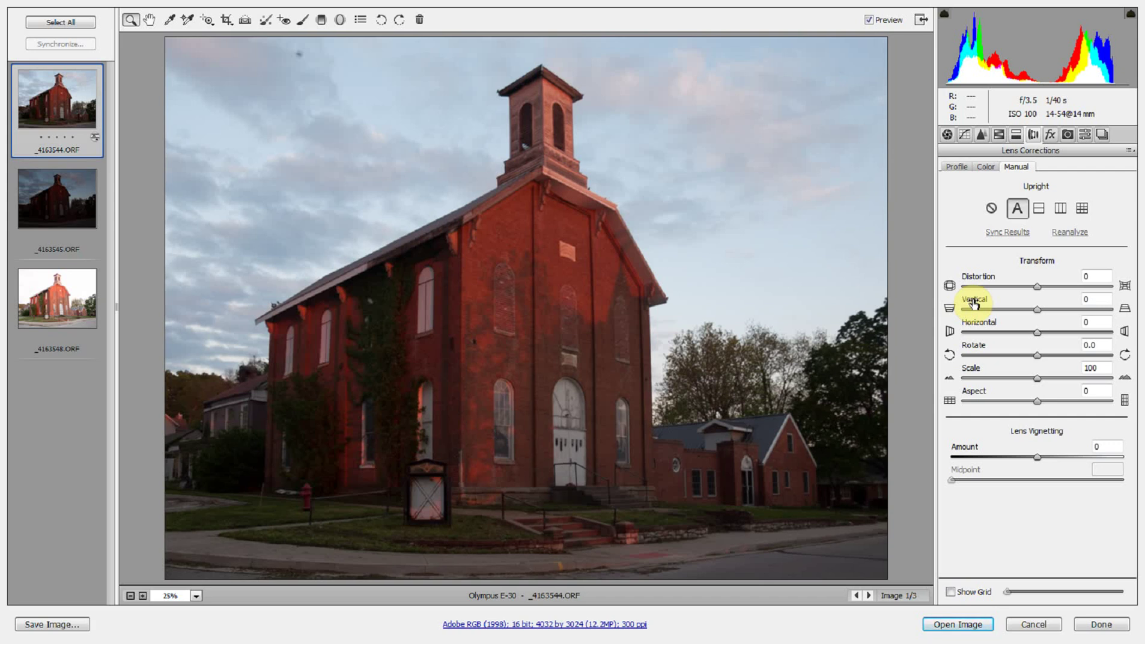
Synchronize the first image's settings across all three exposures and check each corrected image
left_click(63, 201, "ctrl")
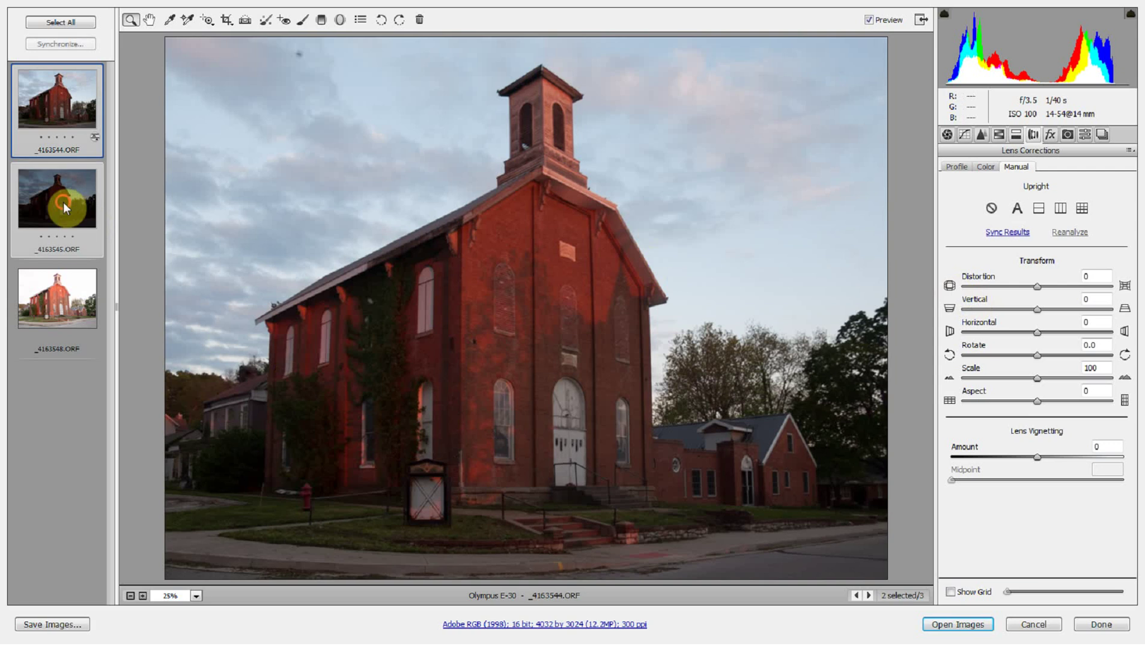
left_click(71, 296, "ctrl")
left_click(60, 43)
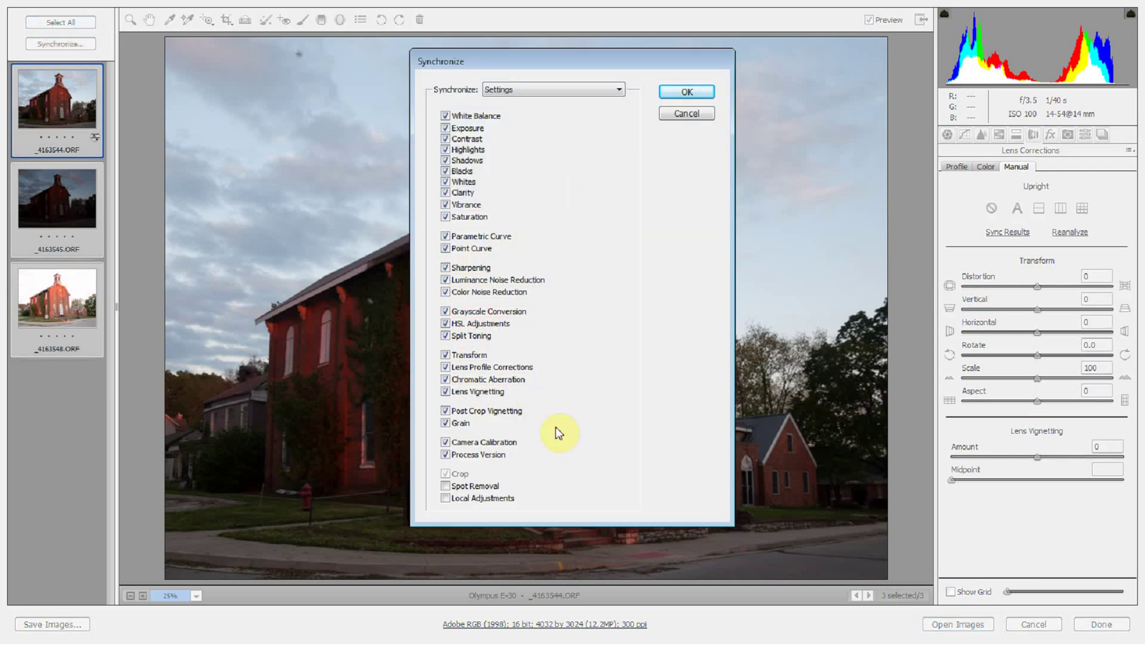
left_click(686, 92)
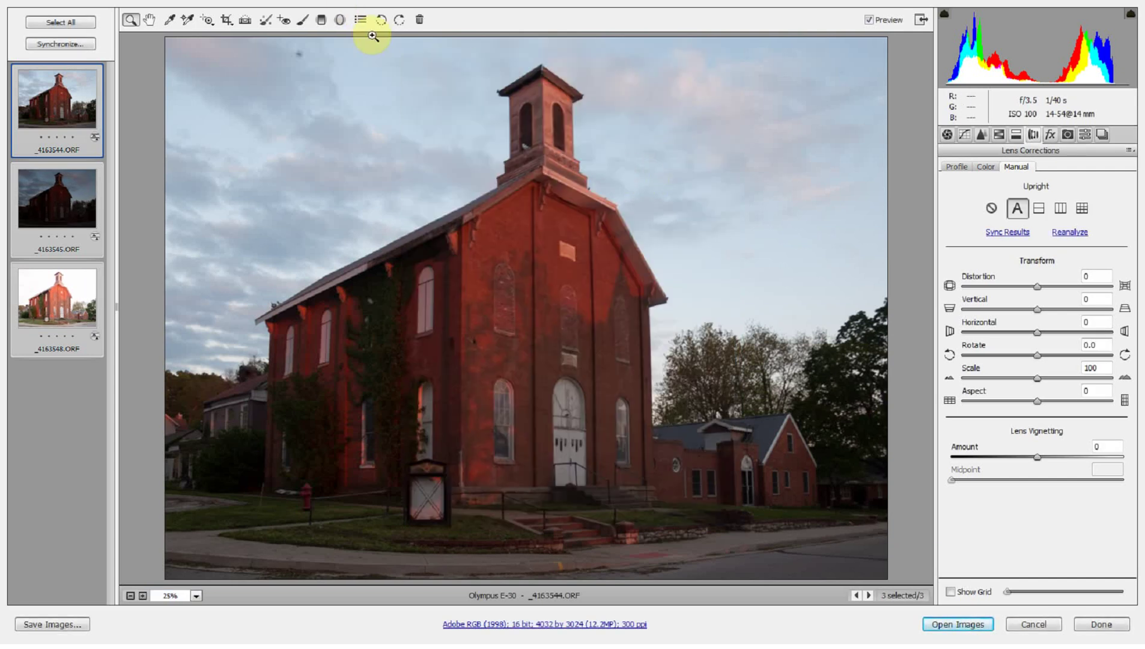
left_click(75, 113)
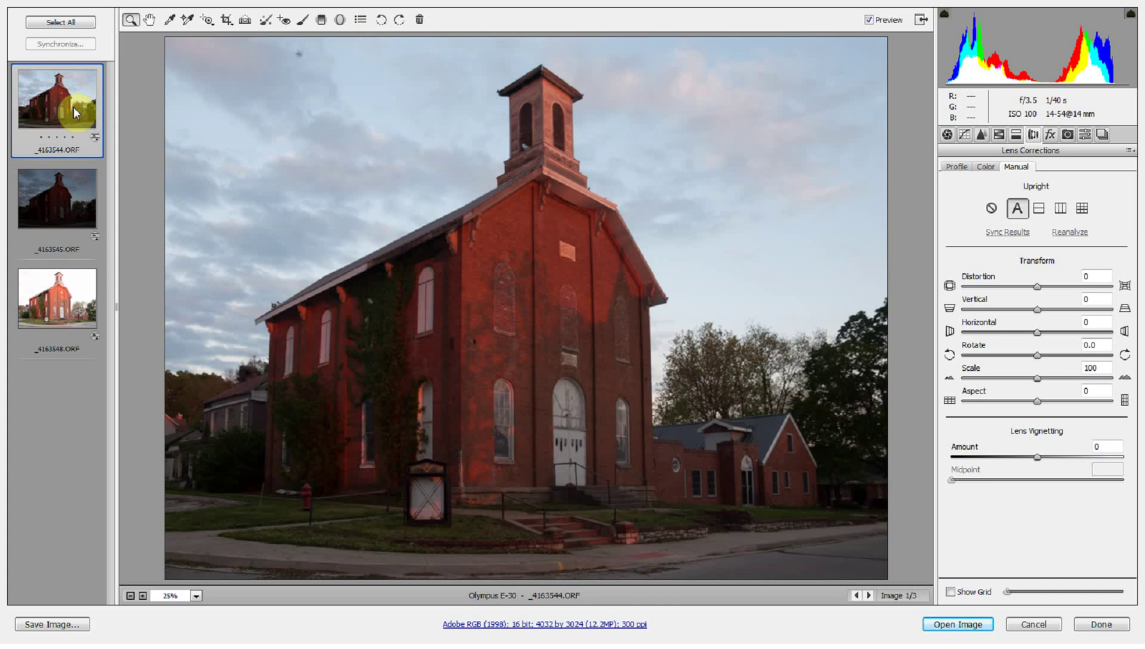
left_click(72, 190)
left_click(67, 293)
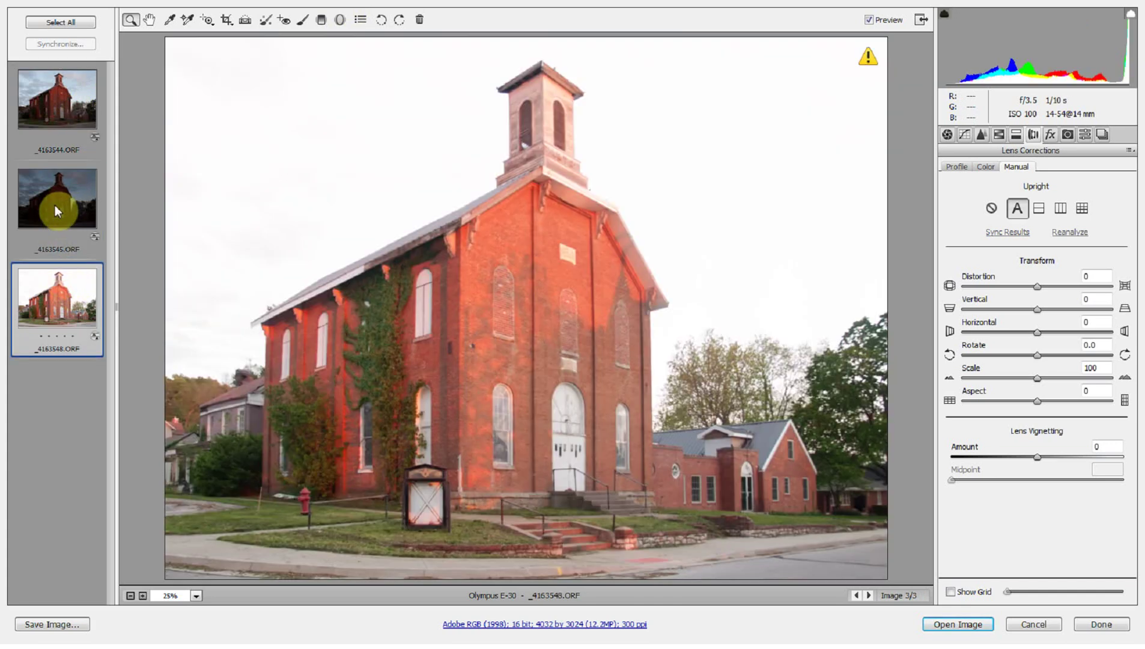
Heal the dark spot in the sky of _4163544 using Spot Removal with a size of 100
left_click(44, 101)
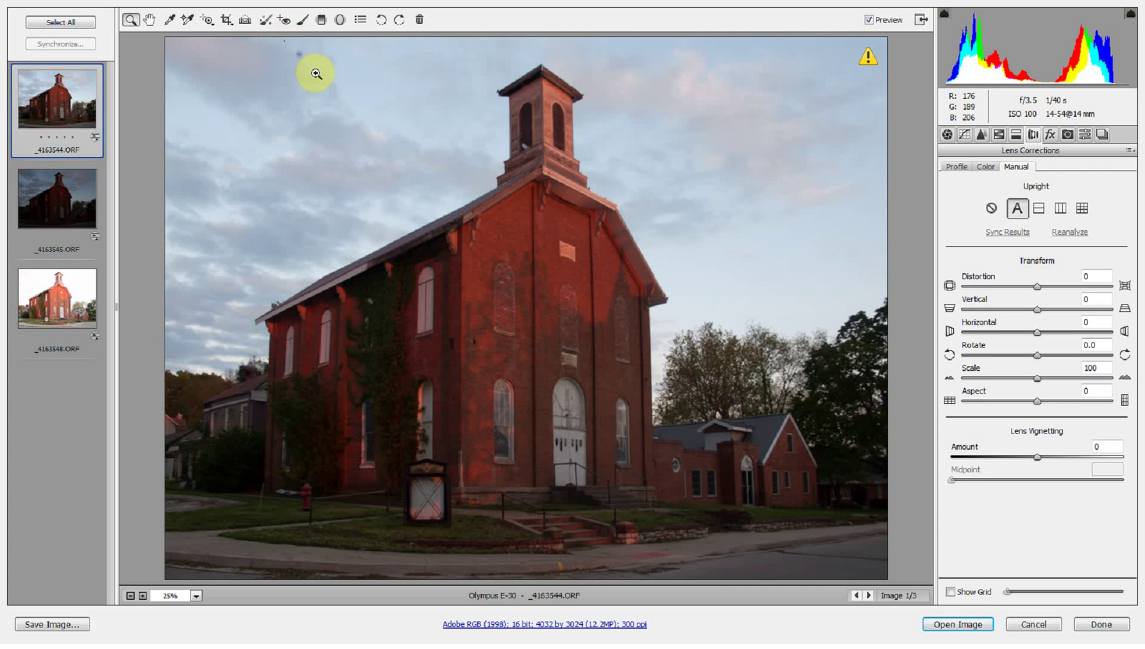
left_click(300, 57)
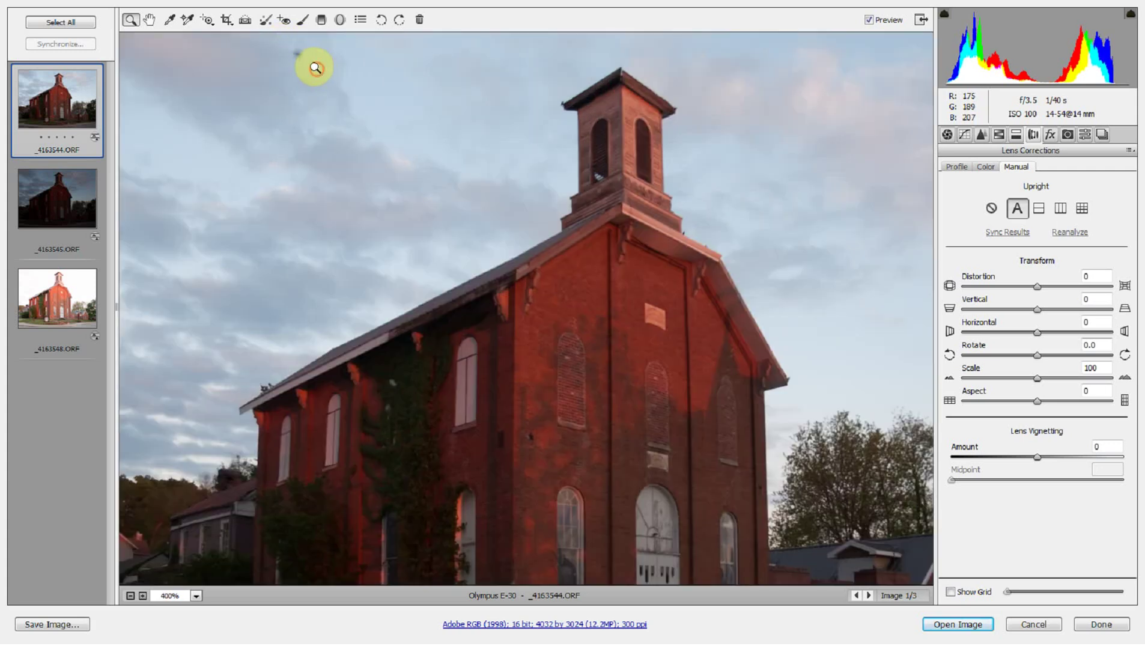
left_click(264, 19)
key("bracketright")
key("bracketright")
key("bracketright")
key("bracketright")
key("bracketright")
key("bracketright")
key("bracketright")
key("bracketright")
key("bracketright")
key("bracketright")
key("bracketright")
key("bracketright")
key("bracketright")
key("bracketright")
key("bracketright")
key("bracketright")
left_click(515, 294)
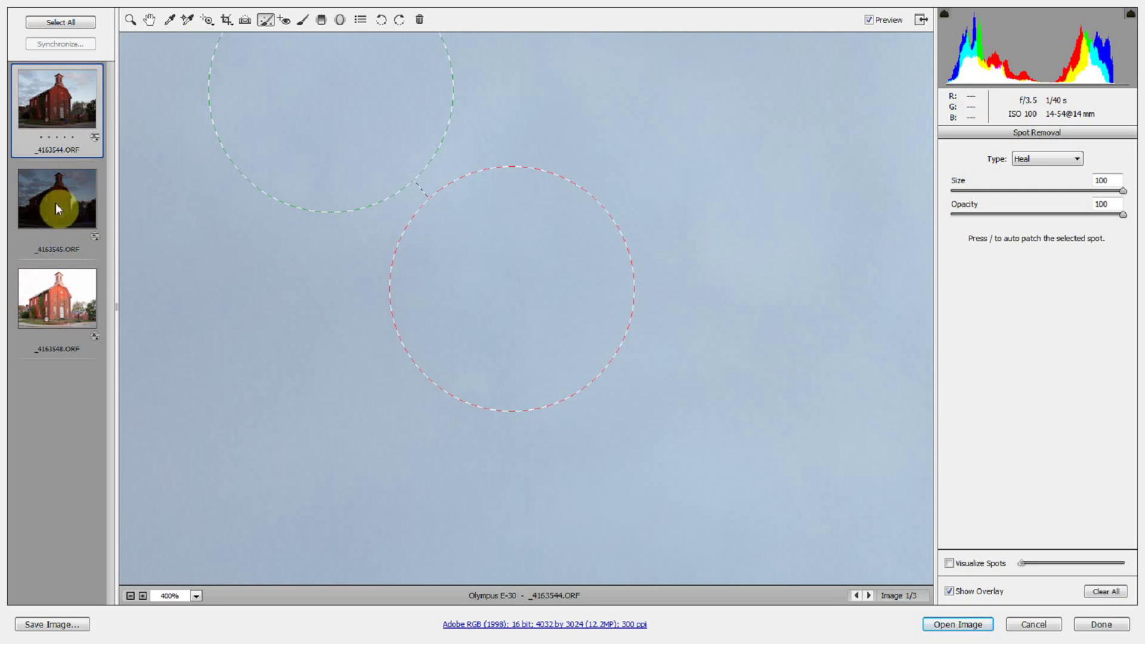
Heal the small dark spot in the sky of _4163545 using Spot Removal with a size of 12
left_click(56, 202)
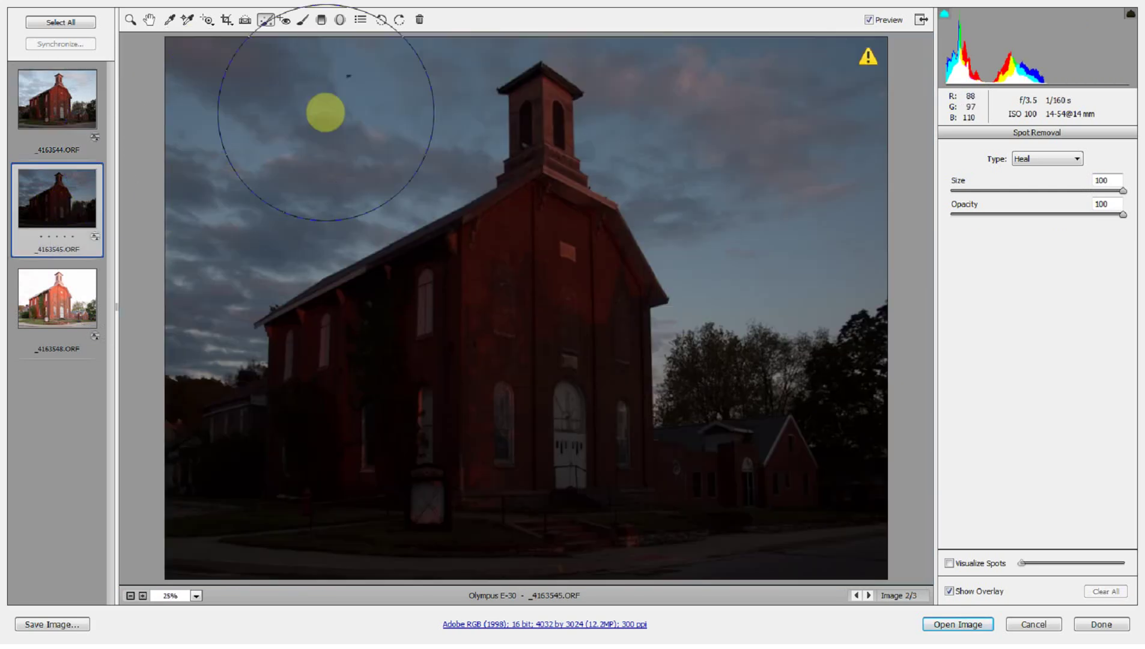
key("alt")
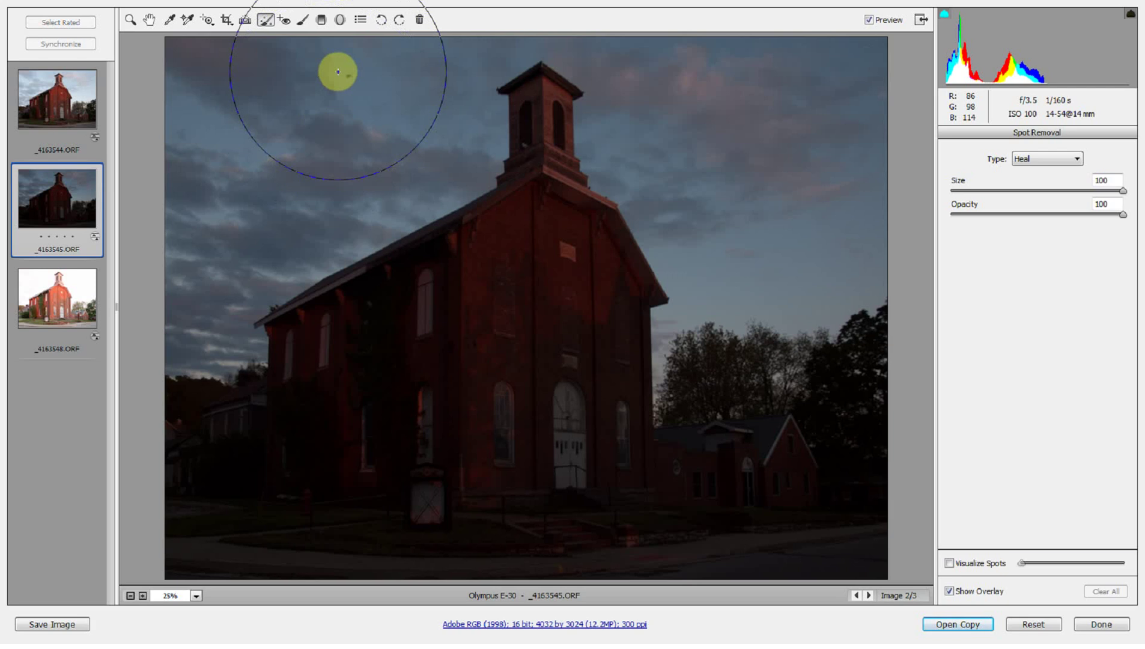
key("ctrl+space")
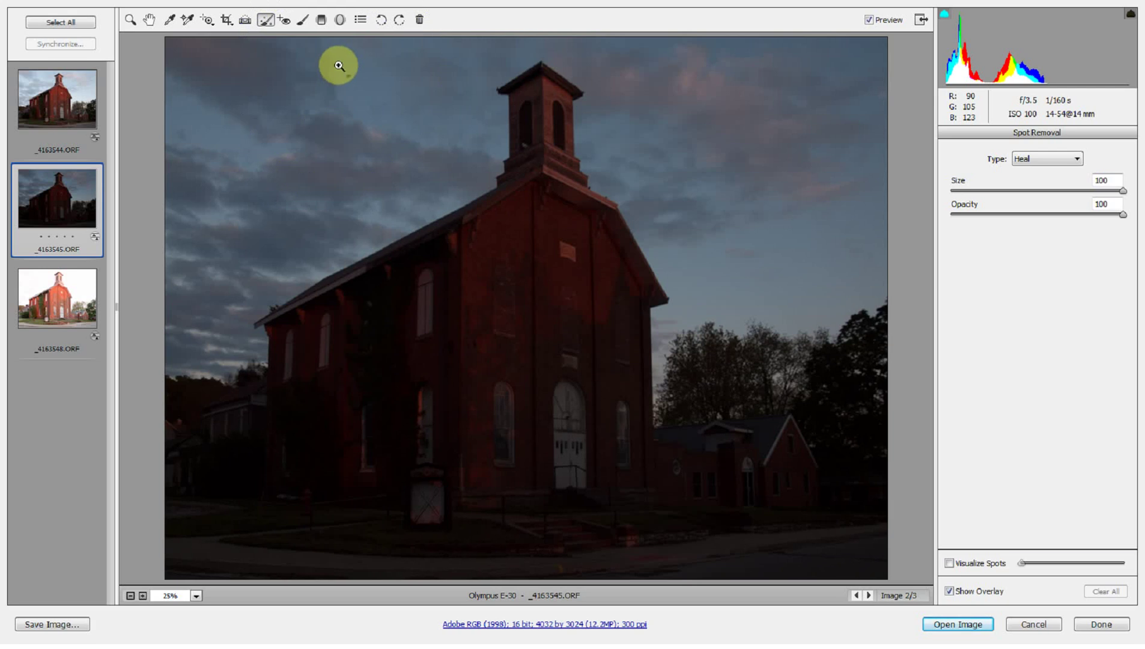
left_click(366, 102)
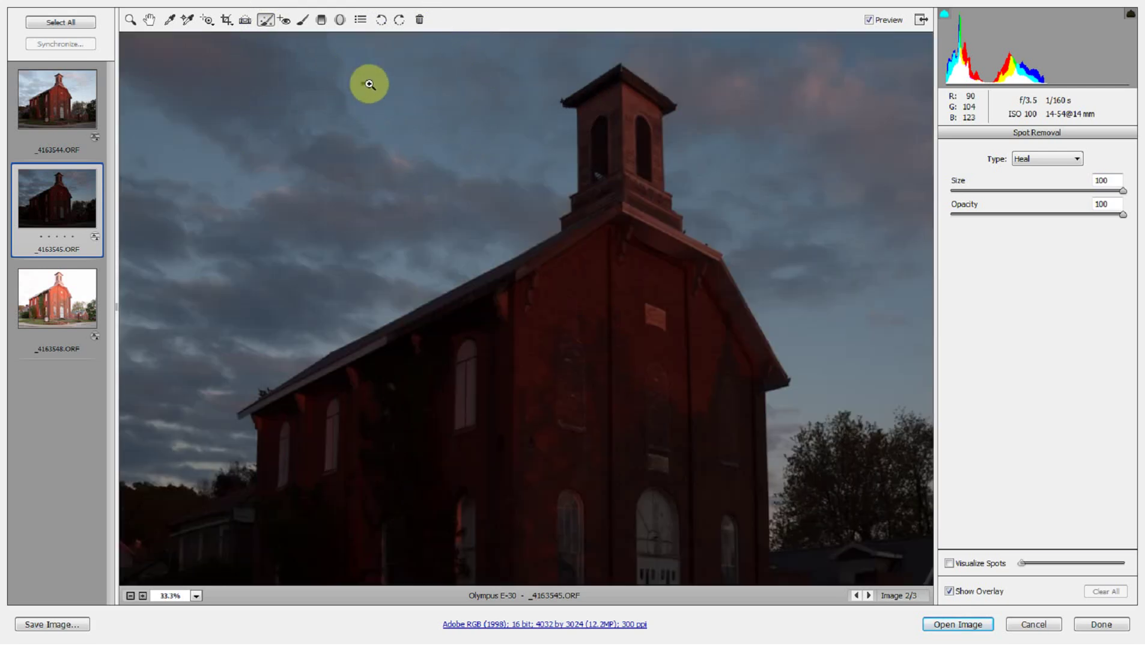
left_click(385, 102)
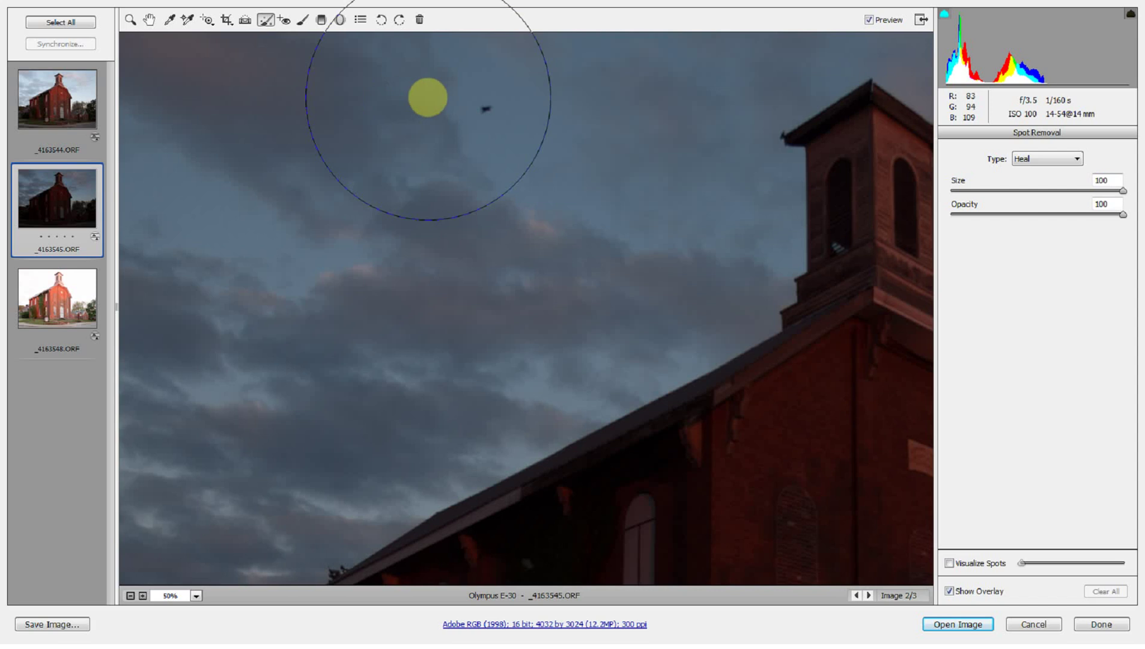
key("bracketleft")
key("bracketleft")
key("bracketleft")
key("bracketleft")
key("bracketleft")
key("bracketleft")
key("bracketleft")
key("bracketleft")
key("bracketleft")
key("bracketleft")
key("bracketright")
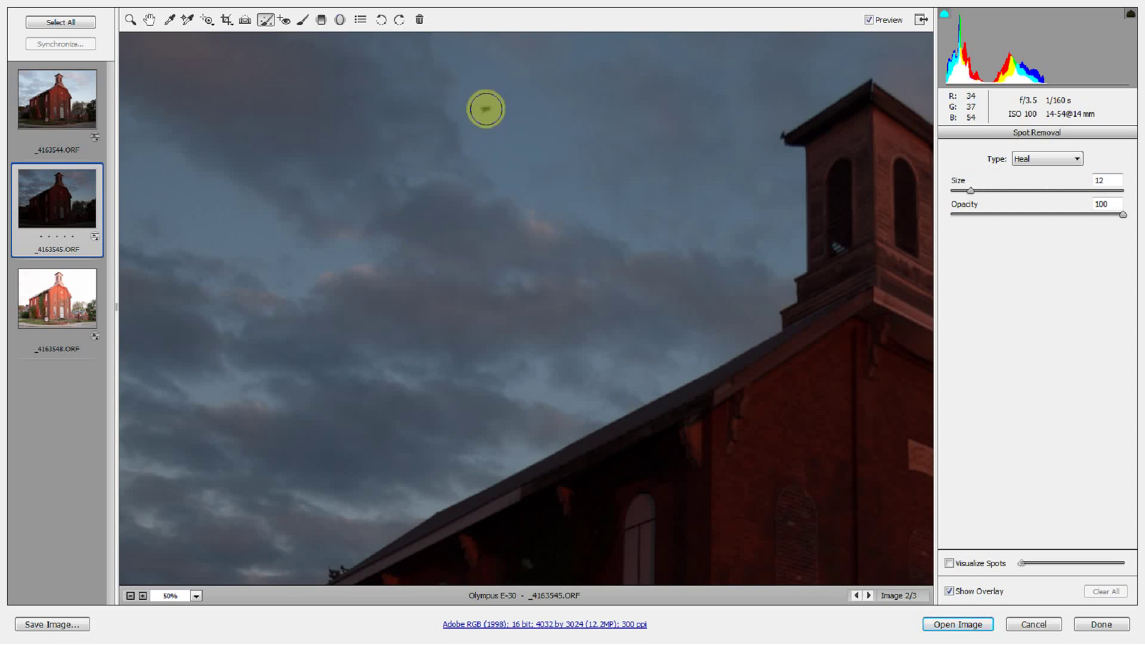
left_click(486, 110)
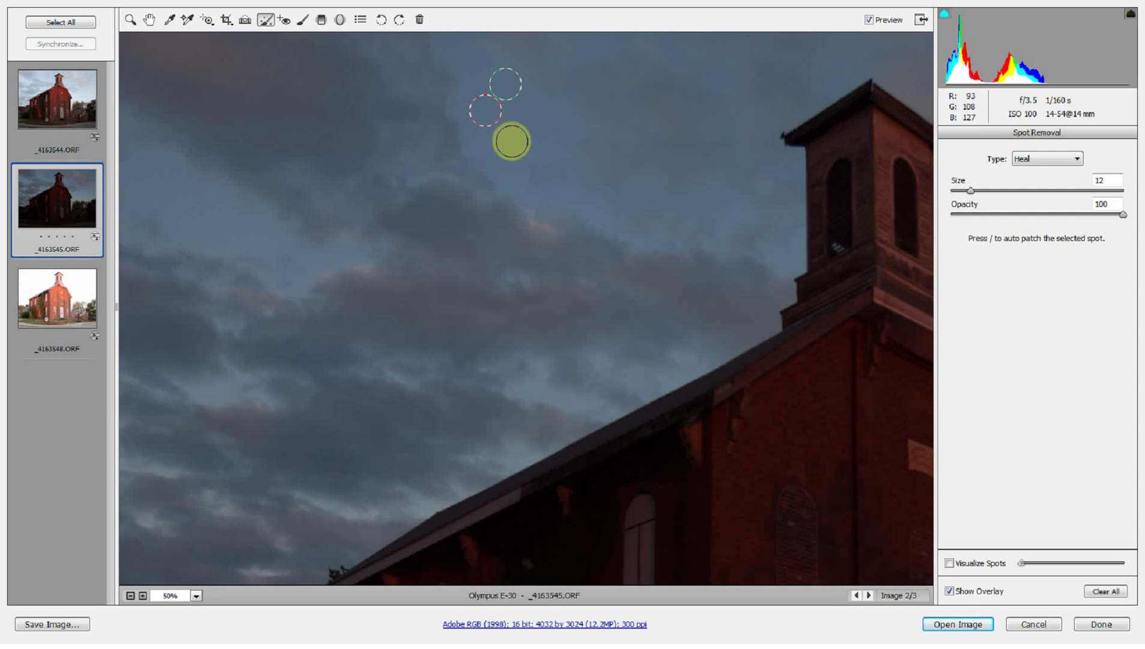
Check the brightest exposure _4163548, select all three corrected raw images and open them in Photoshop
left_click(83, 296)
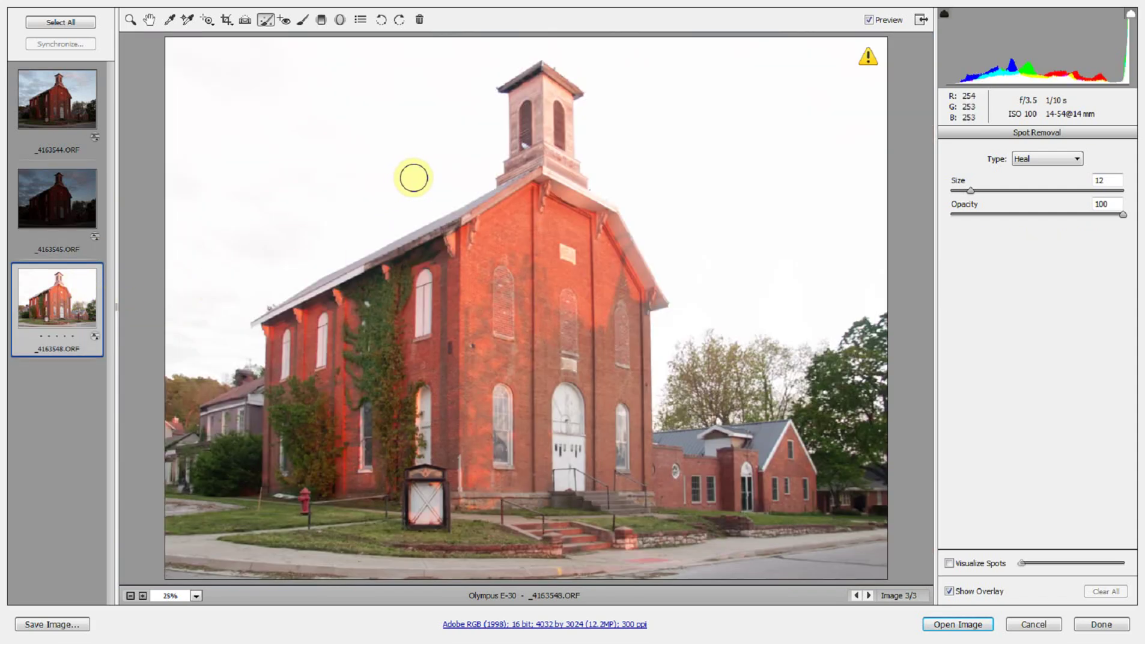
left_click(59, 204)
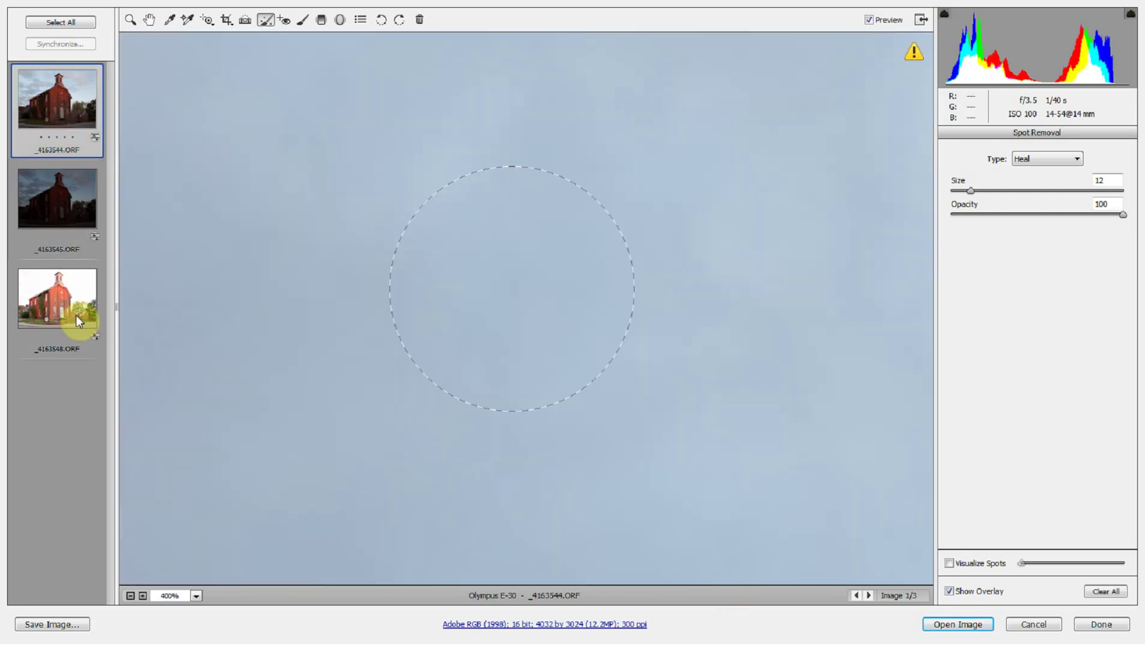
key("shift")
left_click(60, 22)
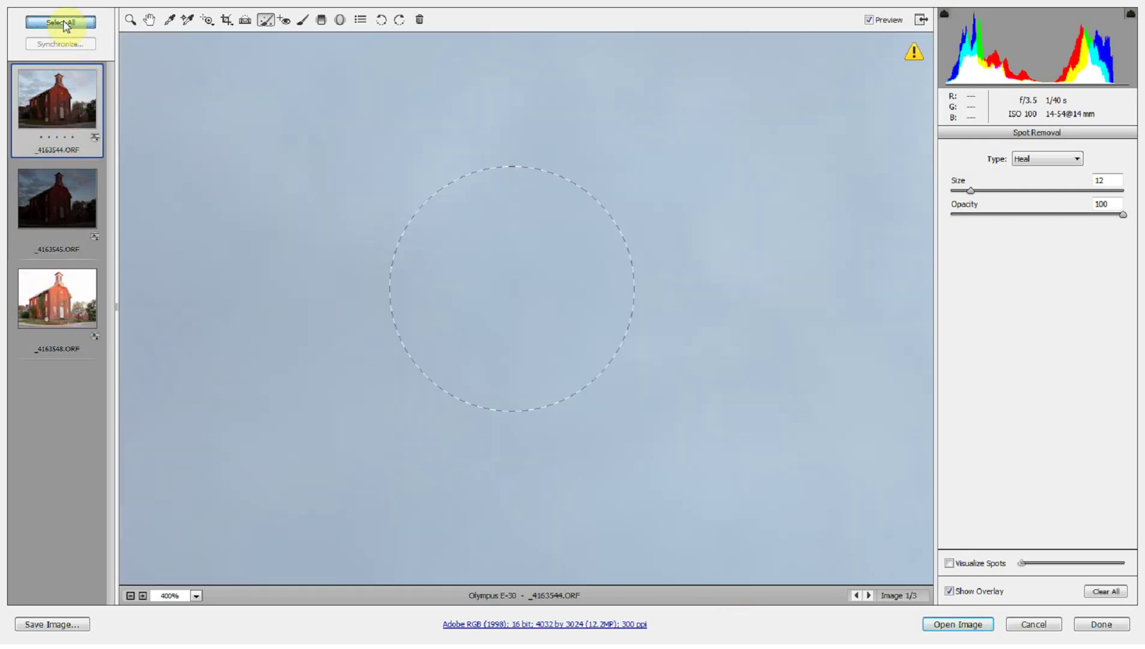
left_click(957, 624)
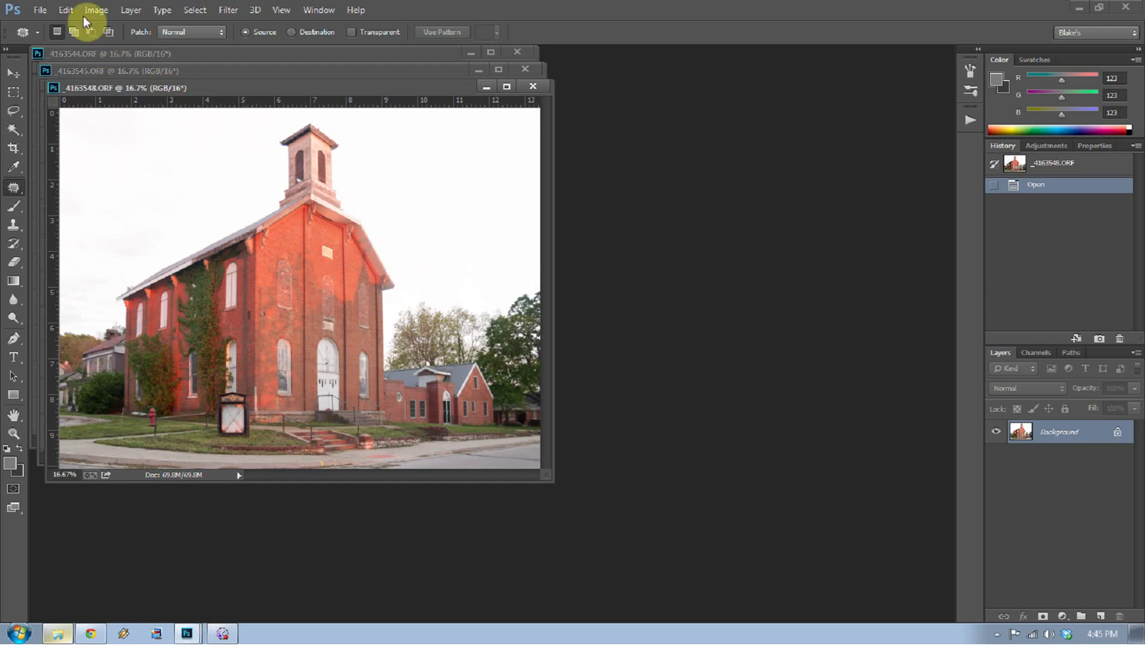
Start Merge to HDR Pro with the three open church exposures, keeping automatic alignment of the source images on
left_click(42, 10)
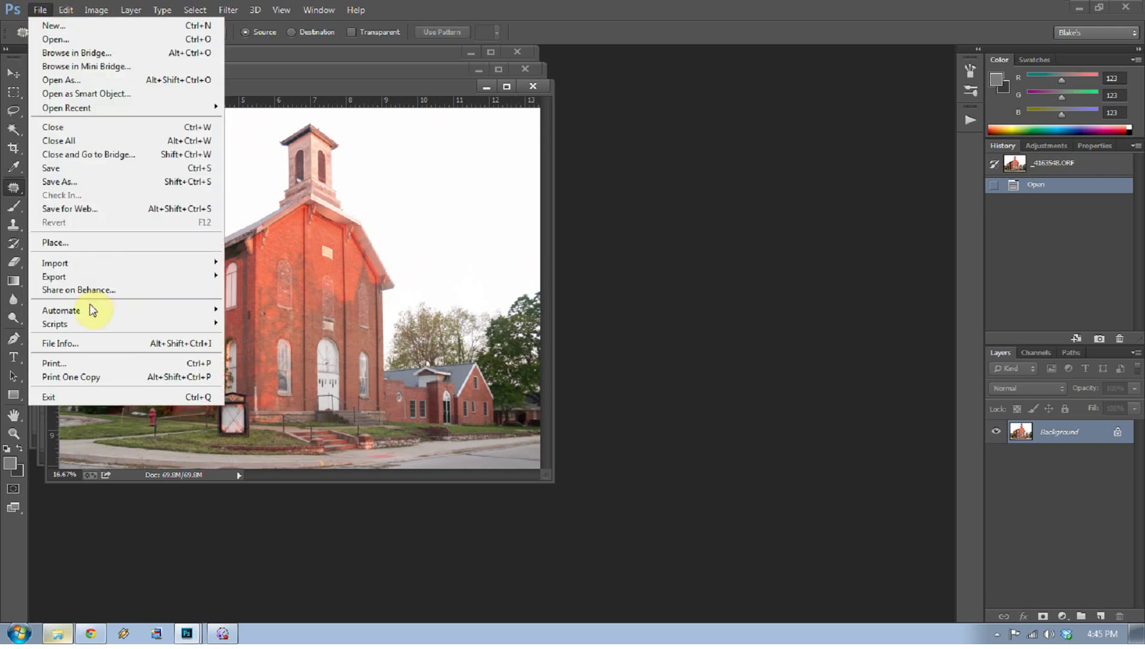
mouse_move(92, 311)
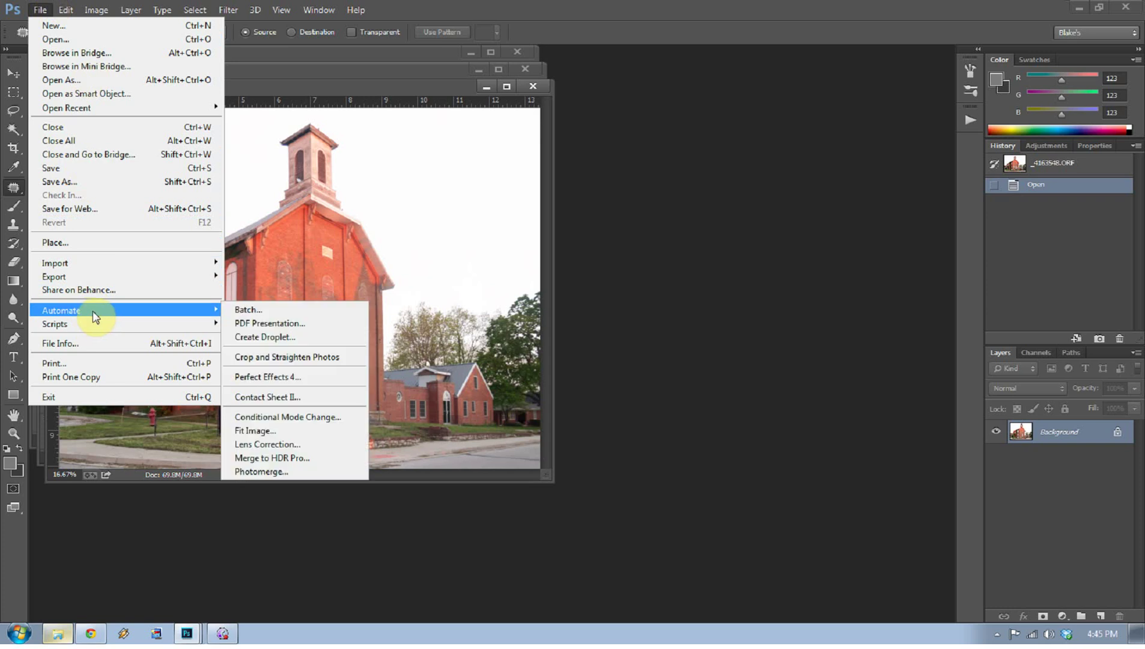
left_click(291, 459)
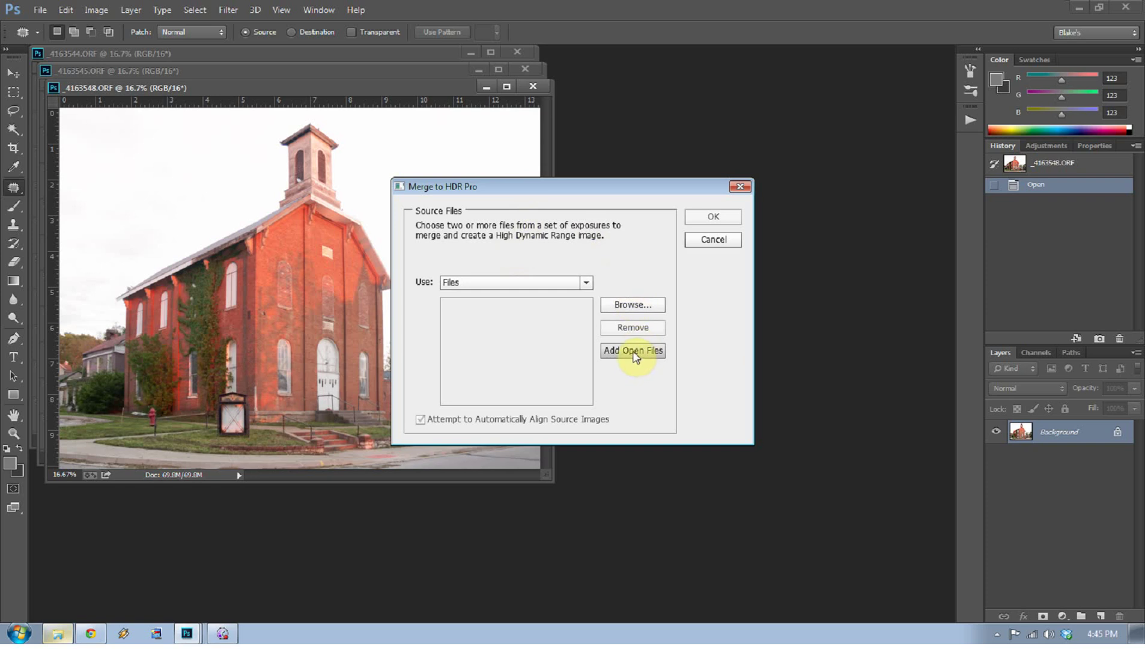
left_click(634, 355)
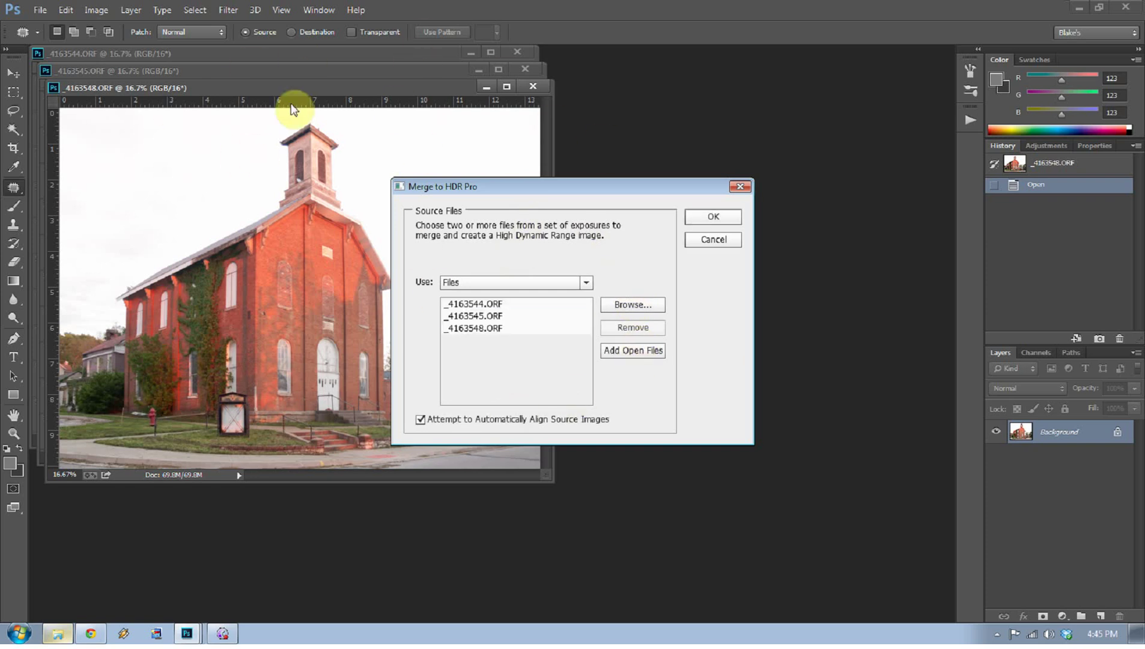
left_click(724, 217)
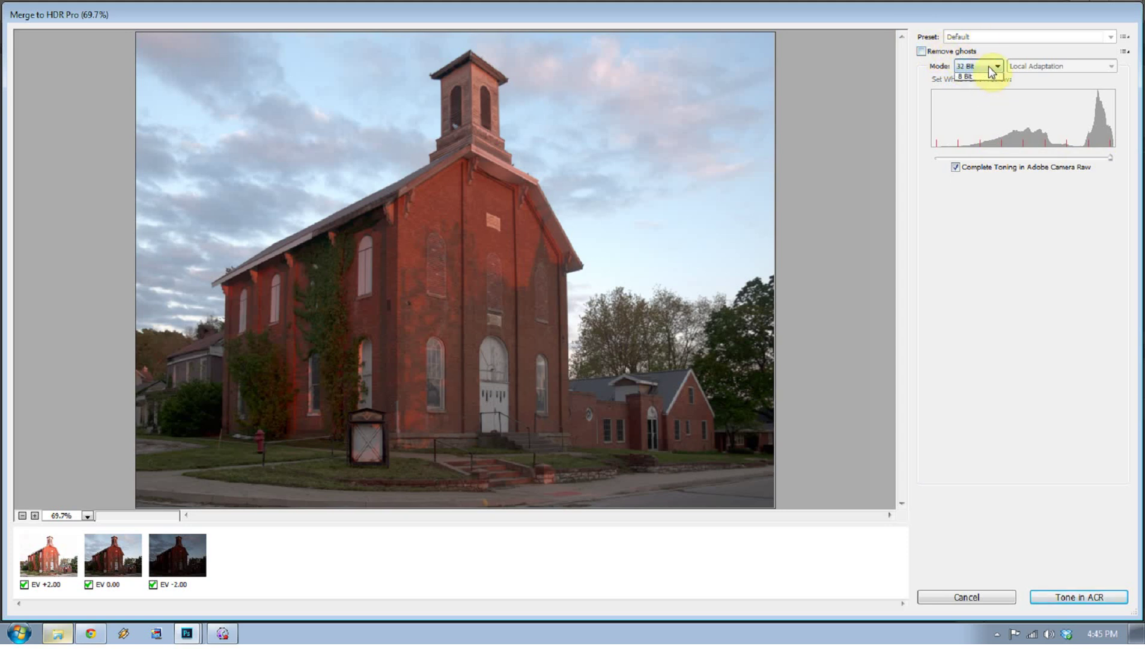
Preview the HDR merge in 16 Bit mode, return it to 32 Bit and continue toning in Adobe Camera Raw
left_click(988, 89)
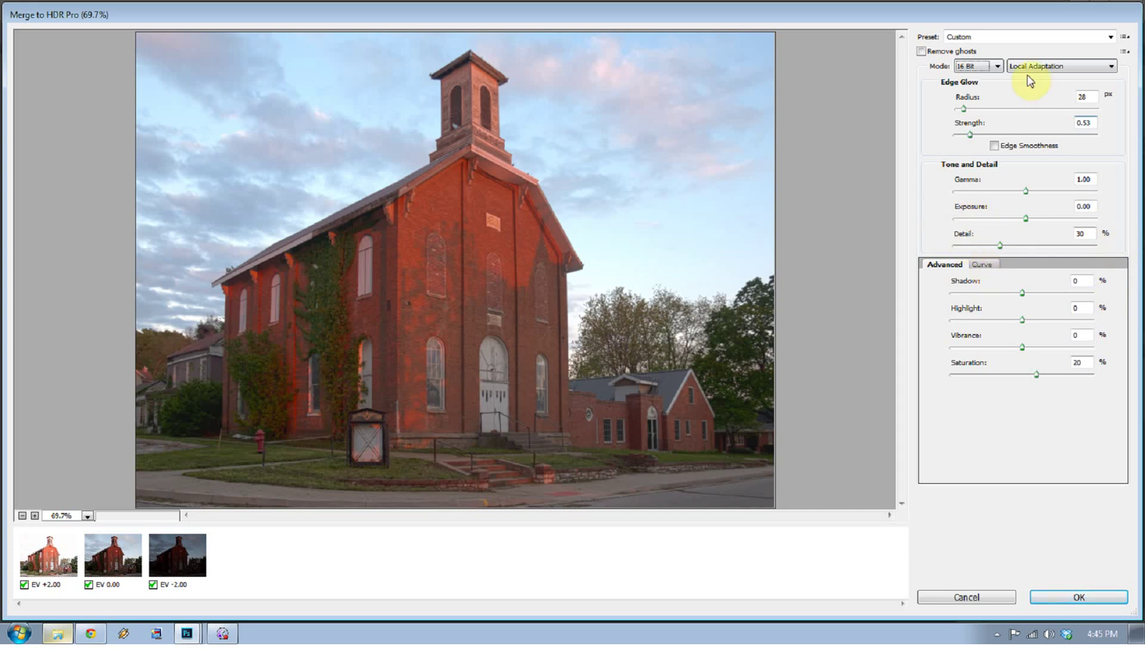
left_click(995, 69)
left_click(991, 78)
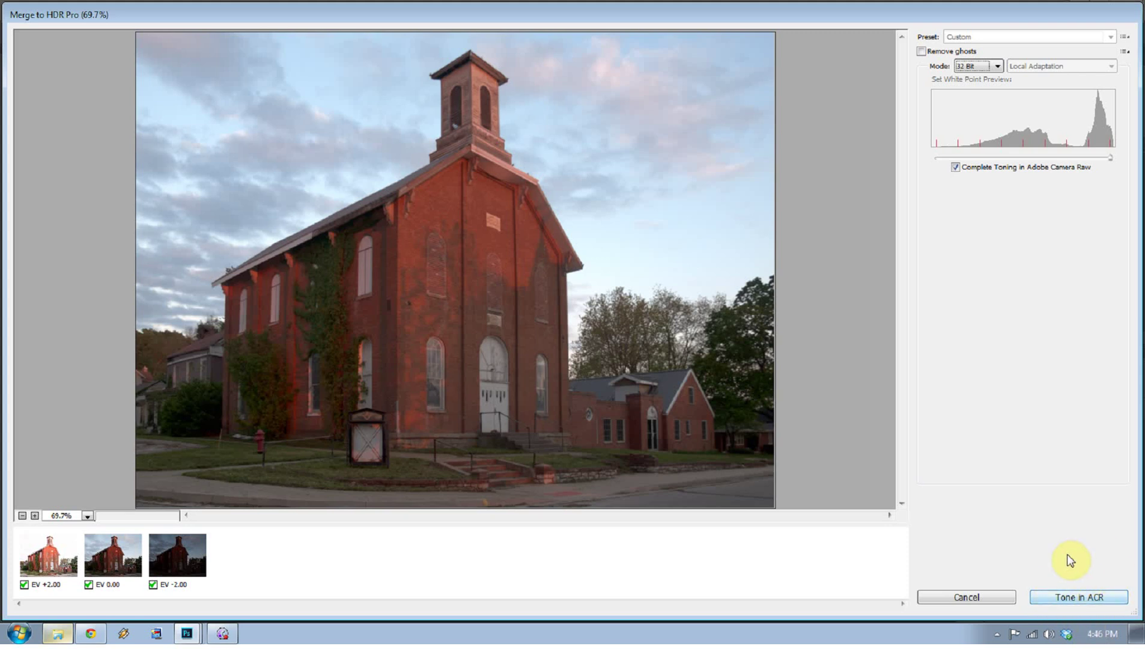
left_click(1090, 597)
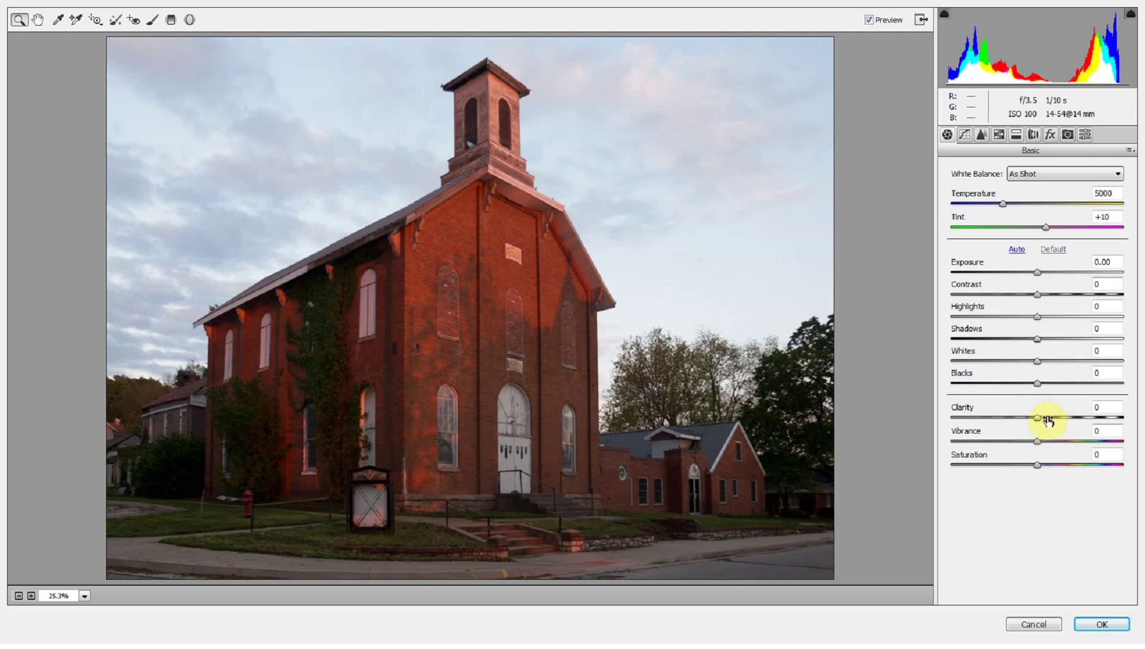
Test a strong exposure boost and return Exposure to 0.00, and set Contrast to -10, Highlights to -100 and Shadows to +38
left_click_drag(1038, 273, 1065, 273)
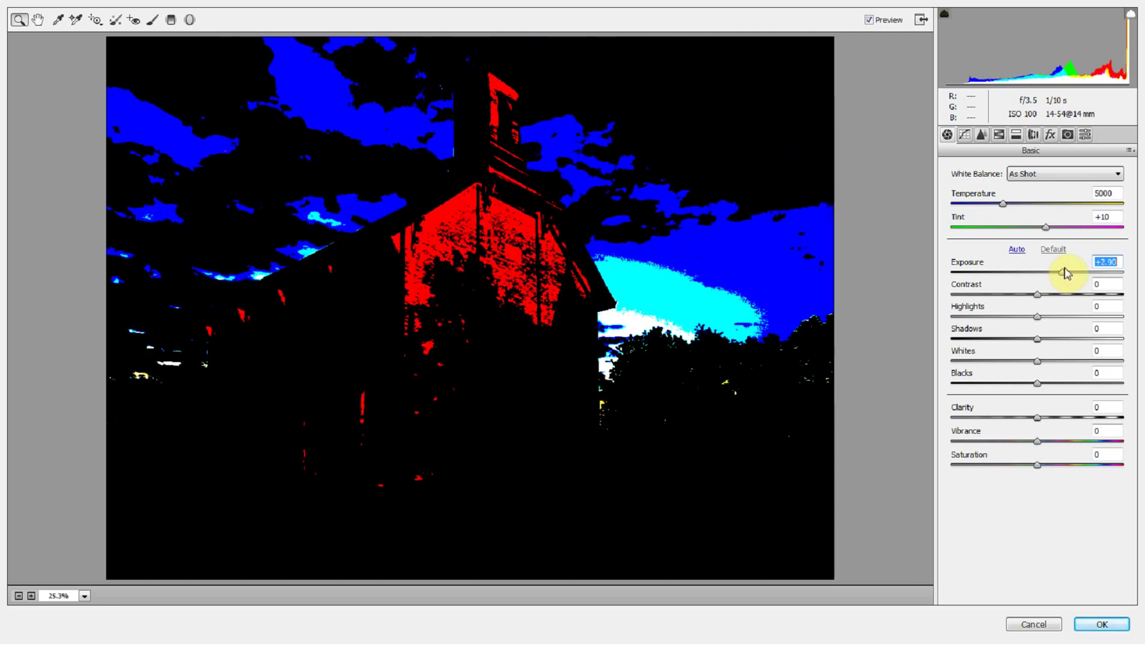
left_click_drag(1065, 273, 1039, 281)
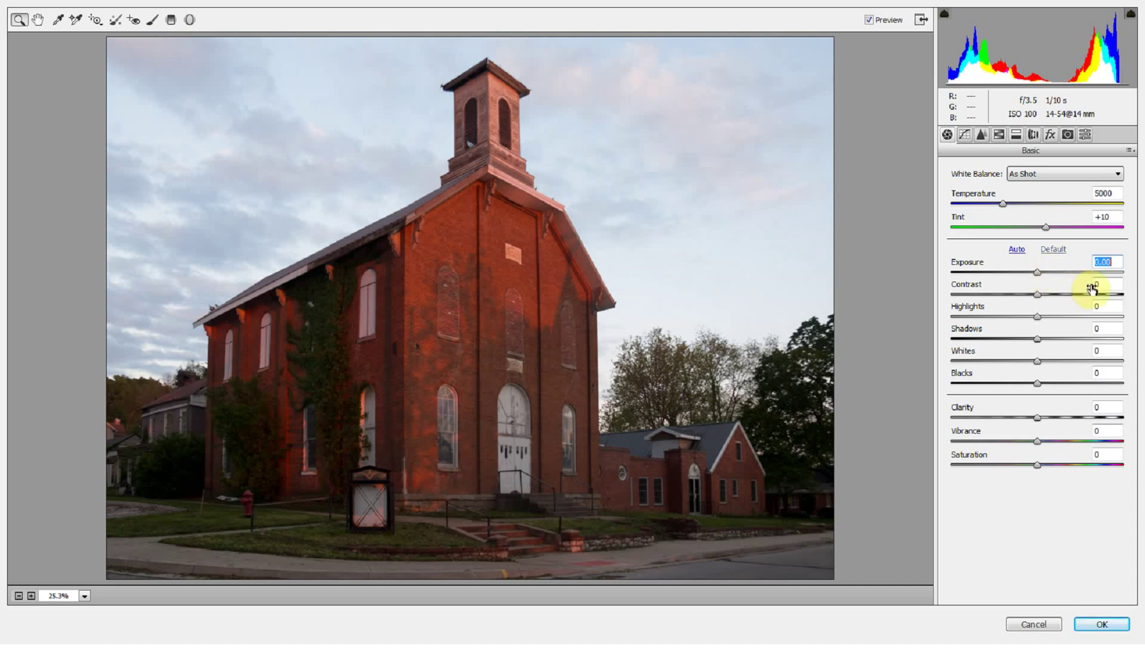
left_click(1040, 294)
left_click_drag(1039, 298, 952, 332)
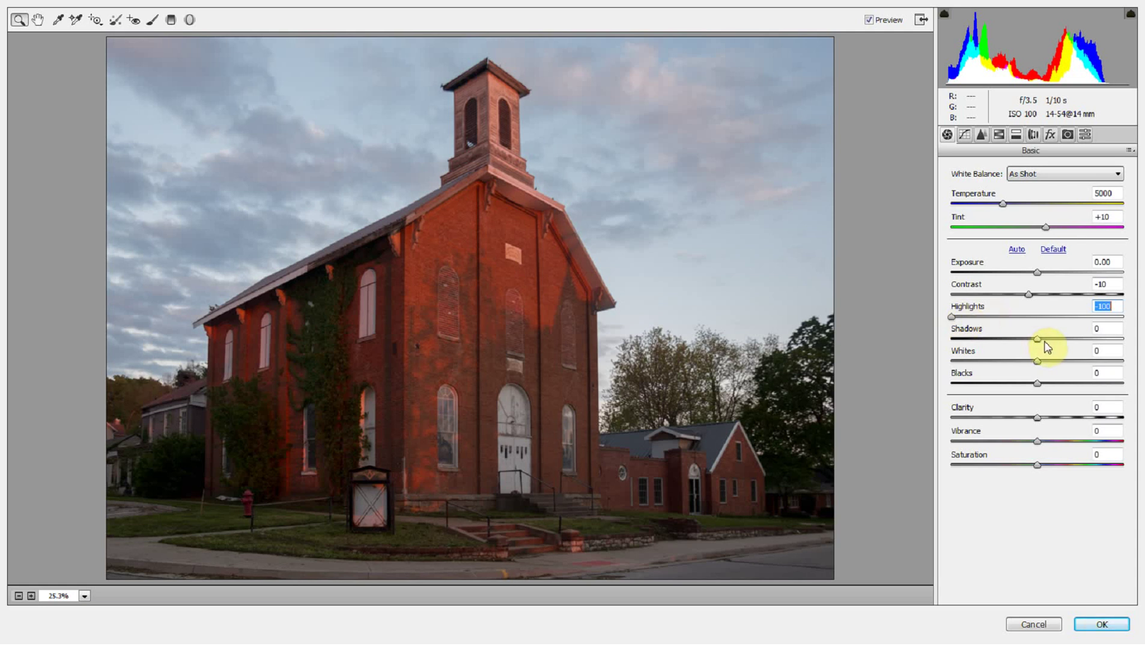
left_click_drag(1037, 340, 1069, 340)
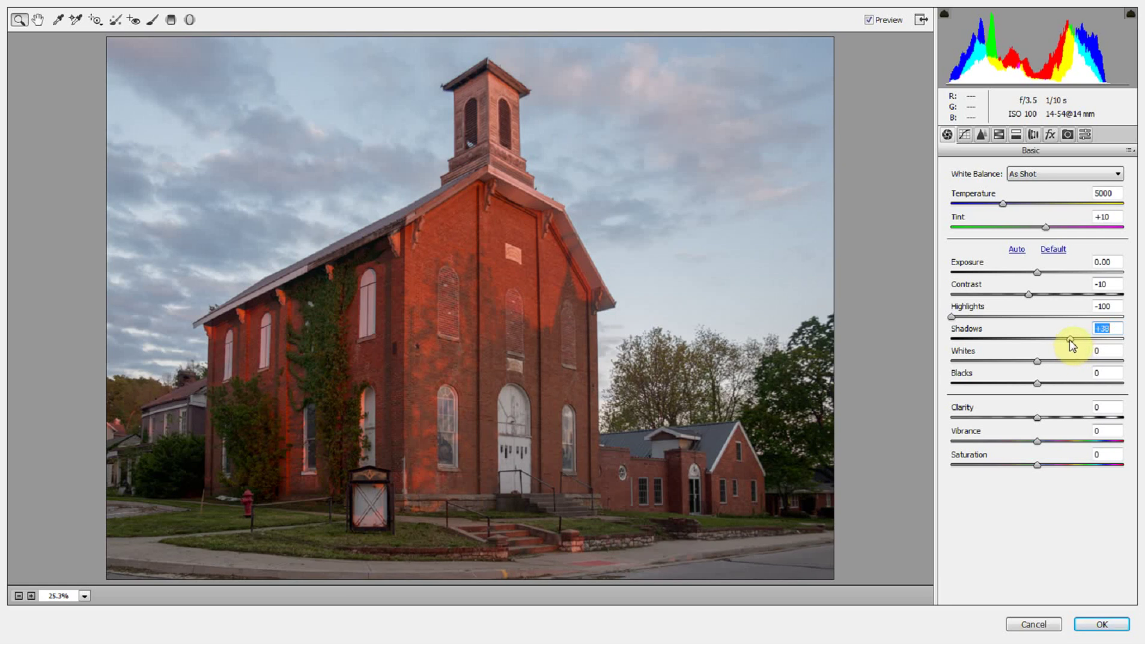
Compare the toned church image with its untoned version by switching the preview off and on
left_click(871, 21)
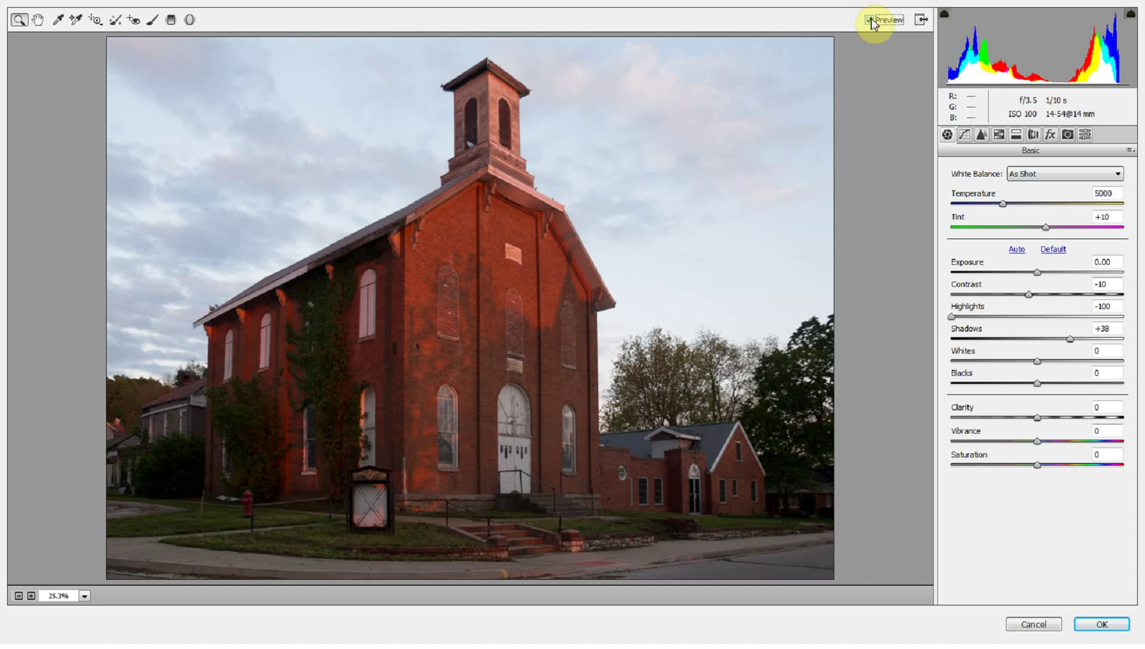
left_click(870, 21)
left_click(871, 21)
left_click(869, 21)
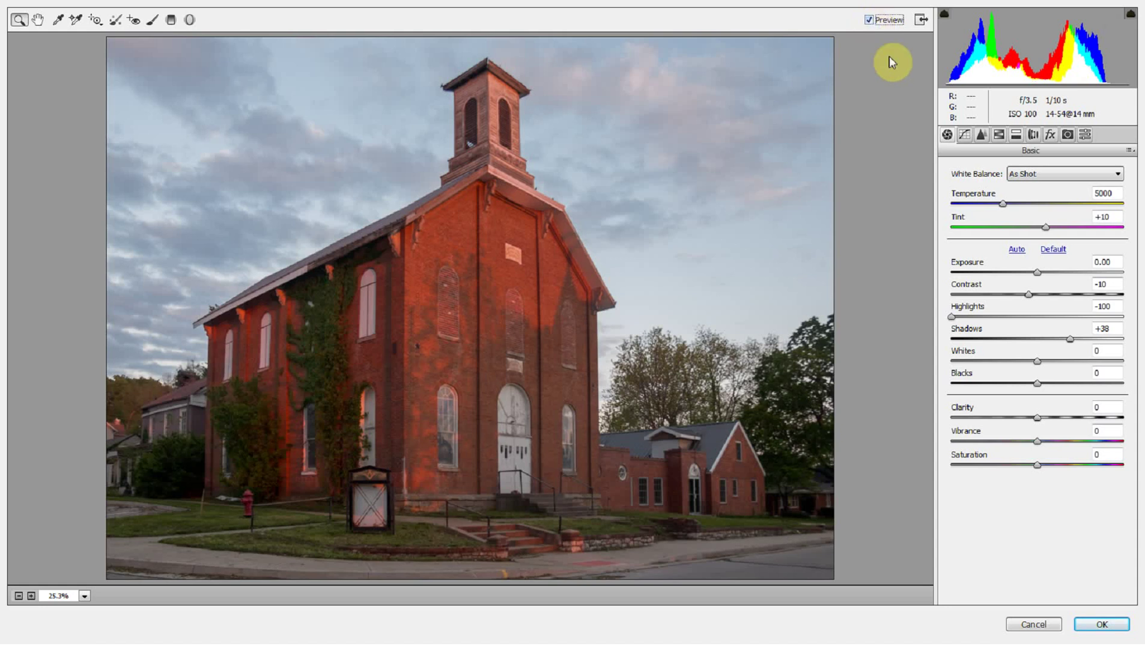
Set Highlights to -58, Whites to +36 and Blacks to -9, and compare the result with the untoned image
left_click_drag(952, 317, 988, 317)
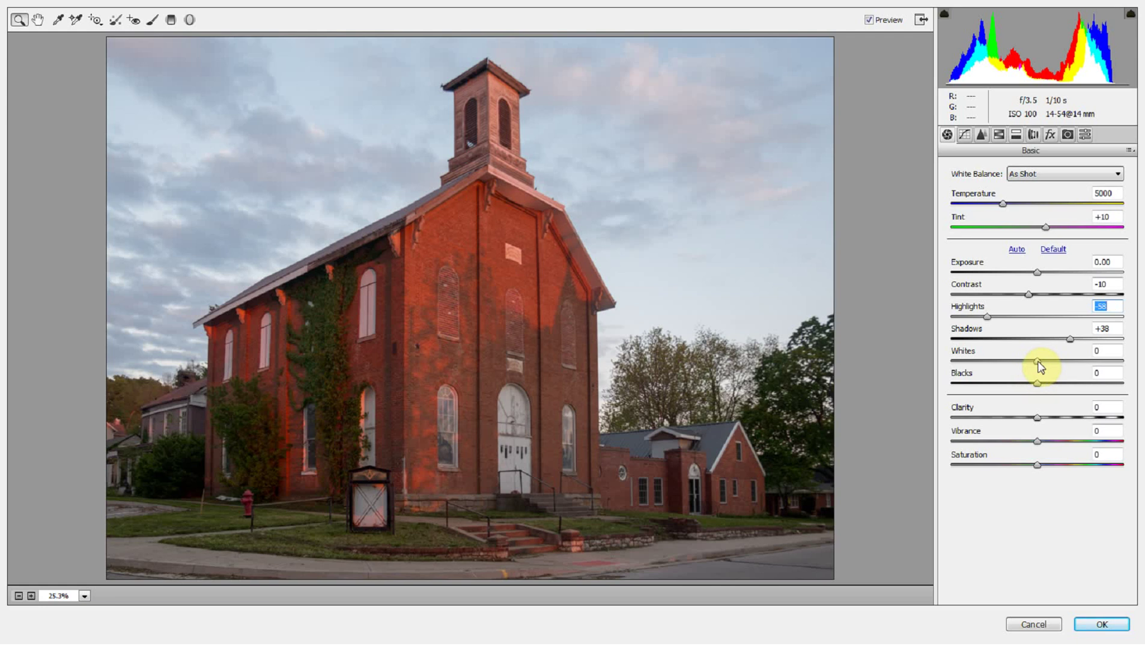
mouse_move(1039, 365)
left_mouse_down()
mouse_move(996, 360)
mouse_move(1107, 360)
mouse_move(1069, 360)
mouse_move(1039, 383)
mouse_move(1085, 381)
mouse_move(1015, 381)
mouse_move(1031, 383)
left_mouse_up()
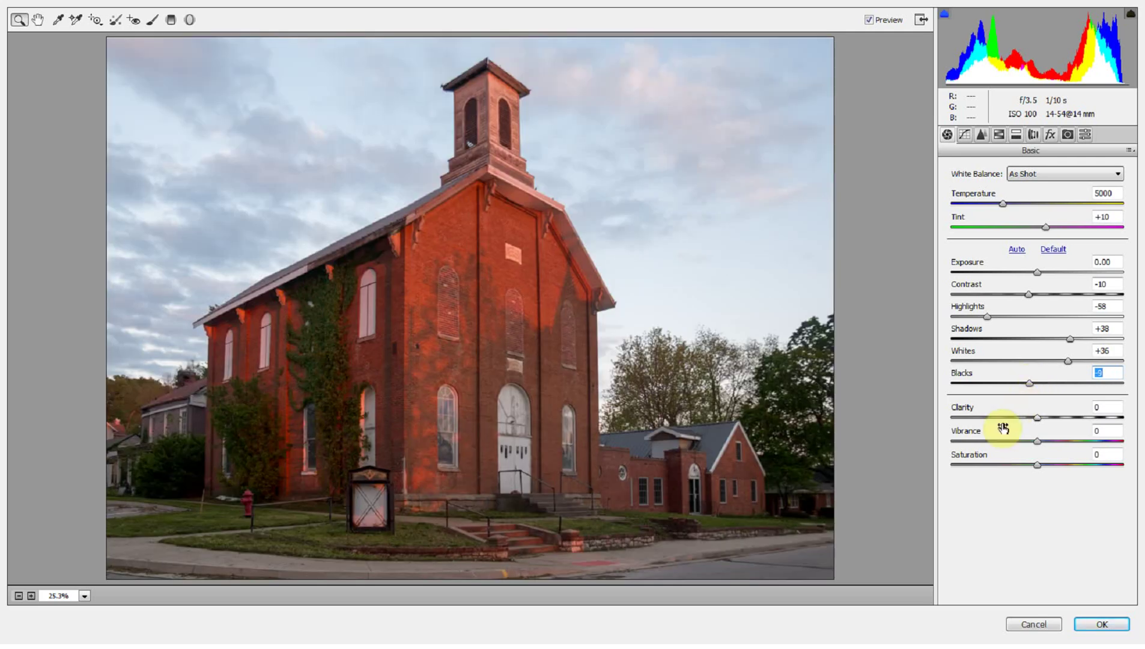
left_click(872, 22)
left_click(870, 20)
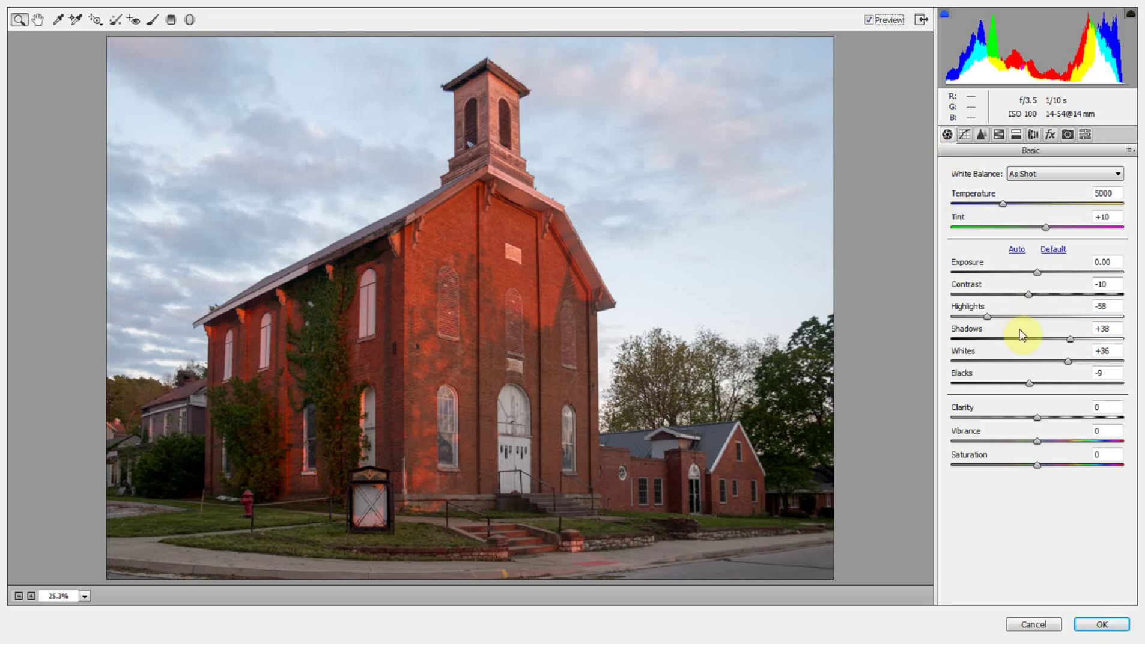
Try a Clarity of +100 on the whole image and return it to 0
left_click_drag(1040, 422, 1141, 426)
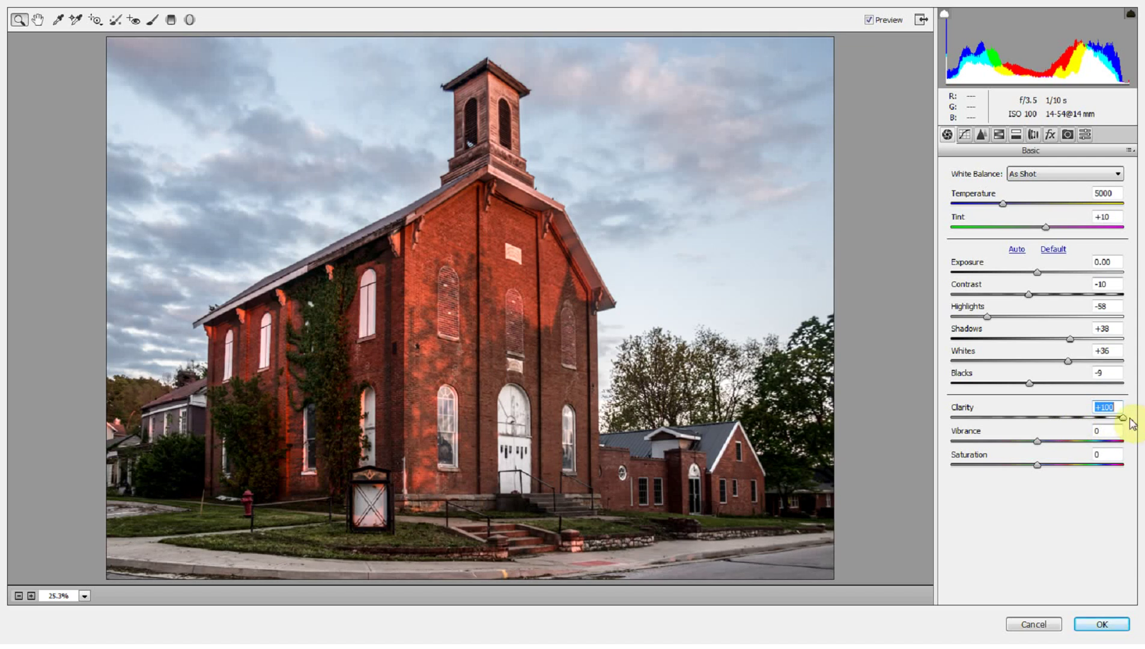
key("Down")
key("Down")
key("Down")
left_click_drag(1123, 421, 1041, 431)
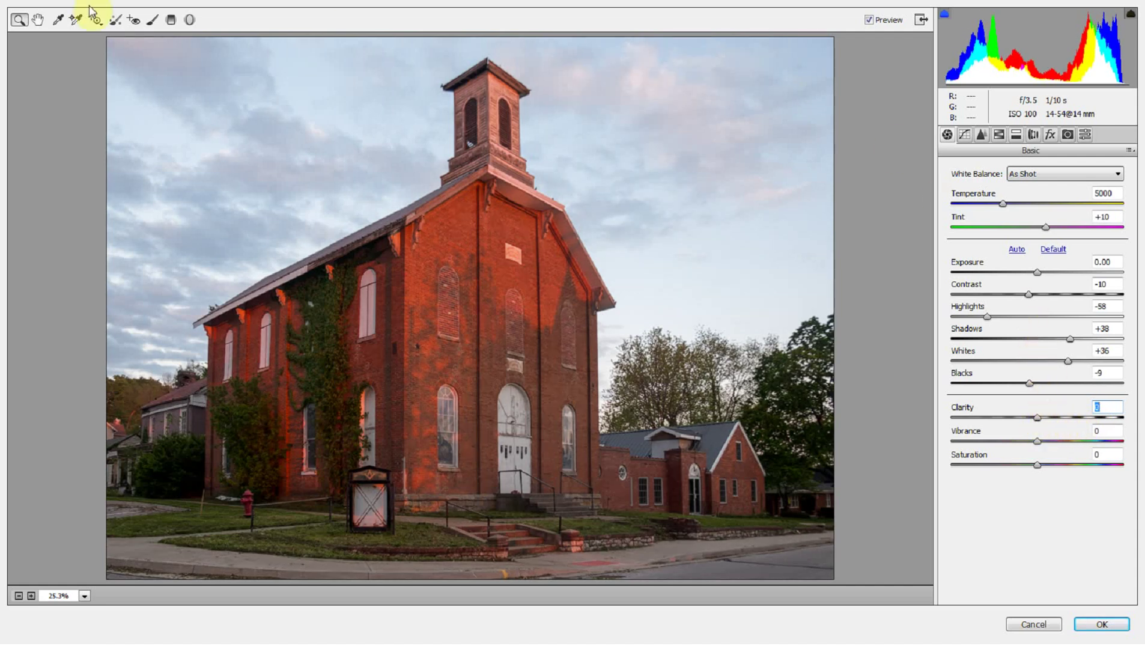
Paint an Adjustment Brush mask over the entire sky around the church with Auto Mask on and the mask overlay shown
left_click(153, 19)
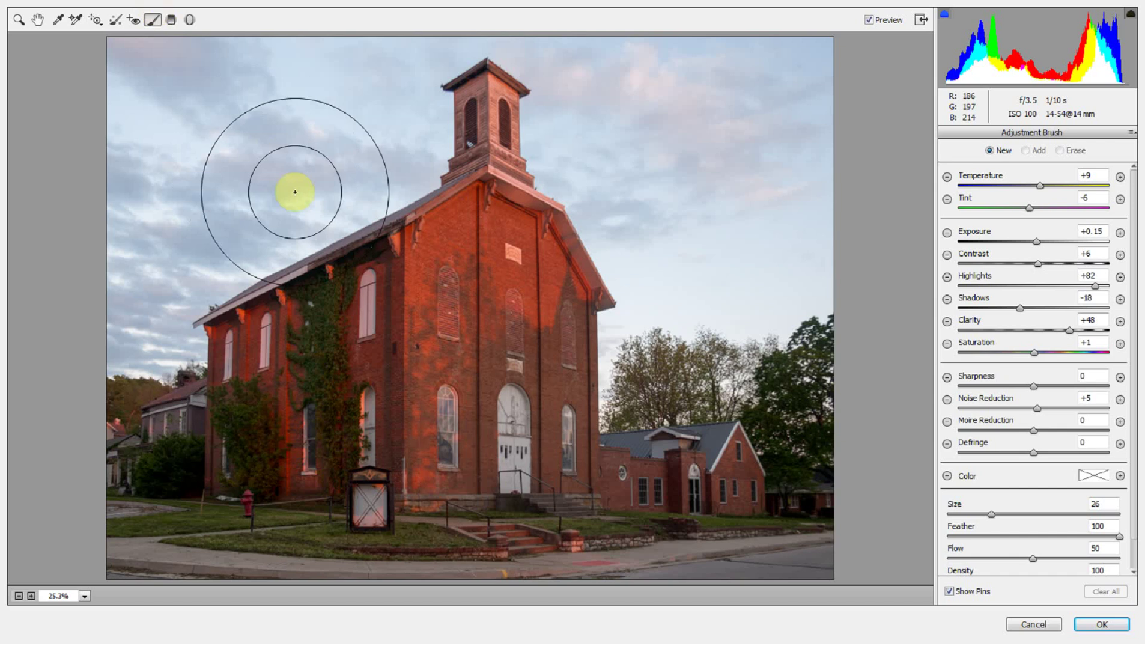
scroll(1031, 257, "down", 2)
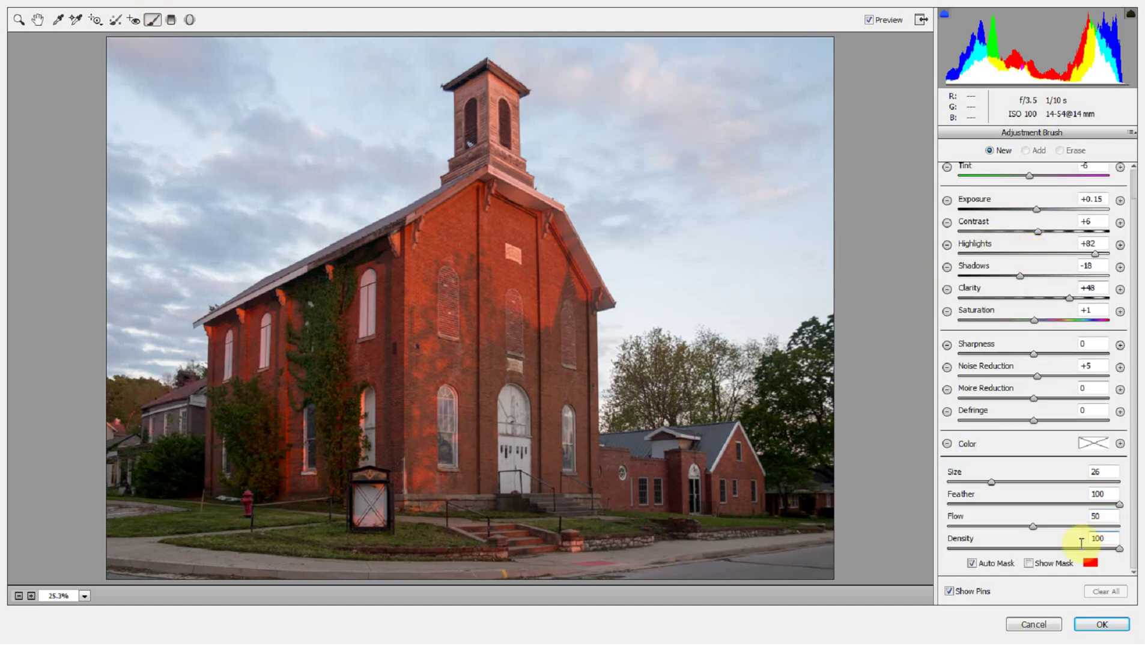
left_click(1028, 564)
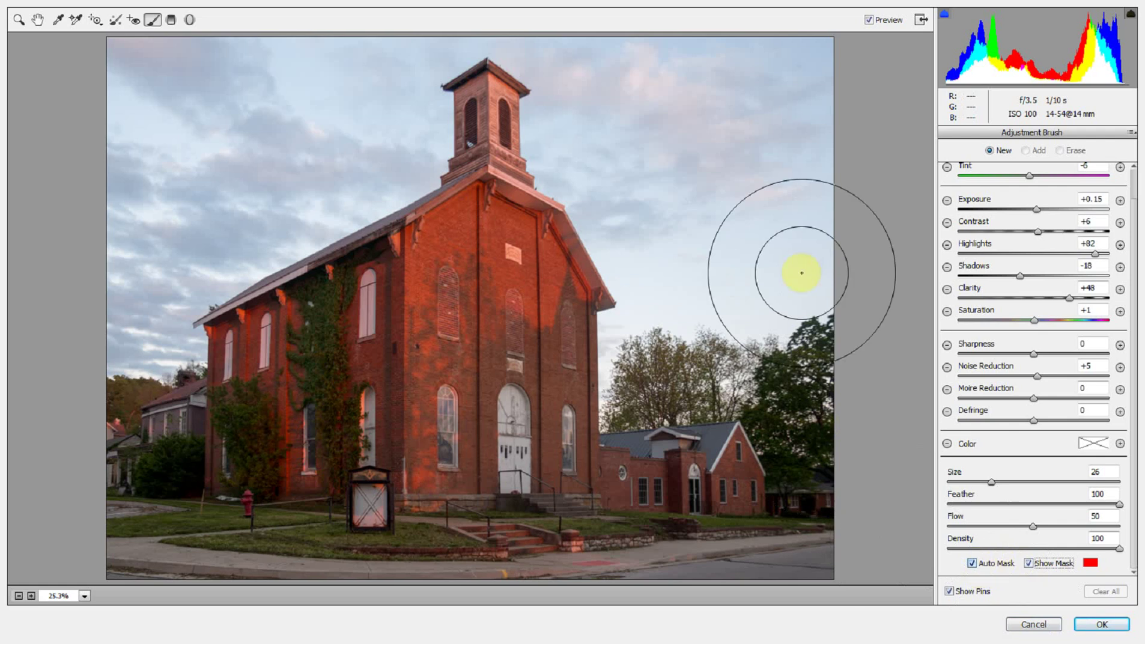
mouse_move(202, 110)
left_mouse_down()
mouse_move(255, 71)
mouse_move(352, 77)
mouse_move(414, 51)
mouse_move(391, 113)
mouse_move(408, 153)
mouse_move(393, 191)
mouse_move(299, 238)
left_mouse_up()
mouse_move(211, 289)
left_mouse_down()
mouse_move(177, 329)
mouse_move(191, 355)
mouse_move(160, 366)
mouse_move(136, 352)
mouse_move(124, 160)
mouse_move(147, 104)
mouse_move(161, 253)
mouse_move(196, 172)
mouse_move(184, 155)
mouse_move(324, 131)
mouse_move(125, 60)
mouse_move(142, 40)
mouse_move(158, 69)
mouse_move(142, 367)
left_mouse_up()
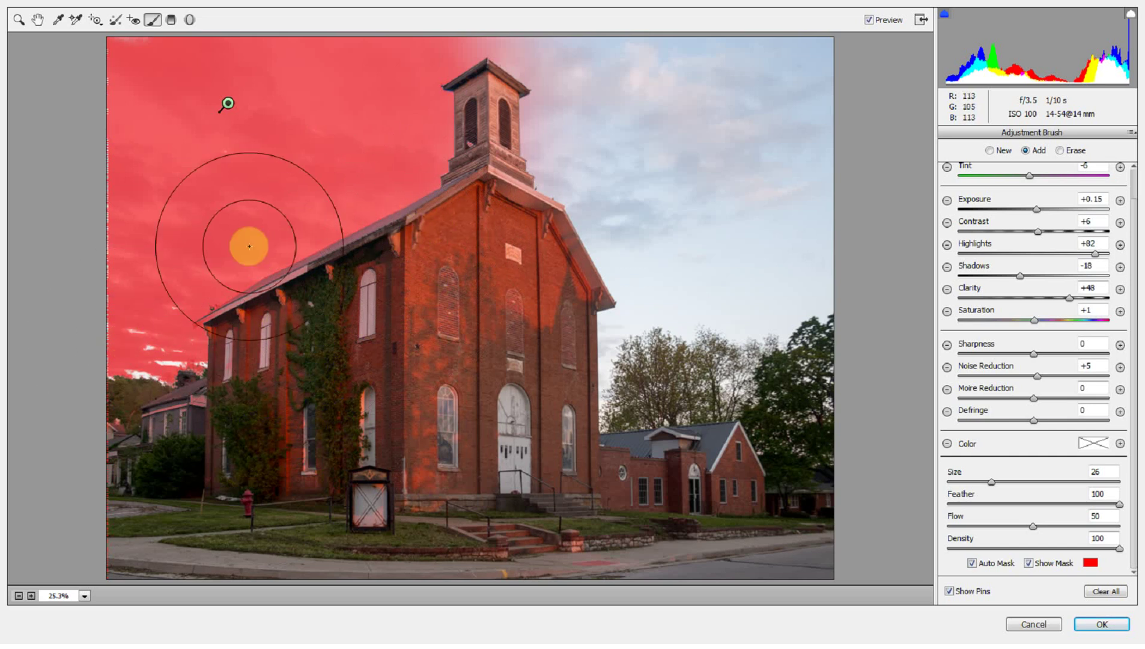
mouse_move(593, 100)
left_mouse_down()
mouse_move(583, 71)
mouse_move(544, 46)
mouse_move(516, 45)
mouse_move(732, 60)
mouse_move(751, 79)
mouse_move(771, 258)
mouse_move(783, 217)
mouse_move(799, 209)
mouse_move(797, 305)
mouse_move(777, 329)
mouse_move(753, 310)
mouse_move(723, 326)
mouse_move(594, 172)
mouse_move(611, 254)
mouse_move(558, 179)
mouse_move(630, 292)
mouse_move(605, 385)
mouse_move(606, 358)
left_mouse_up()
Change the mask overlay color from red to yellow and hide the overlay
left_click(1093, 564)
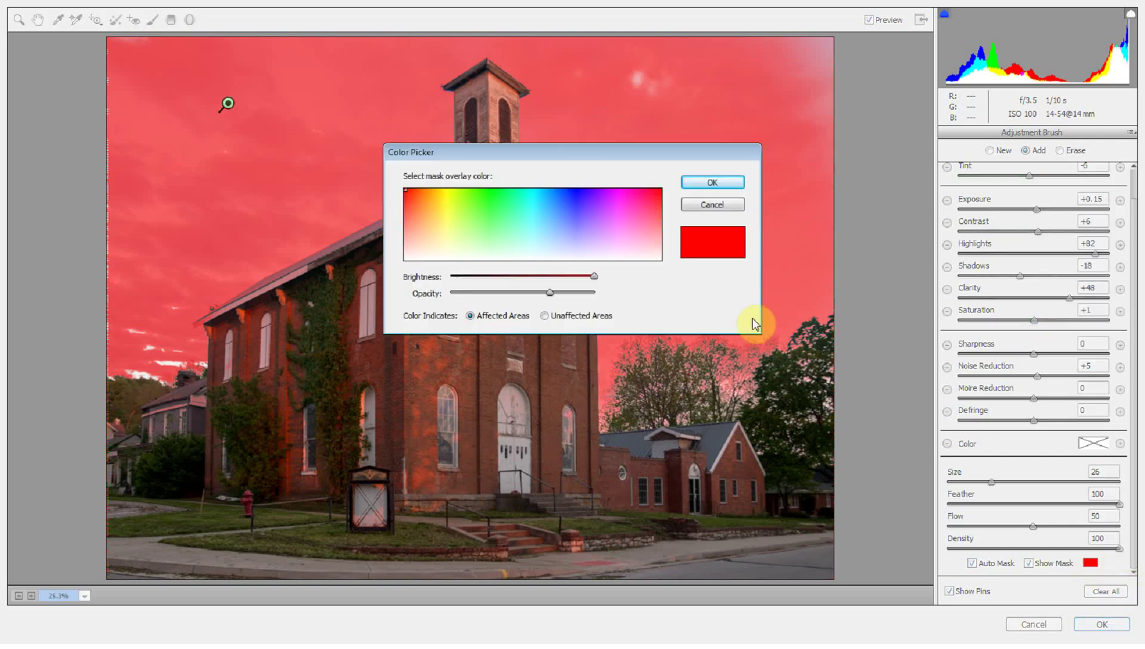
left_click_drag(550, 230, 448, 169)
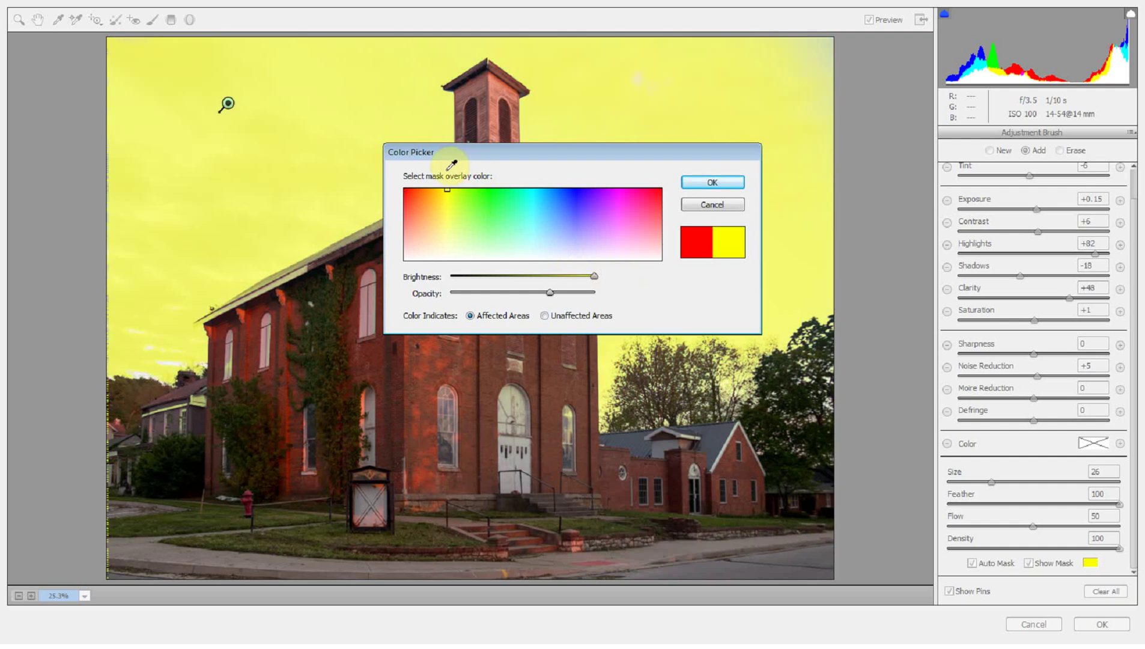
left_click(706, 176)
left_click(1029, 563)
Reset the sky brush's Highlights, Contrast and Shadows to 0
scroll(1057, 367, "up", 1)
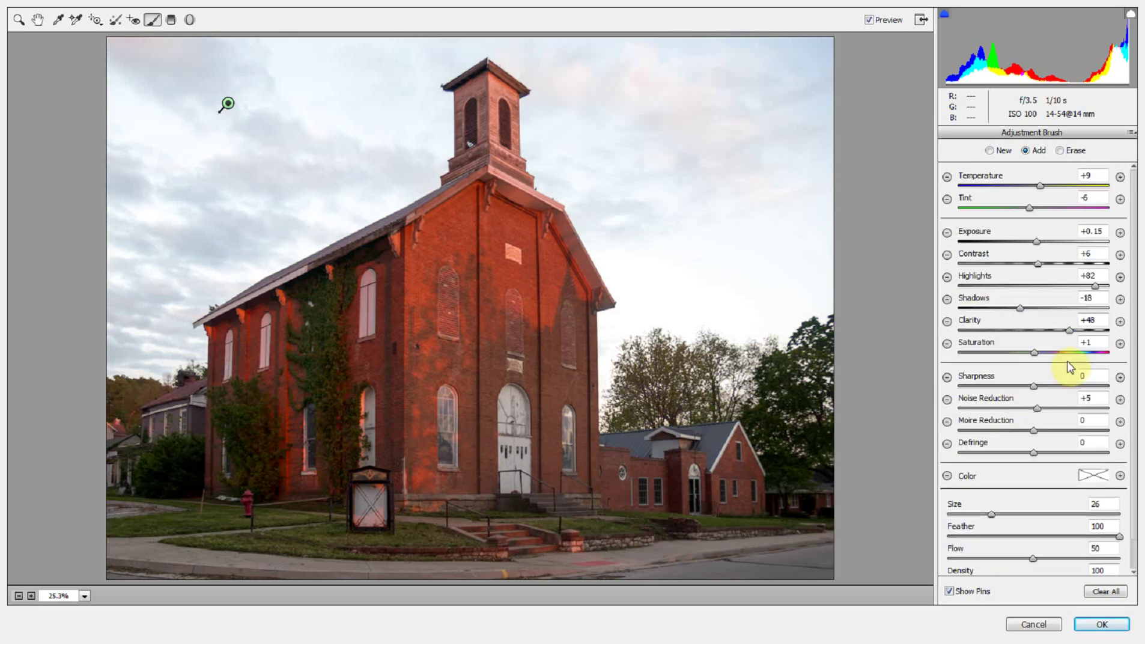
left_click(1086, 276)
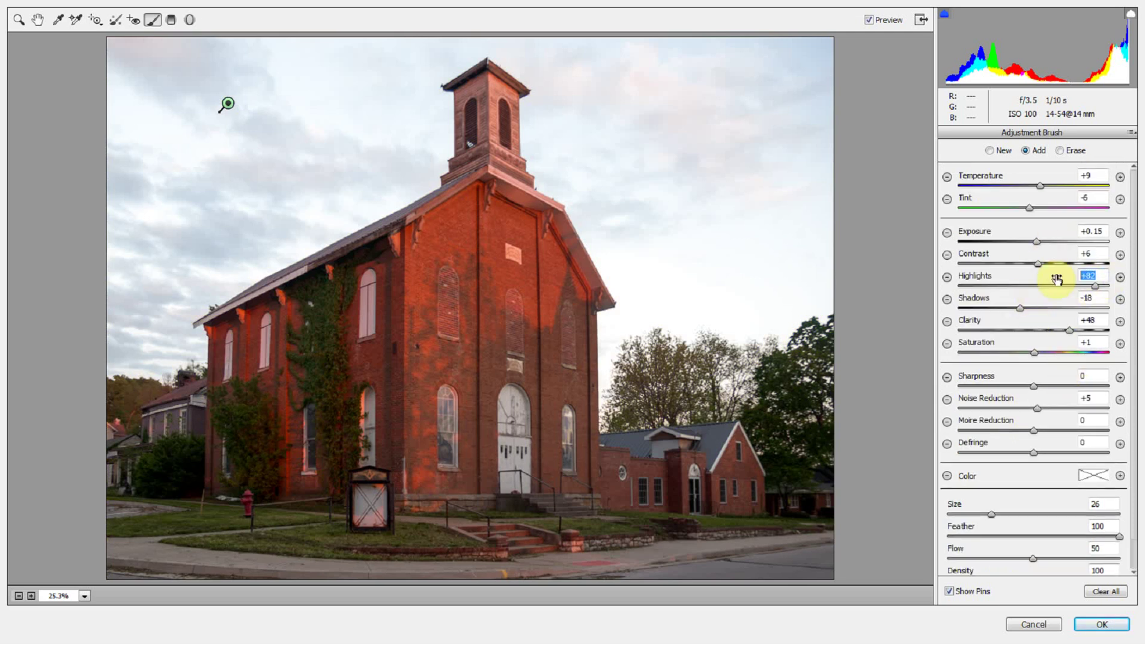
type("0")
left_click_drag(1104, 254, 1080, 255)
type("0")
left_click_drag(1103, 297, 1079, 300)
type("0")
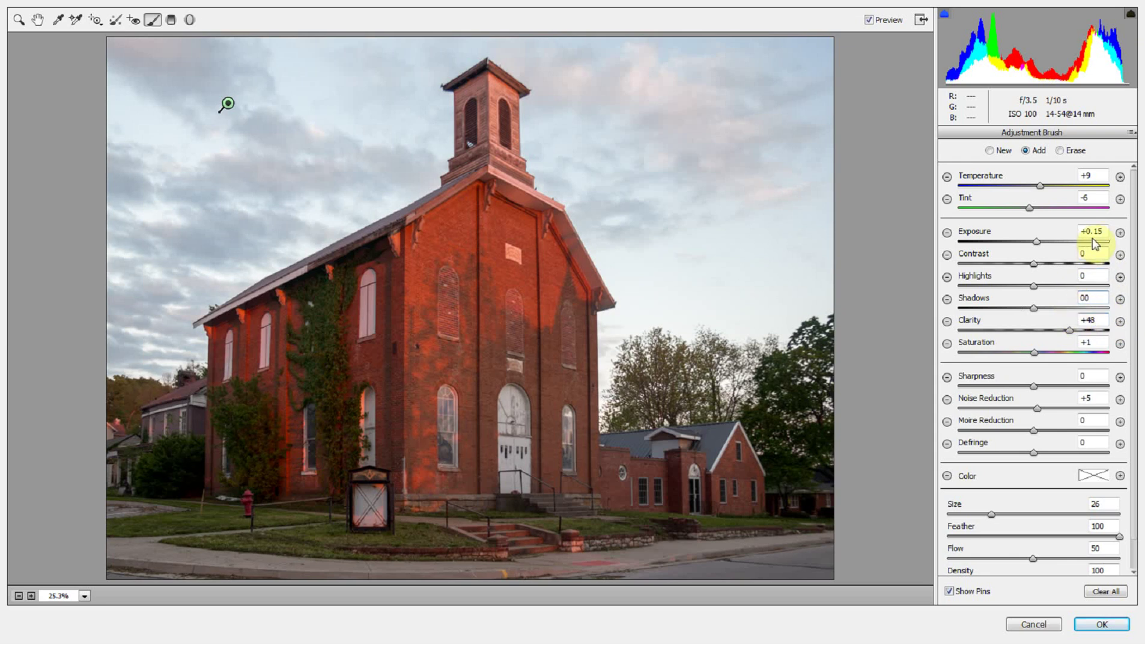
Reset the sky brush's Clarity, Saturation and Noise Reduction to 0
left_click_drag(1105, 321, 1024, 325)
type("0")
double_click(1085, 342)
type("0")
double_click(1084, 398)
type("0")
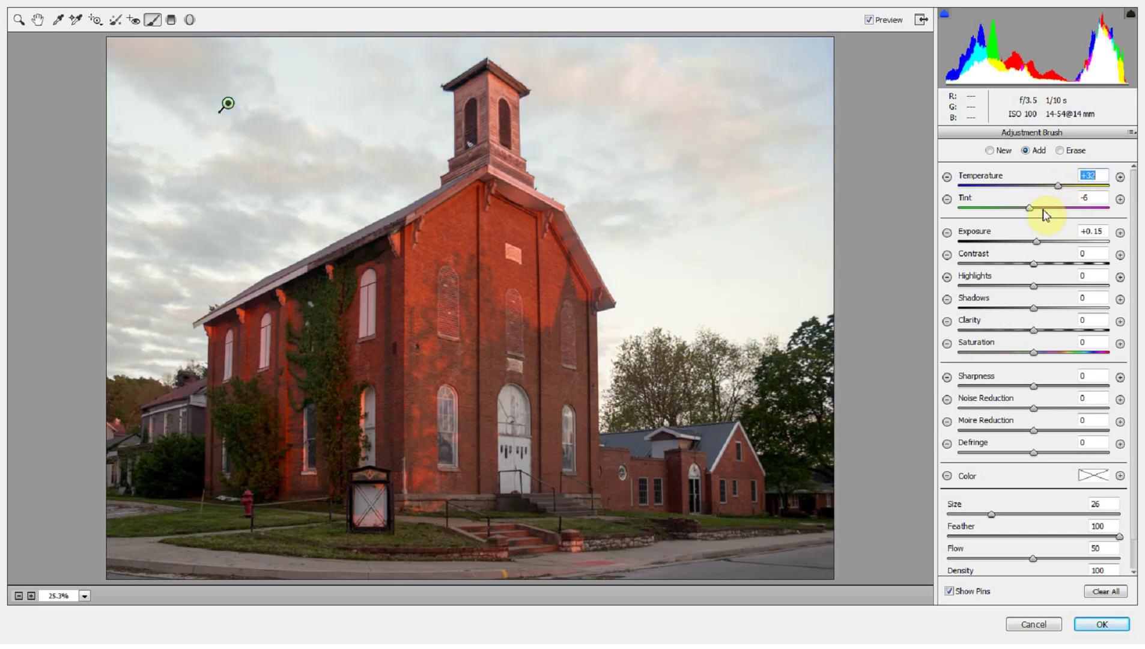
Tone the masked sky with Temperature +29, Tint +33, Exposure -0.30, Highlights -7, Shadows +7 and Saturation +34
left_click(1045, 208)
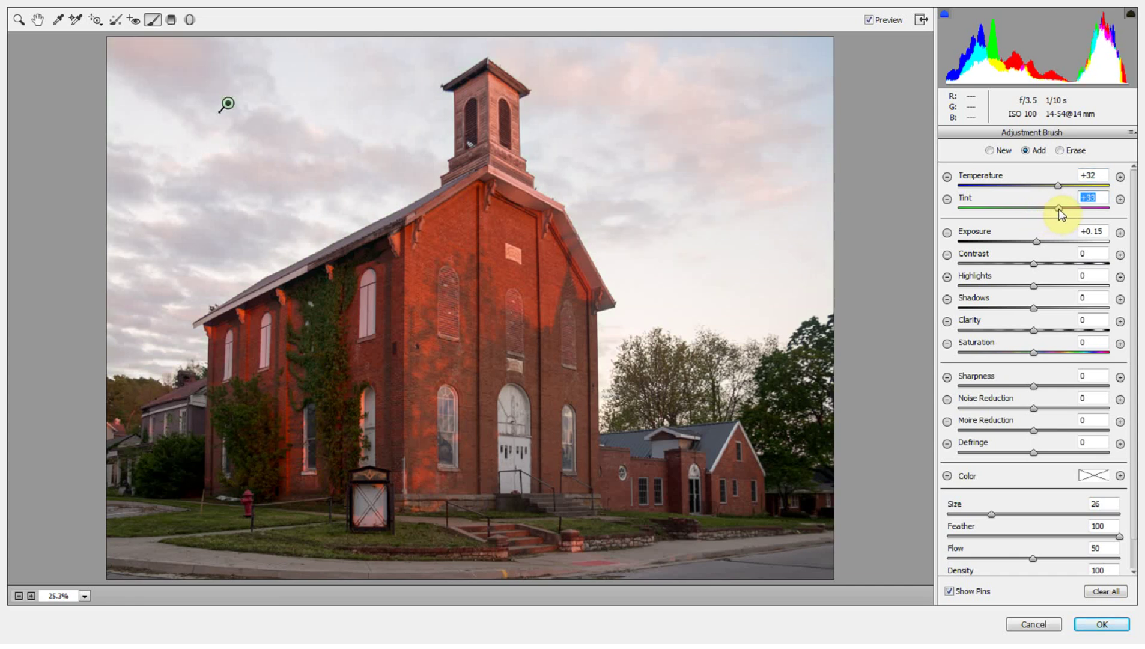
left_click_drag(1058, 189, 1028, 242)
mouse_move(1034, 286)
left_mouse_down()
mouse_move(1072, 288)
mouse_move(1003, 281)
mouse_move(1090, 312)
mouse_move(1053, 312)
mouse_move(1028, 295)
left_mouse_up()
left_click(1039, 287)
left_click_drag(1038, 353, 1091, 349)
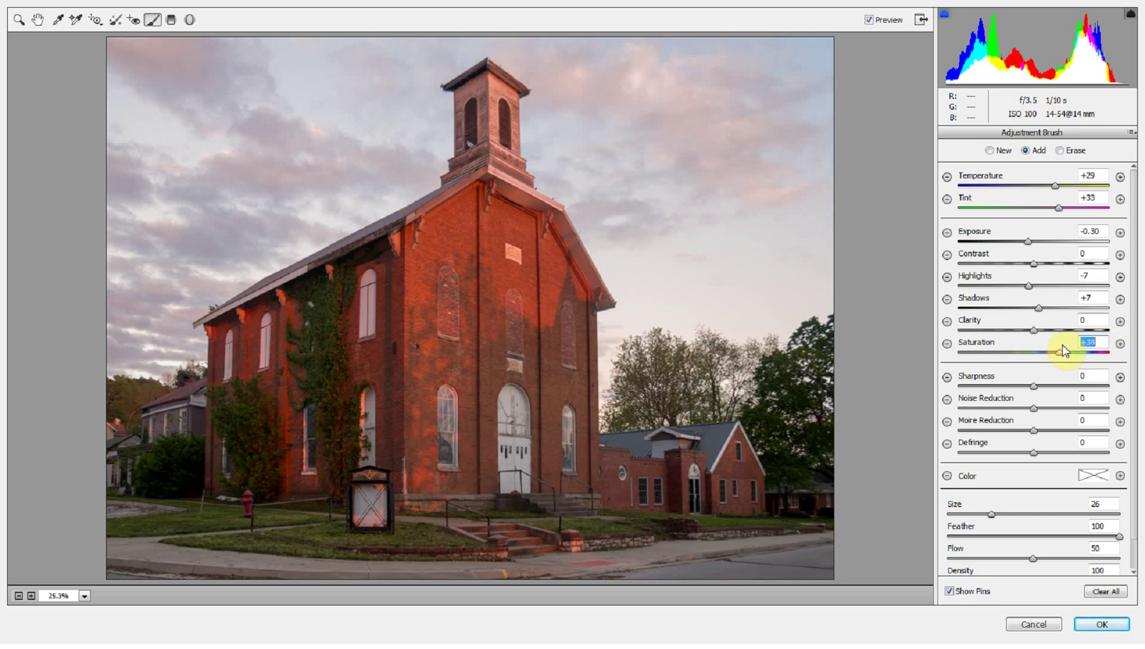
Set the sky brush's Saturation to +31, Clarity to +66 and Temperature to +20, comparing the result with the unedited preview
left_click_drag(1061, 346, 1059, 348)
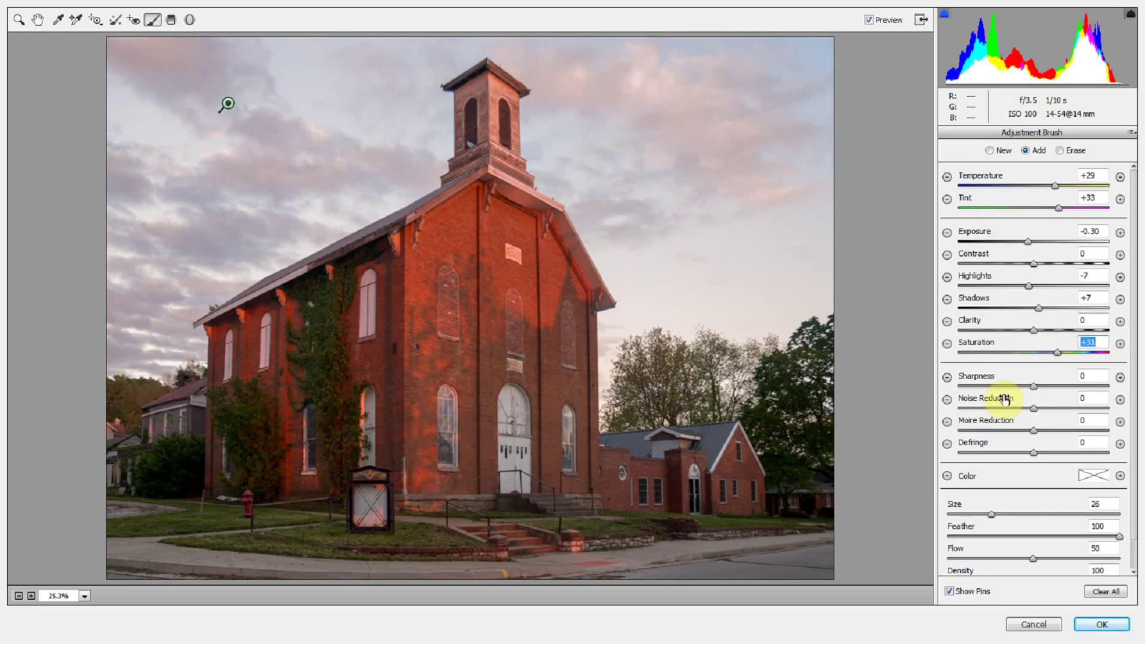
left_click_drag(1034, 336, 1089, 335)
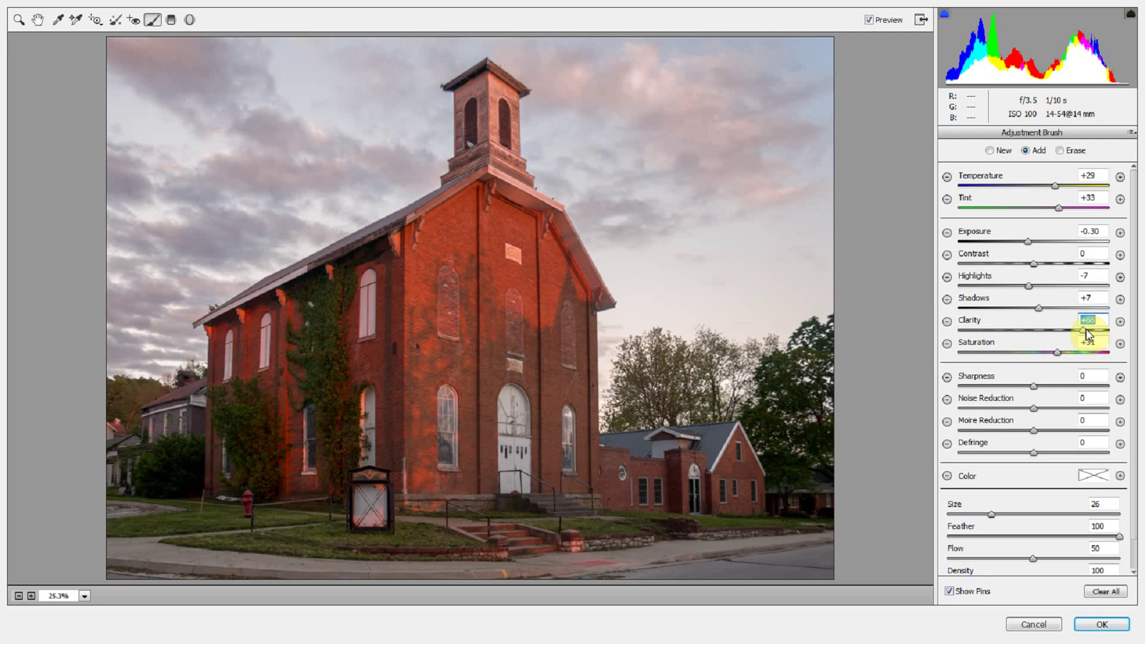
left_click(871, 21)
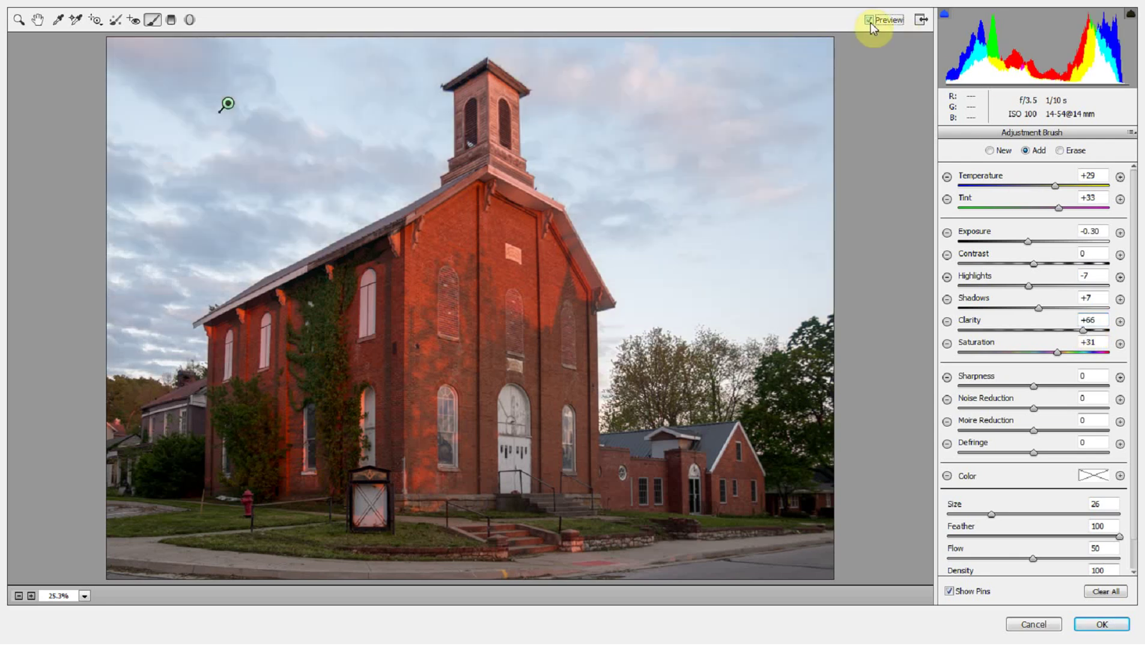
left_click(870, 21)
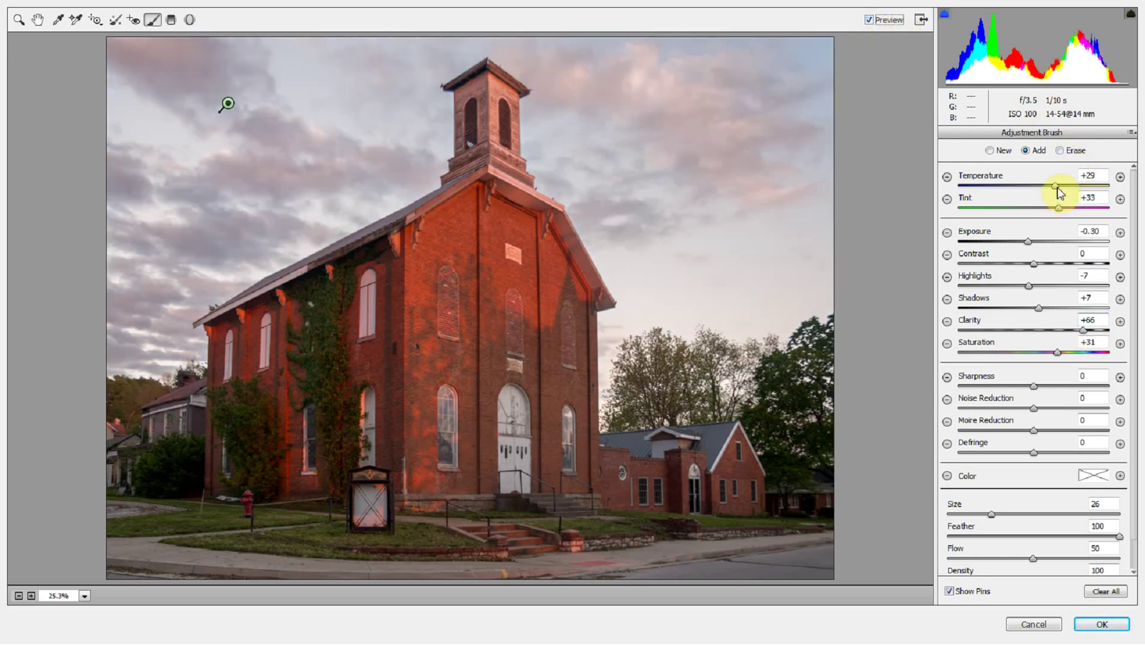
left_click_drag(1057, 192, 1048, 192)
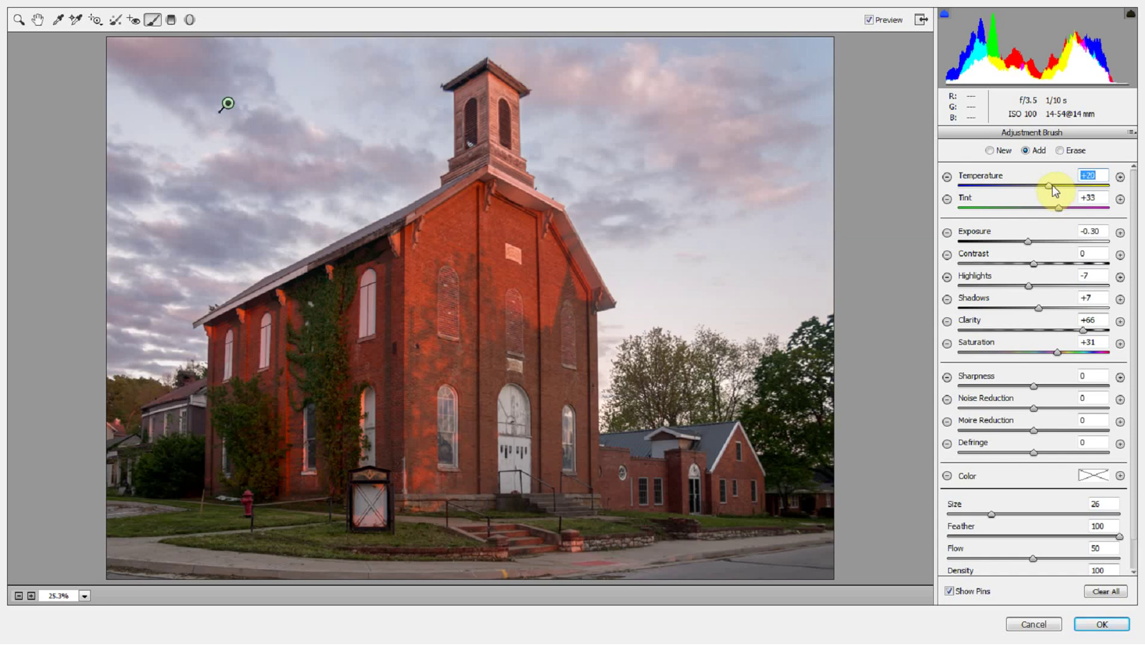
left_click(869, 21)
left_click(868, 21)
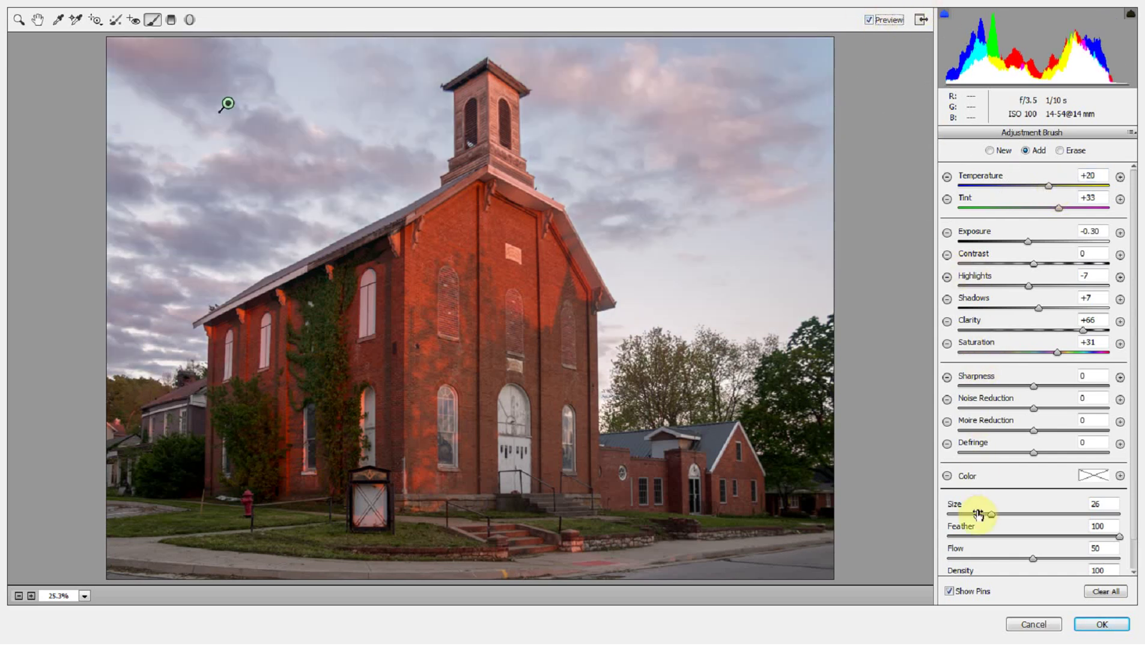
Paint a new brush adjustment over the church, trees and foreground with the mask overlay shown, and hide the overlay
left_click(990, 151)
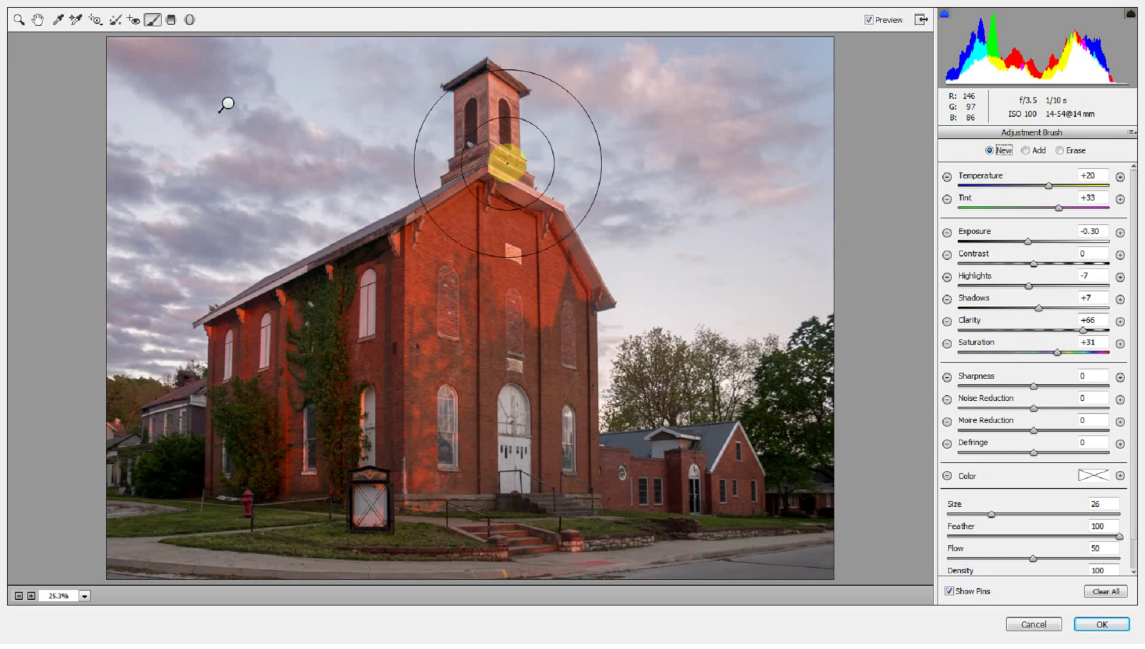
mouse_move(491, 122)
left_mouse_down()
mouse_move(485, 105)
mouse_move(490, 269)
mouse_move(519, 258)
left_mouse_up()
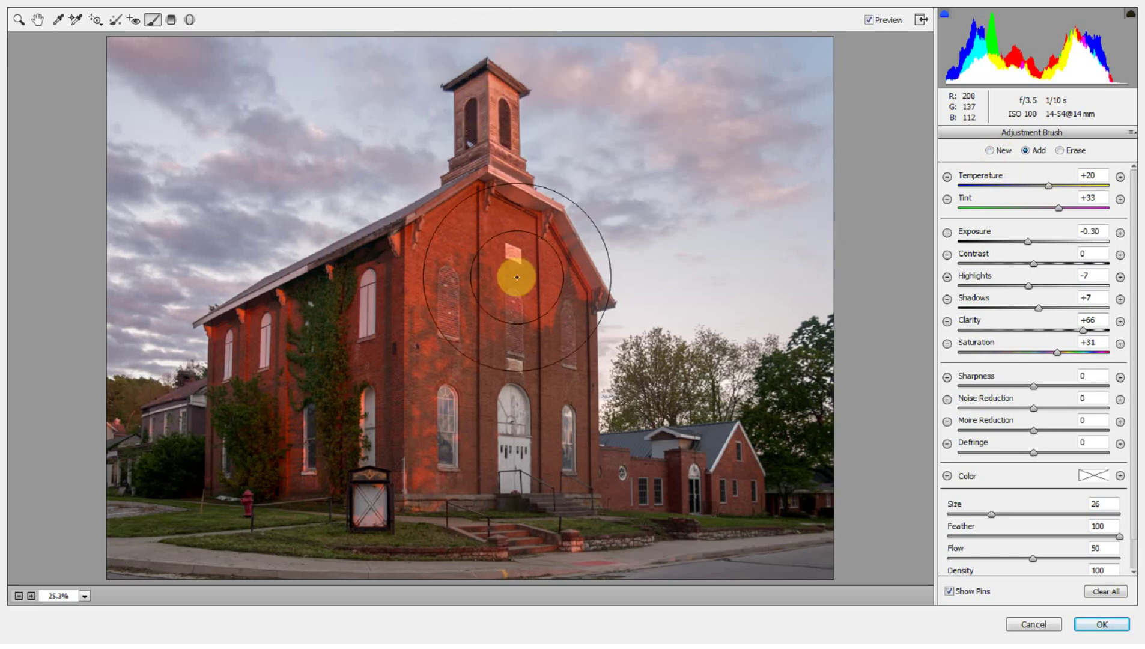
scroll(1046, 545, "down", 2)
left_click(1029, 563)
mouse_move(460, 352)
left_mouse_down()
mouse_move(523, 409)
mouse_move(474, 522)
mouse_move(601, 465)
mouse_move(734, 480)
mouse_move(838, 526)
mouse_move(812, 454)
mouse_move(703, 549)
mouse_move(299, 544)
mouse_move(155, 529)
mouse_move(304, 426)
mouse_move(115, 439)
mouse_move(263, 396)
mouse_move(225, 302)
mouse_move(280, 383)
mouse_move(281, 434)
mouse_move(243, 339)
mouse_move(431, 447)
mouse_move(430, 481)
mouse_move(556, 536)
left_mouse_up()
left_click_drag(485, 184, 480, 147)
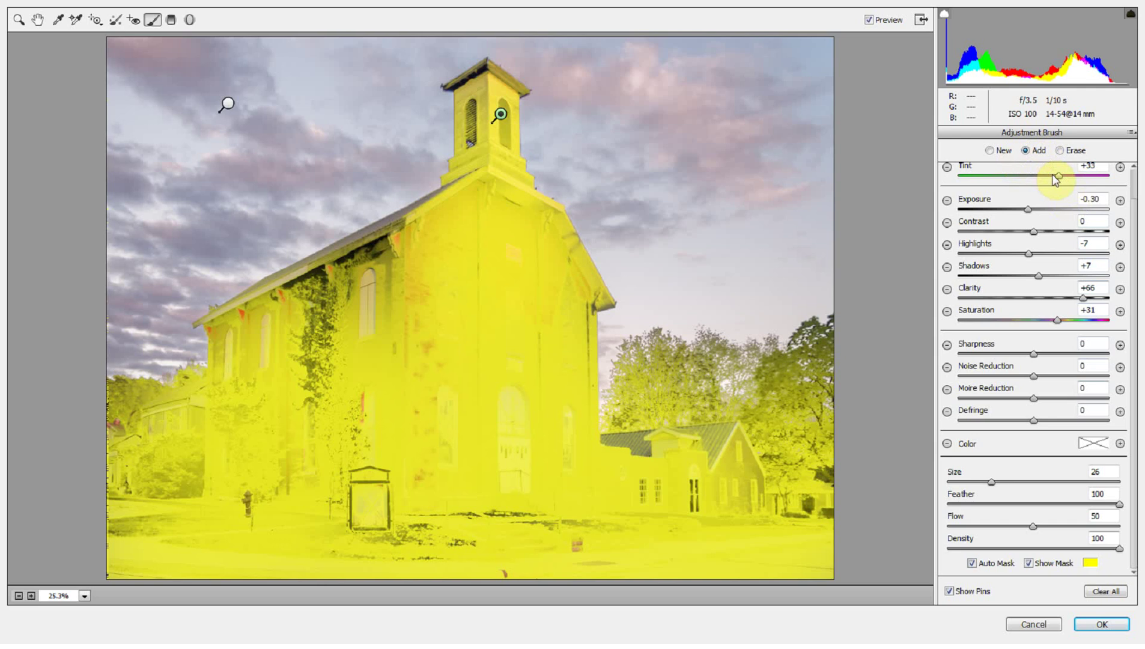
left_click(1048, 565)
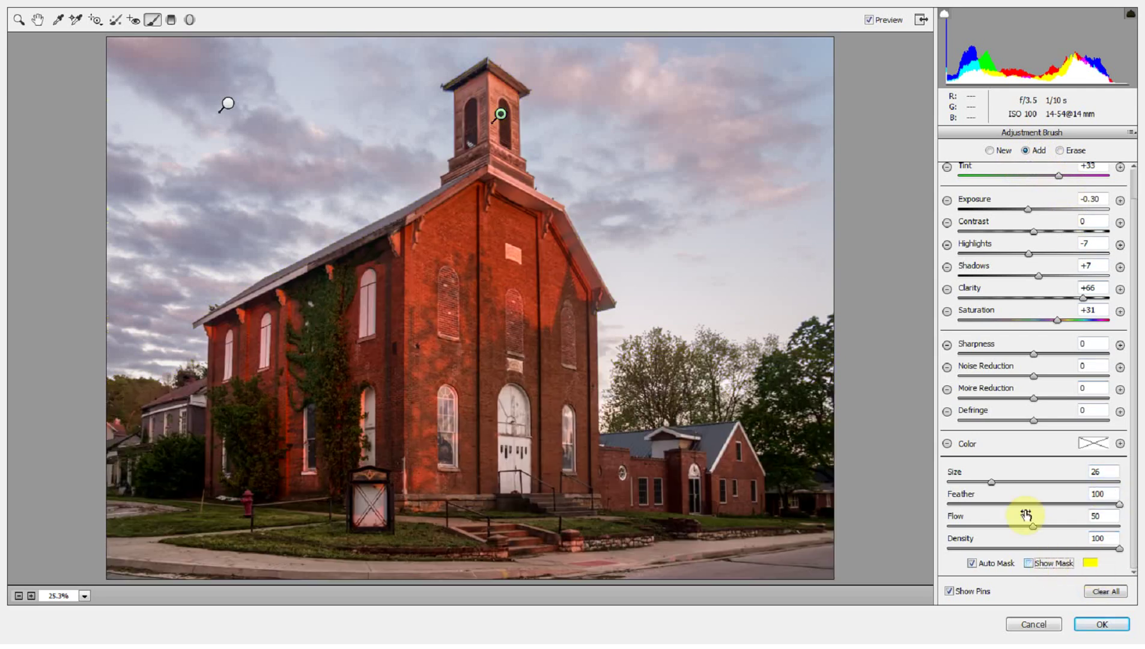
Tone the church brush with Tint +12, Exposure -0.15, Contrast -3, Highlights -4, Clarity +52 and Saturation +14
scroll(1046, 380, "up", 1)
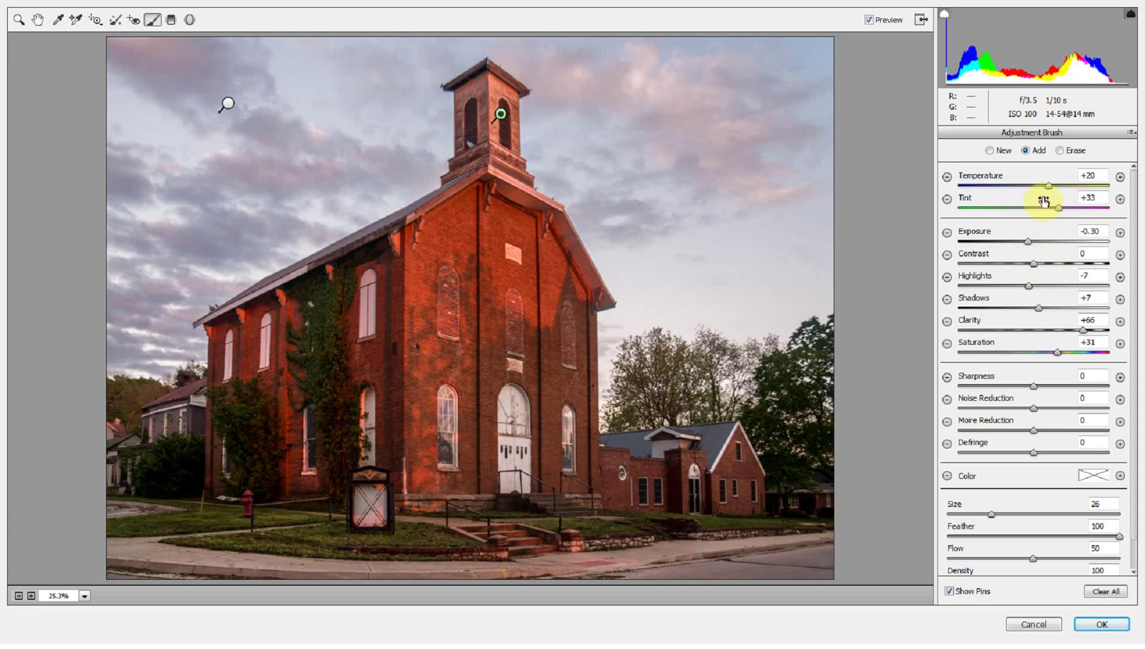
mouse_move(1058, 206)
left_mouse_down()
mouse_move(1113, 217)
mouse_move(1043, 217)
mouse_move(1039, 241)
mouse_move(1062, 241)
mouse_move(1018, 240)
mouse_move(1079, 269)
mouse_move(1007, 268)
mouse_move(1075, 286)
mouse_move(1036, 290)
left_mouse_up()
mouse_move(1082, 330)
left_mouse_down()
mouse_move(1116, 332)
mouse_move(1039, 339)
mouse_move(1072, 334)
left_mouse_up()
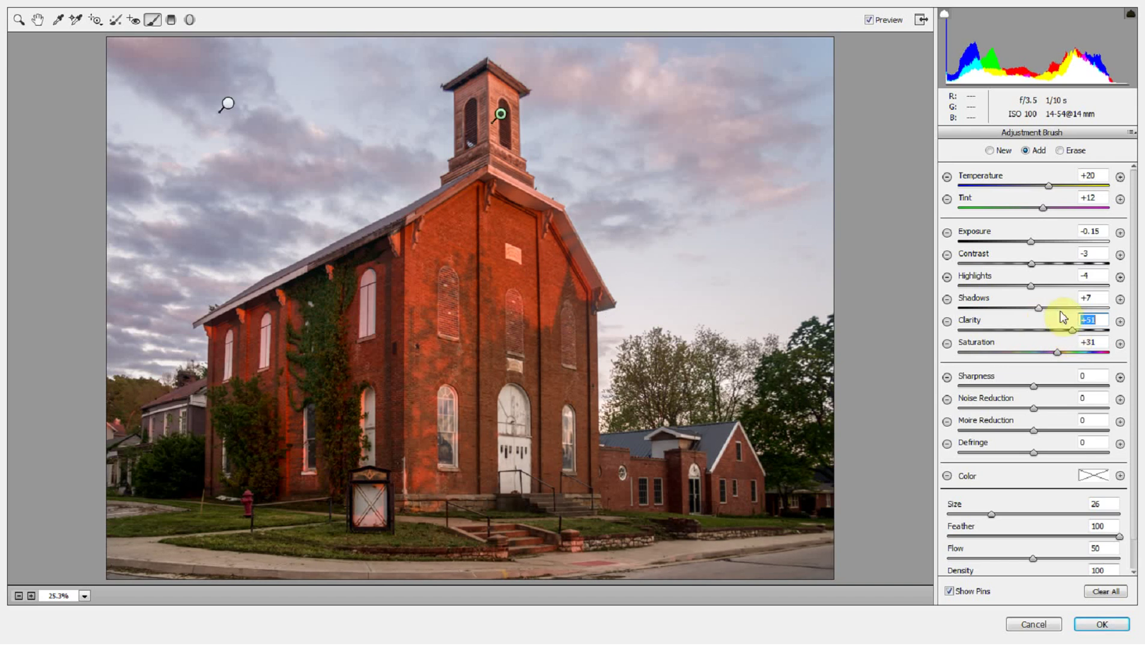
left_click(1079, 330)
left_click(1044, 354)
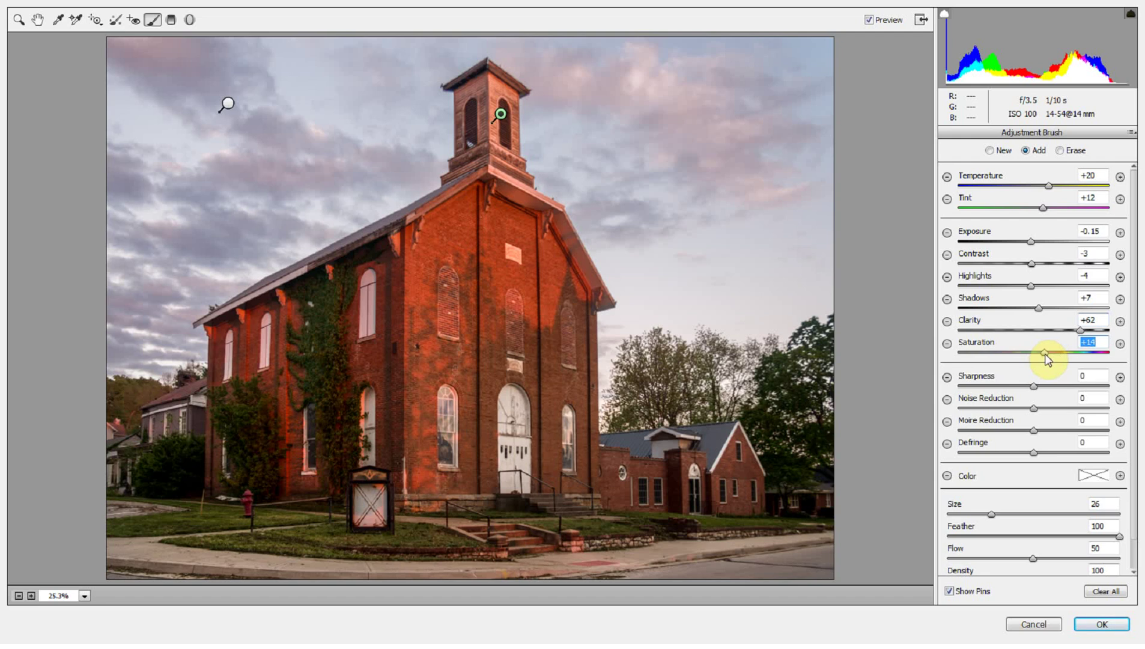
left_click(1072, 330)
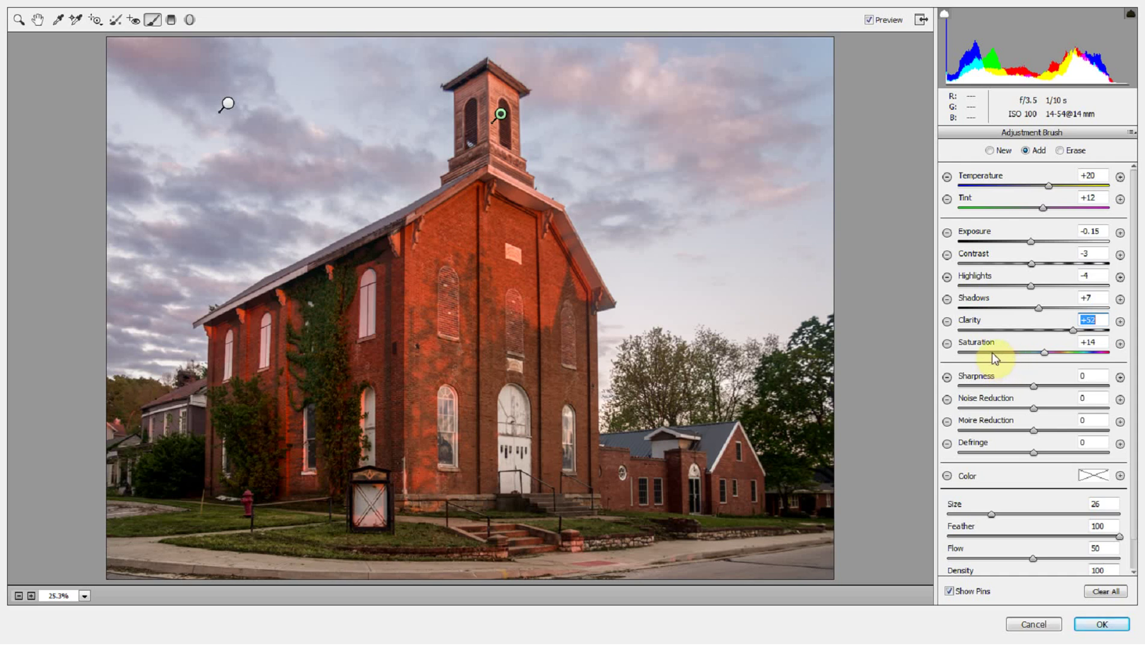
mouse_move(501, 113)
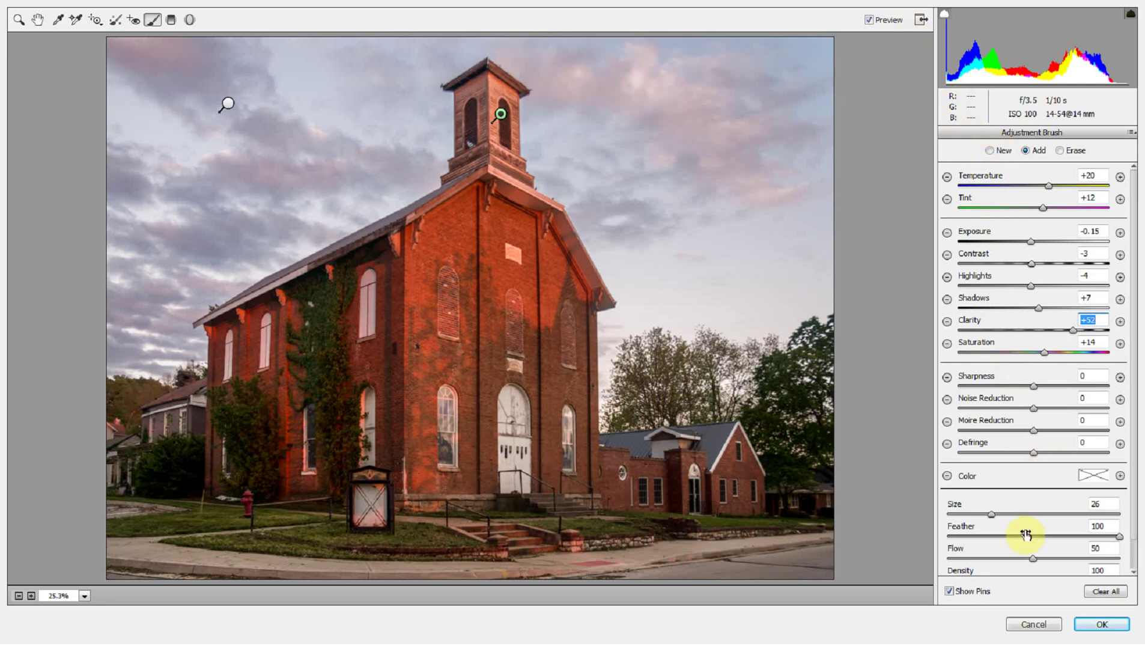
scroll(1007, 473, "down", 1)
scroll(1007, 473, "up", 1)
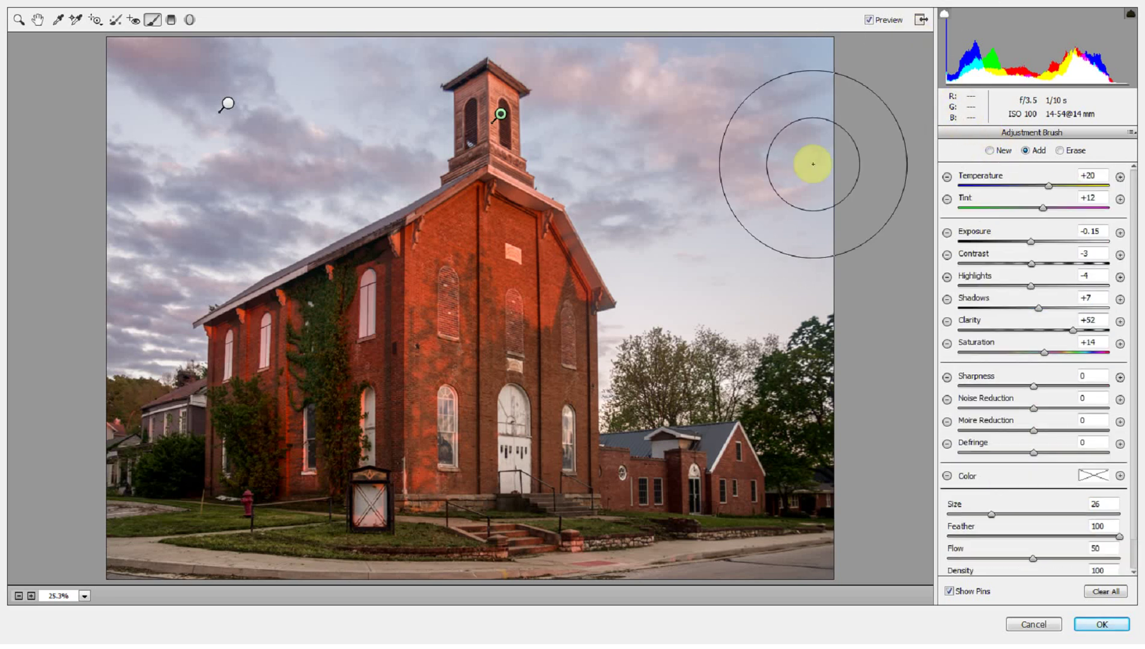
Return to the global Basic adjustments, compare the preview on and off, and set the overall Clarity to +21
left_click(37, 19)
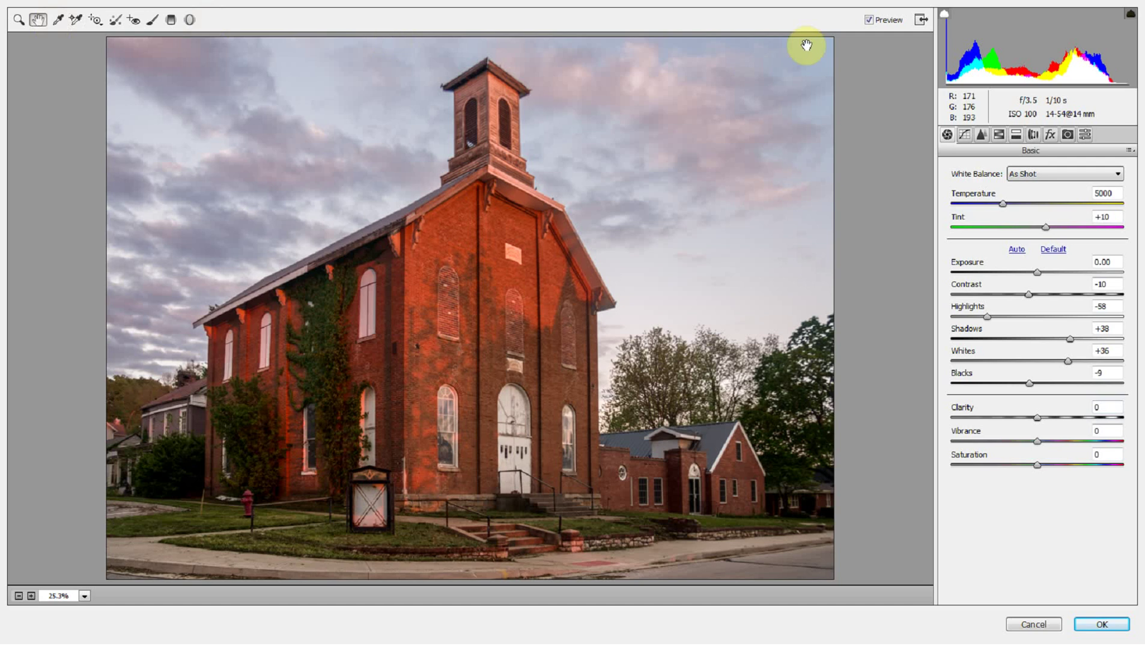
left_click(869, 20)
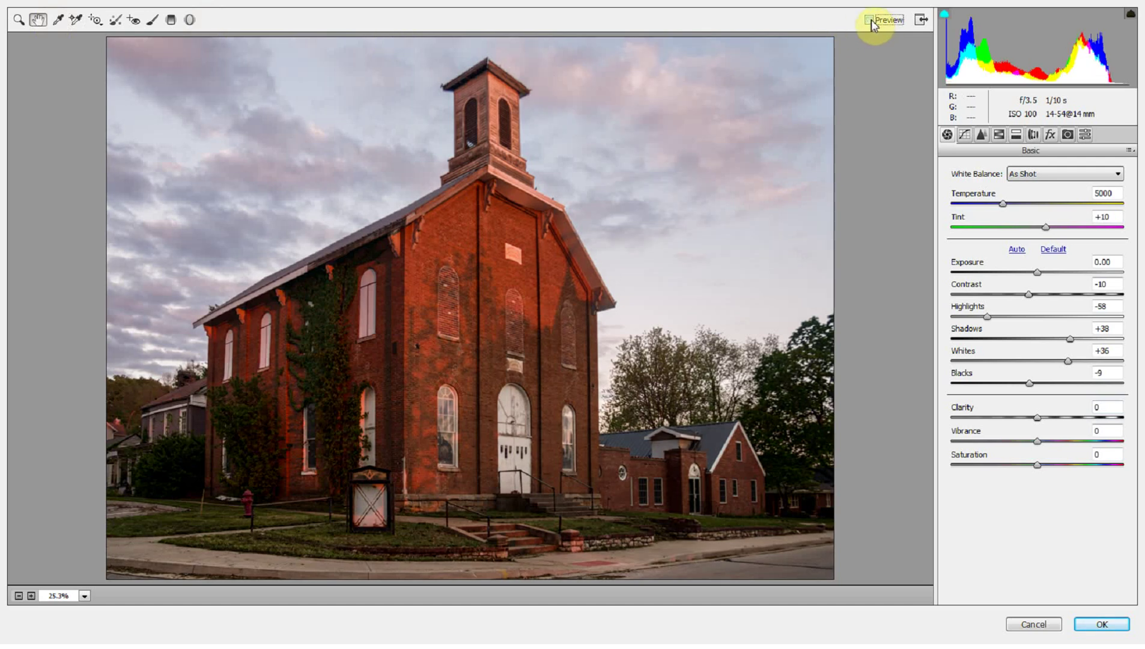
left_click(869, 19)
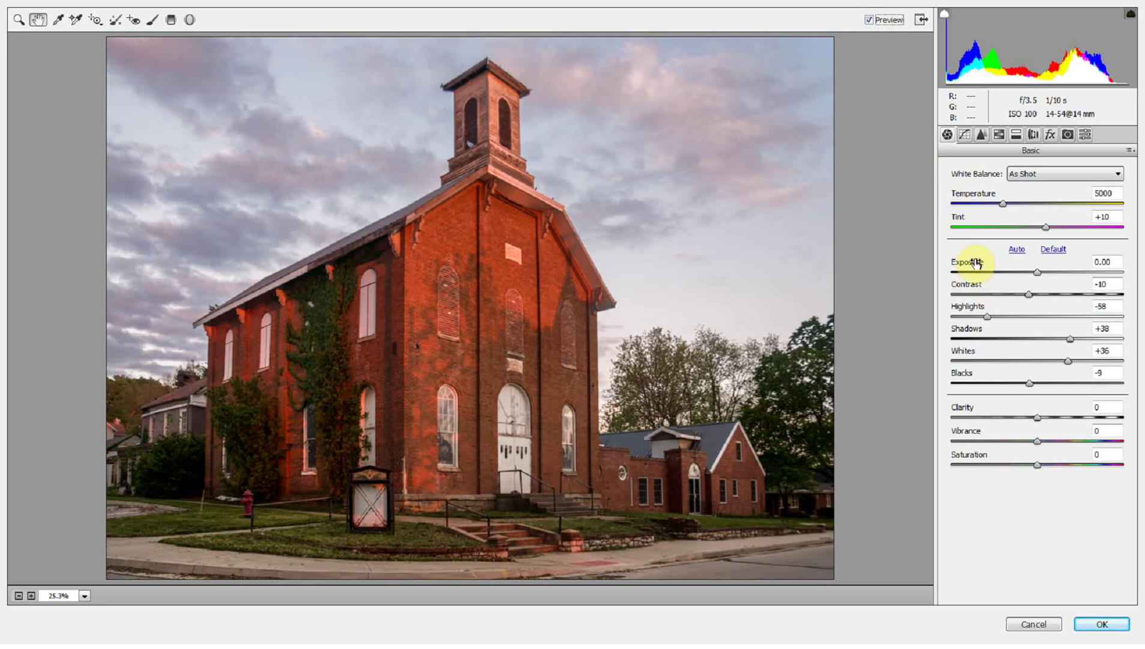
left_click_drag(1038, 418, 1069, 420)
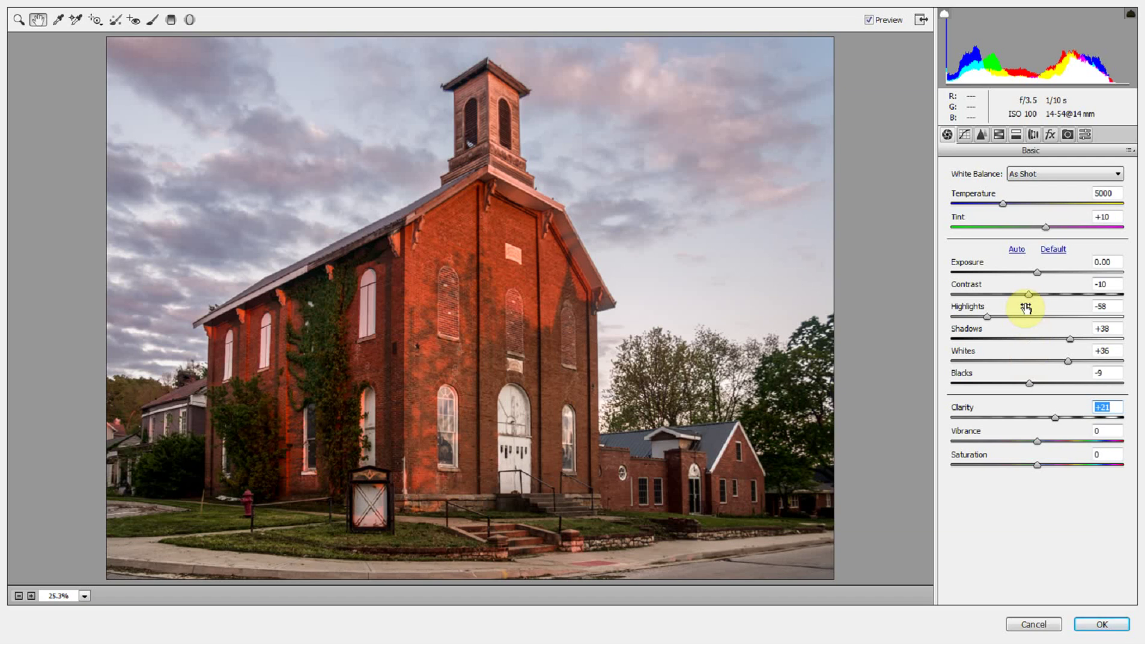
Add a graduated filter with only Temperature +25, running straight down from the image's upper edge to the middle of the church
left_click(170, 19)
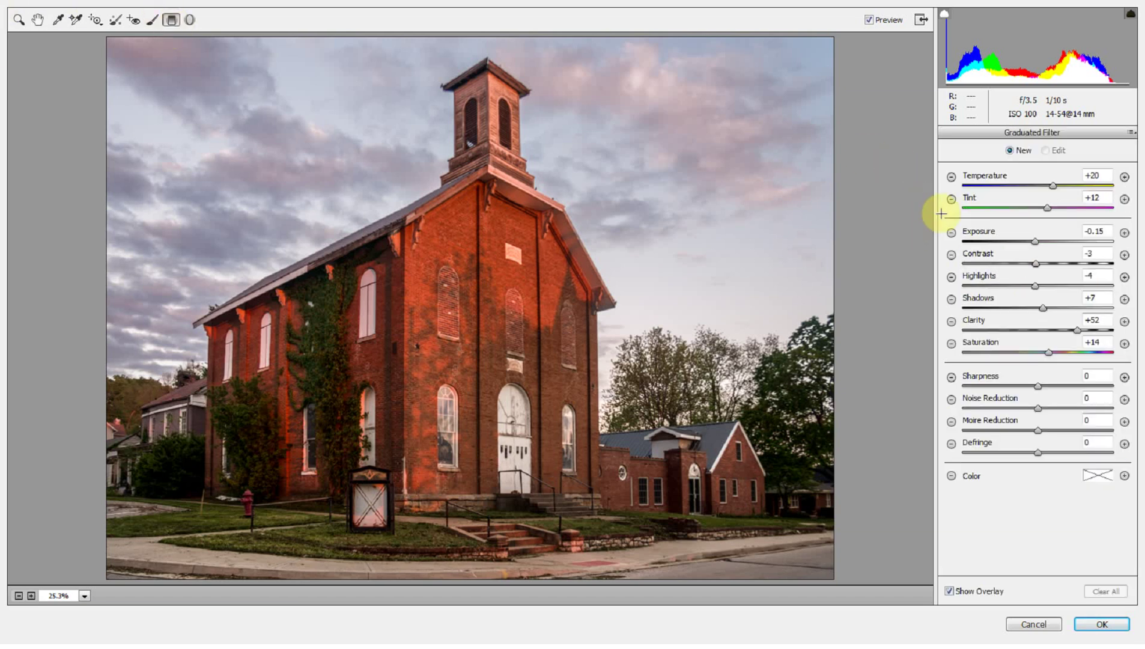
left_click(1123, 177)
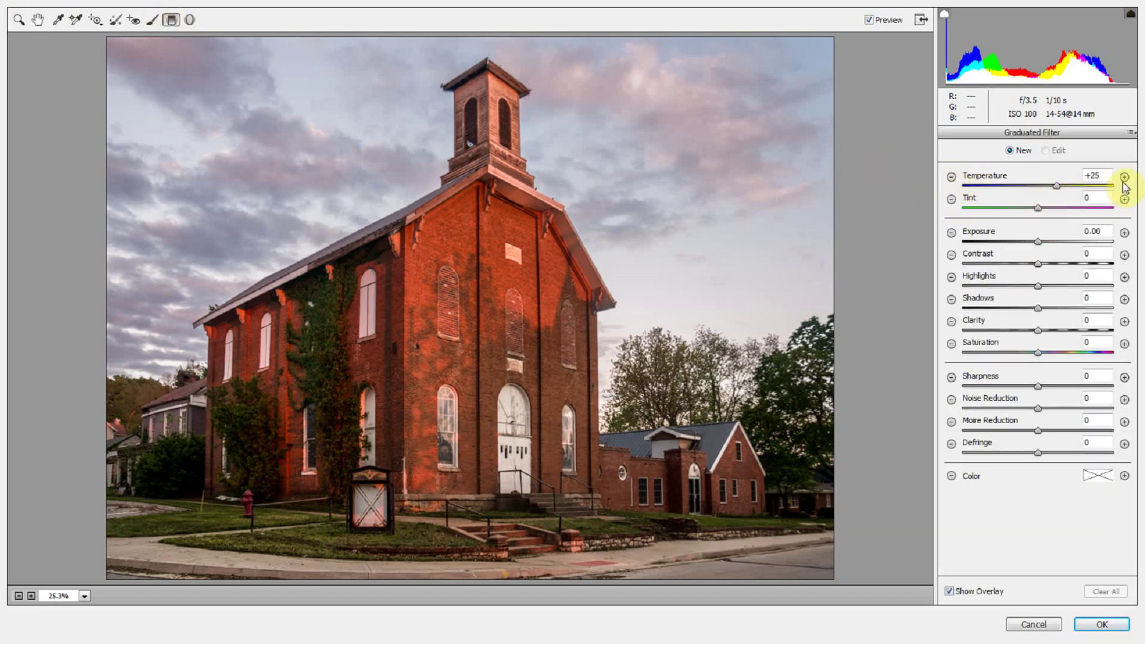
left_click_drag(578, 34, 588, 353)
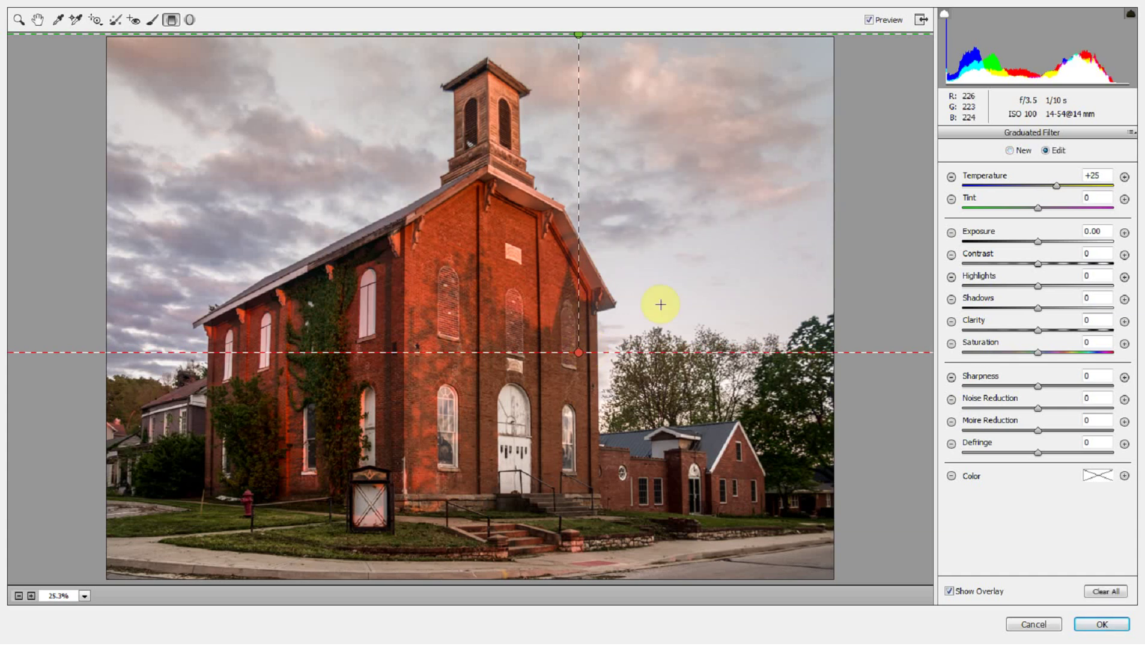
left_click(859, 406)
left_click(864, 397)
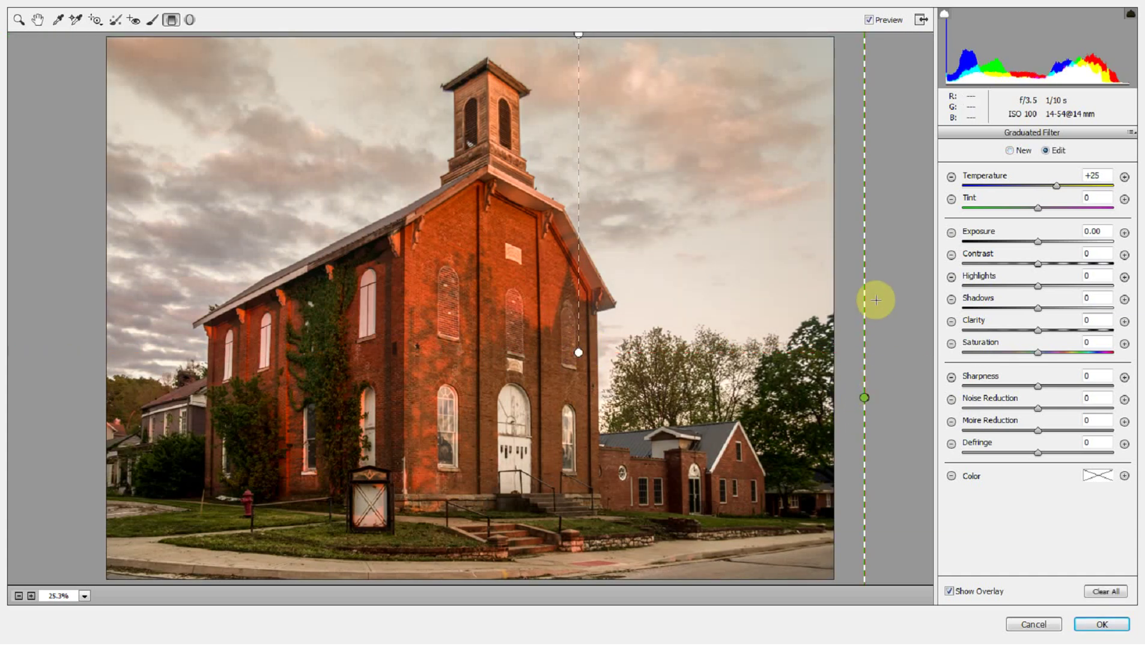
key("ctrl+z")
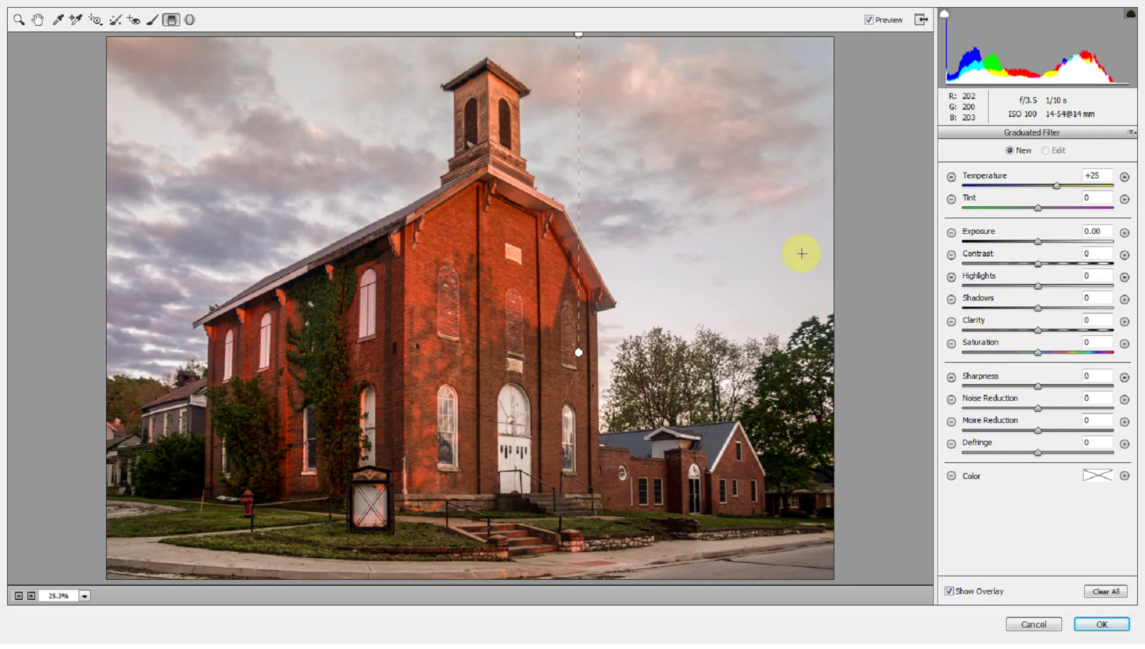
Reselect the sky brush adjustment and set its Temperature to +22 and Saturation to +50, comparing the preview on and off
left_click(870, 21)
left_click(870, 21)
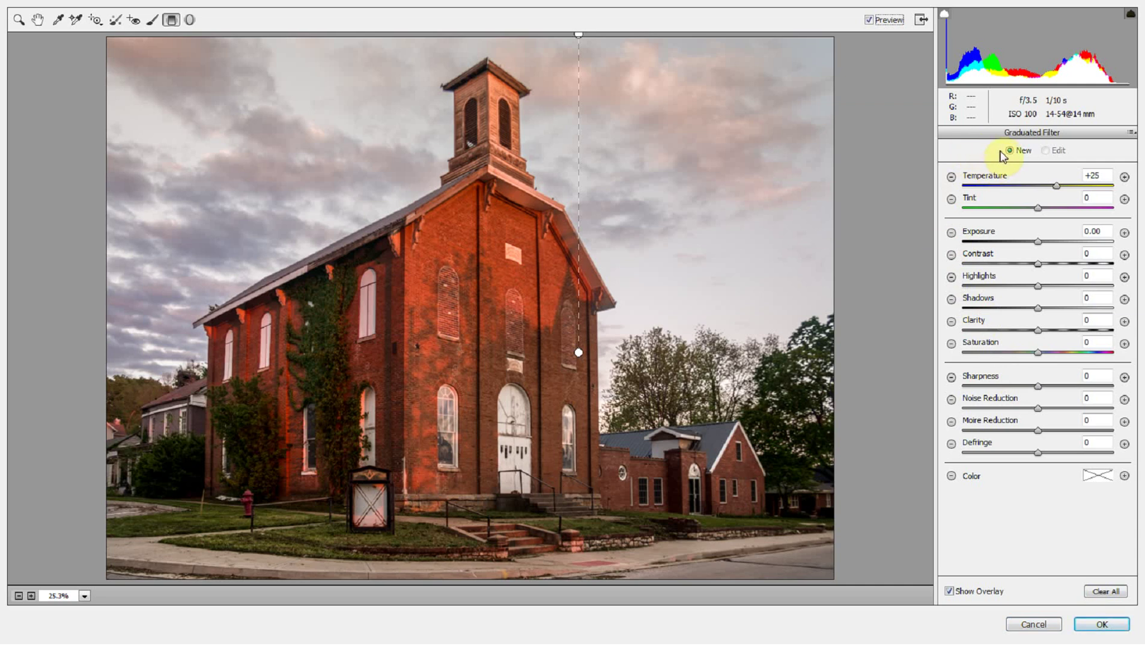
left_click(152, 20)
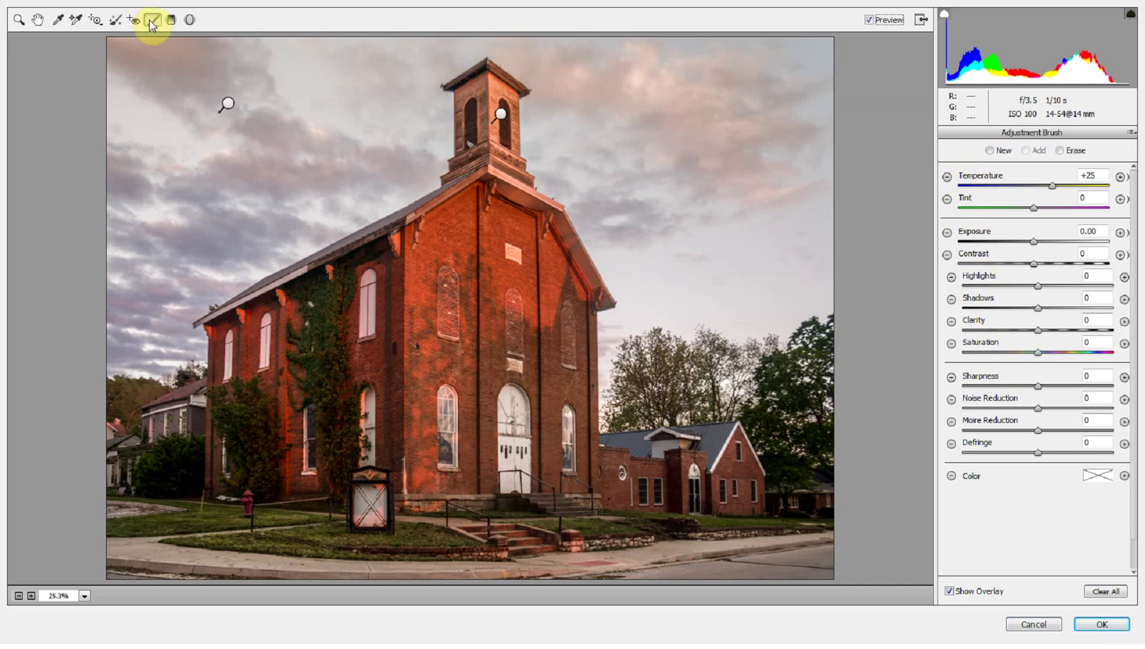
left_click(227, 104)
mouse_move(1050, 190)
left_mouse_down()
mouse_move(1033, 191)
mouse_move(1050, 191)
left_mouse_up()
left_click_drag(1058, 352, 1126, 358)
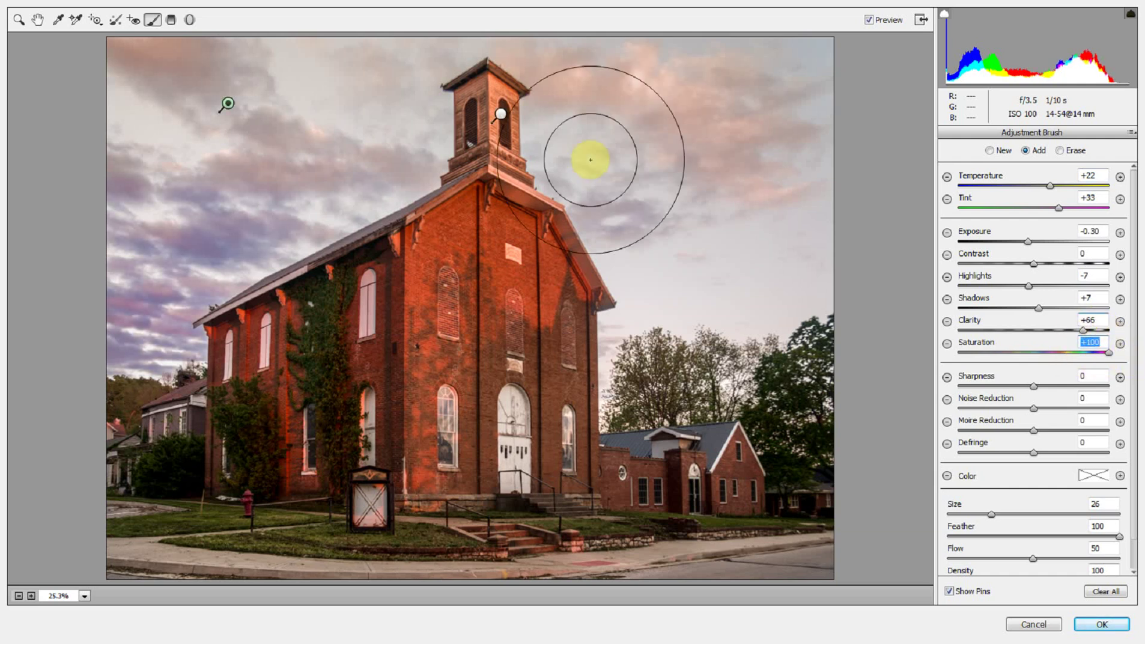
left_click_drag(1110, 358, 1075, 360)
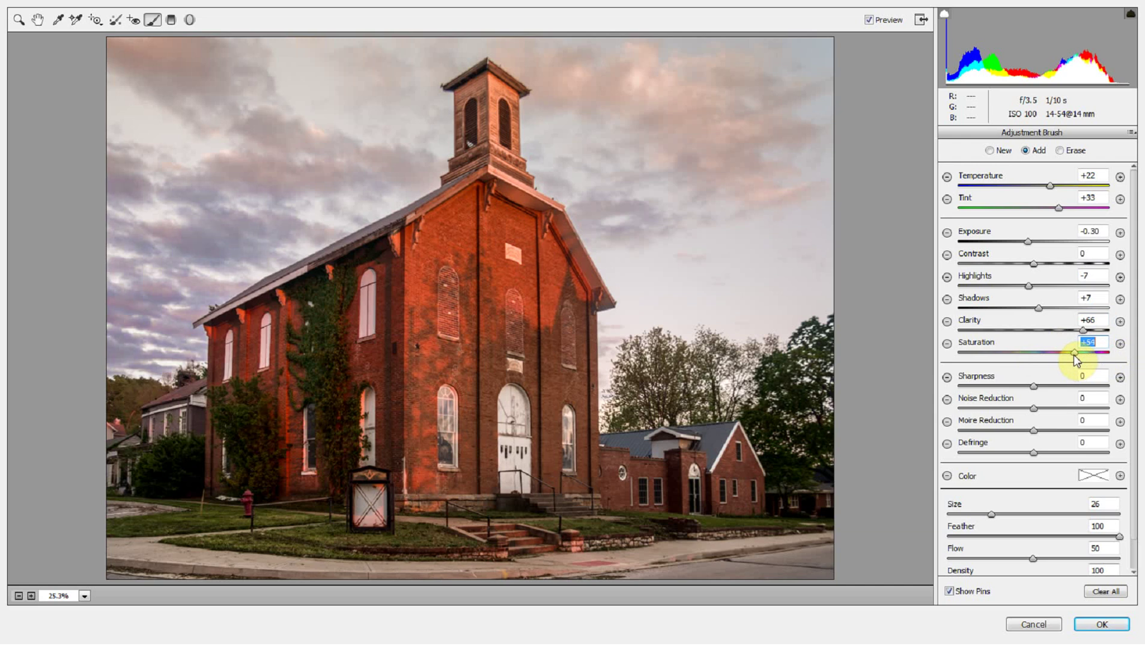
left_click(871, 22)
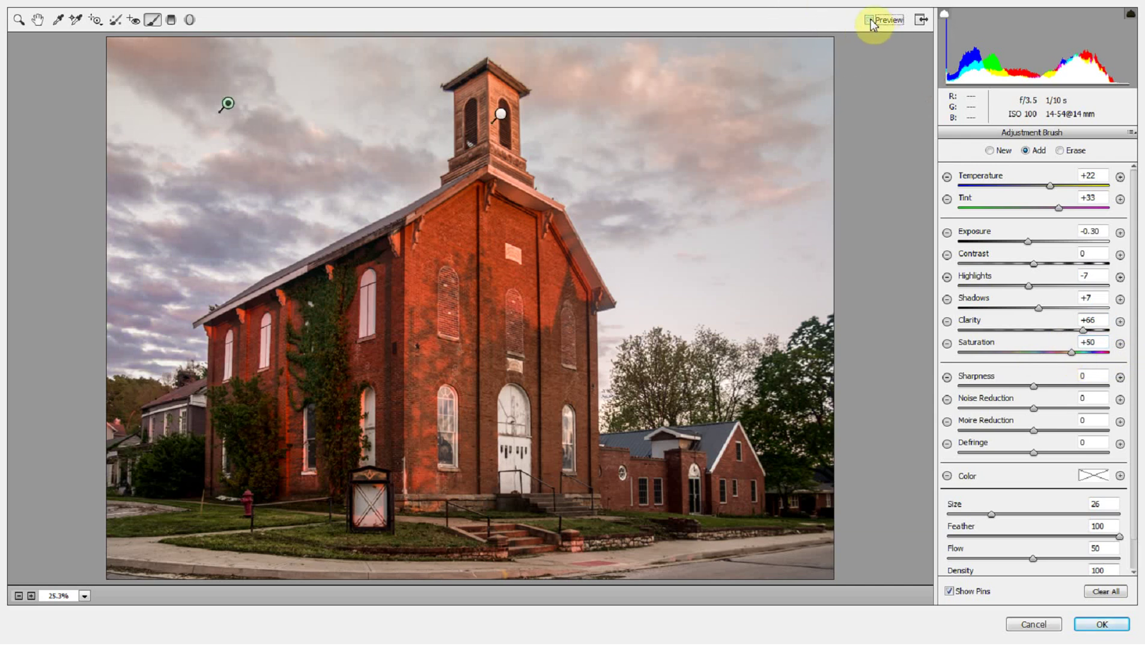
left_click(871, 21)
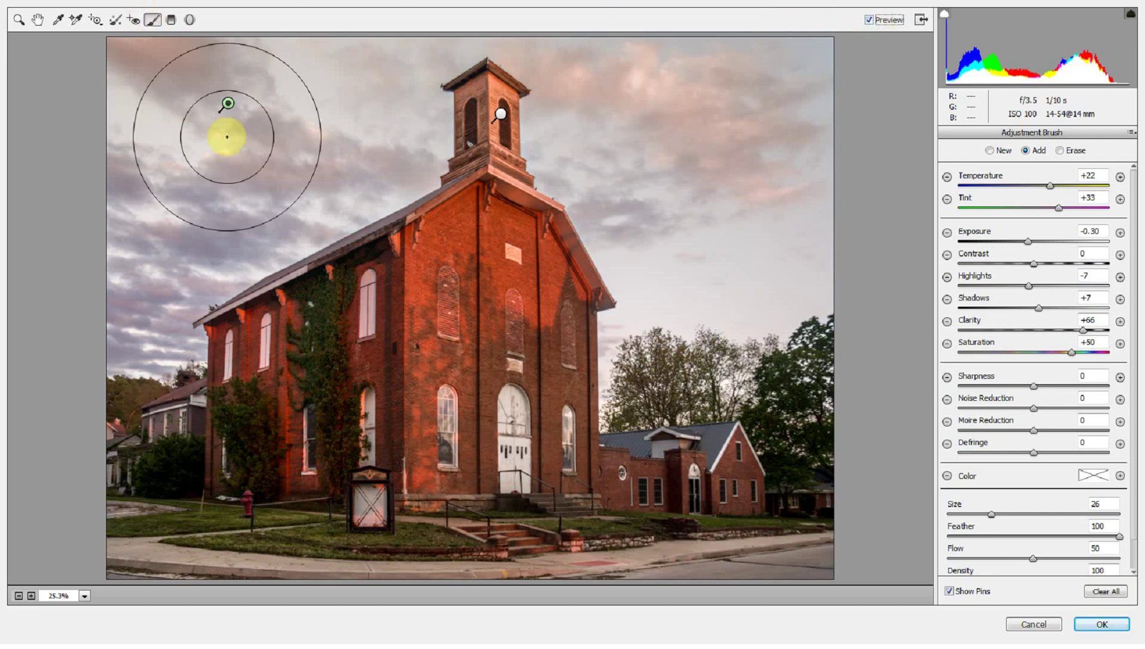
left_click(872, 20)
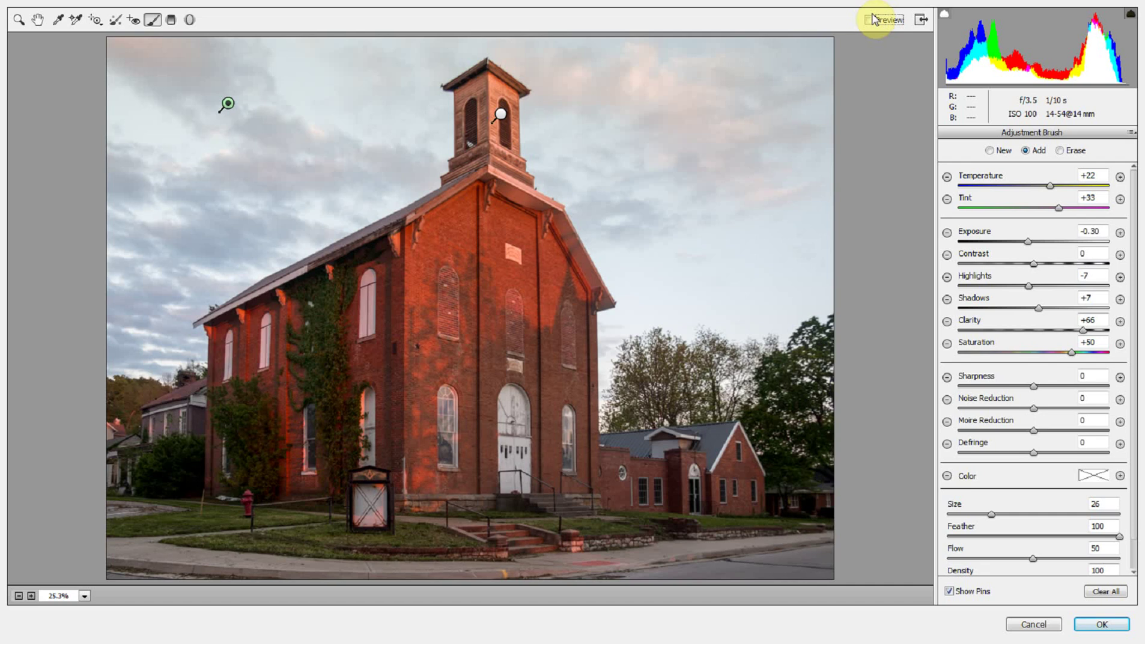
left_click(869, 19)
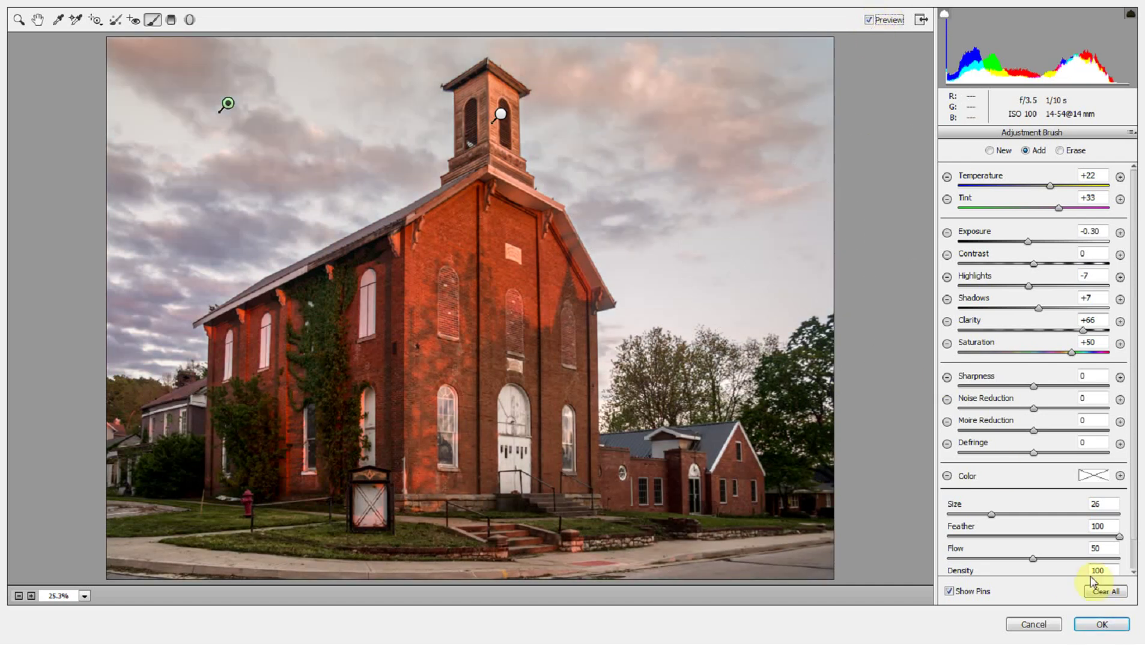
Apply the Camera Raw adjustments to the church smart object and check which adjustment layers are available in 32-bit mode
left_click(1090, 626)
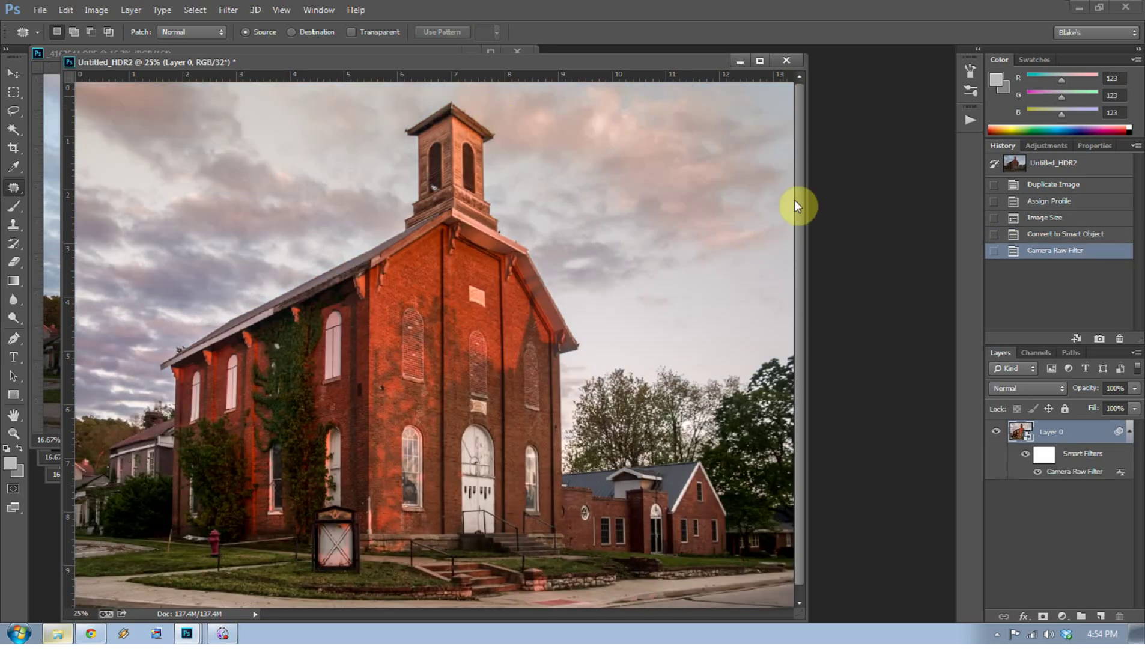
left_click(1062, 615)
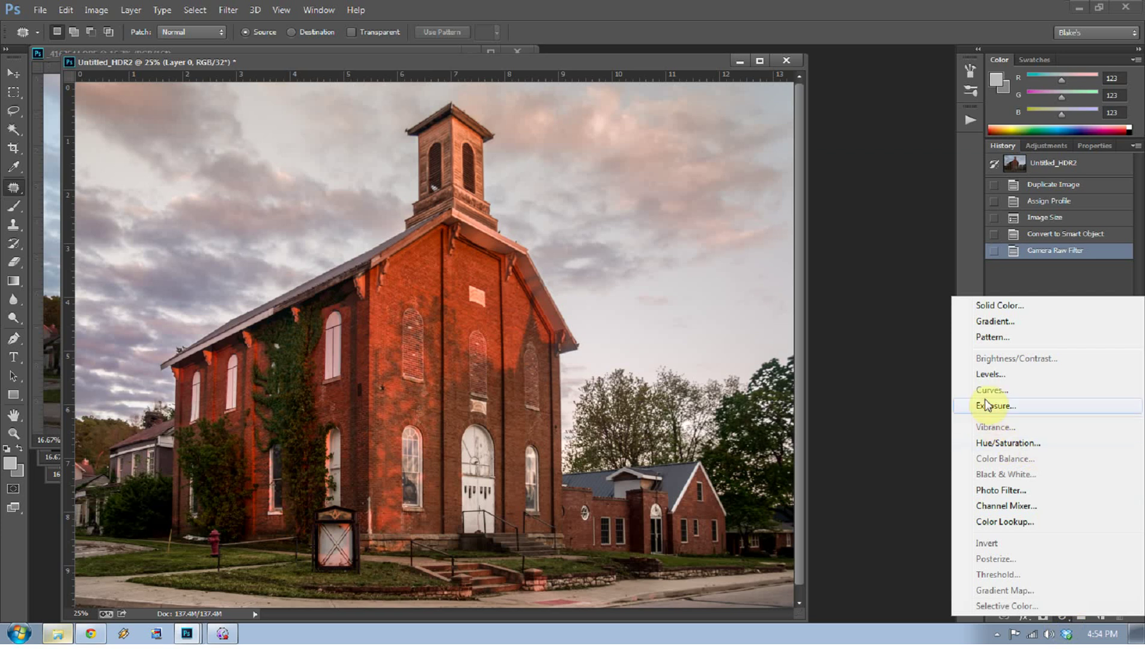
left_click(920, 375)
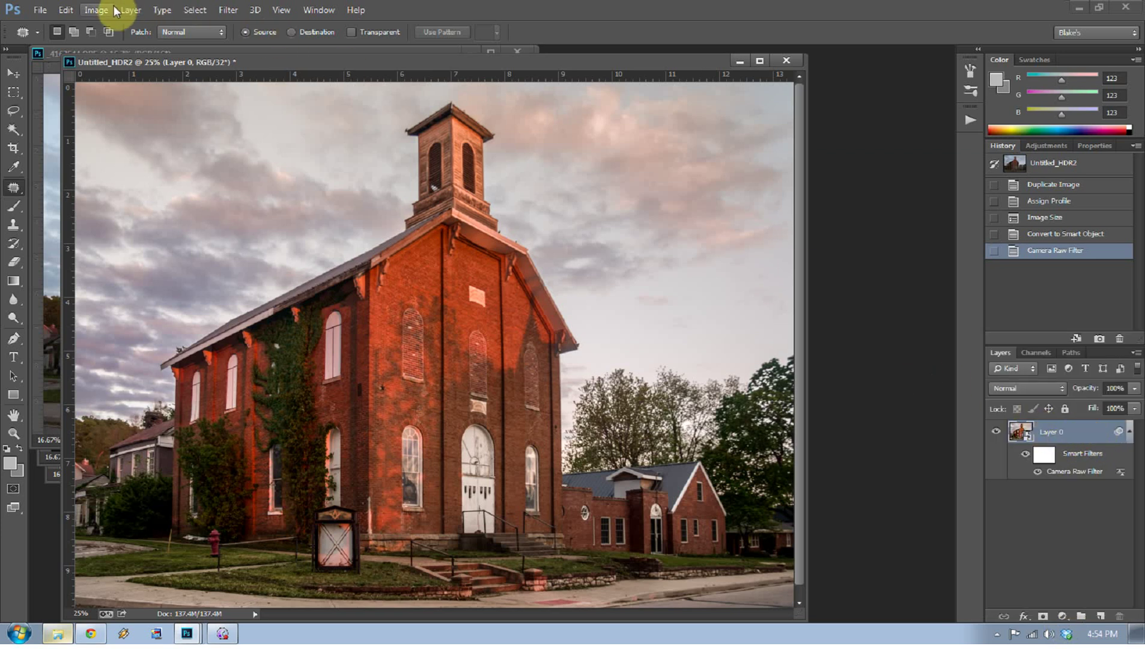
Convert the document to 16 Bits/Channel, accepting the smart filter notice and merging the layers before the depth change
left_click(96, 11)
mouse_move(114, 27)
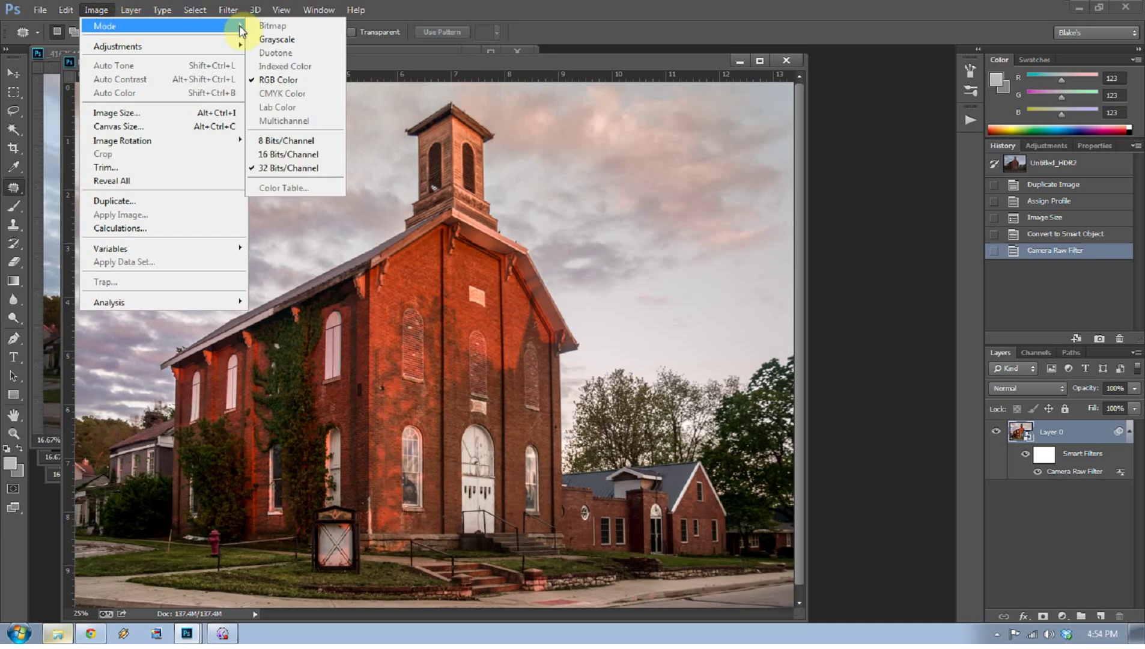
left_click(305, 156)
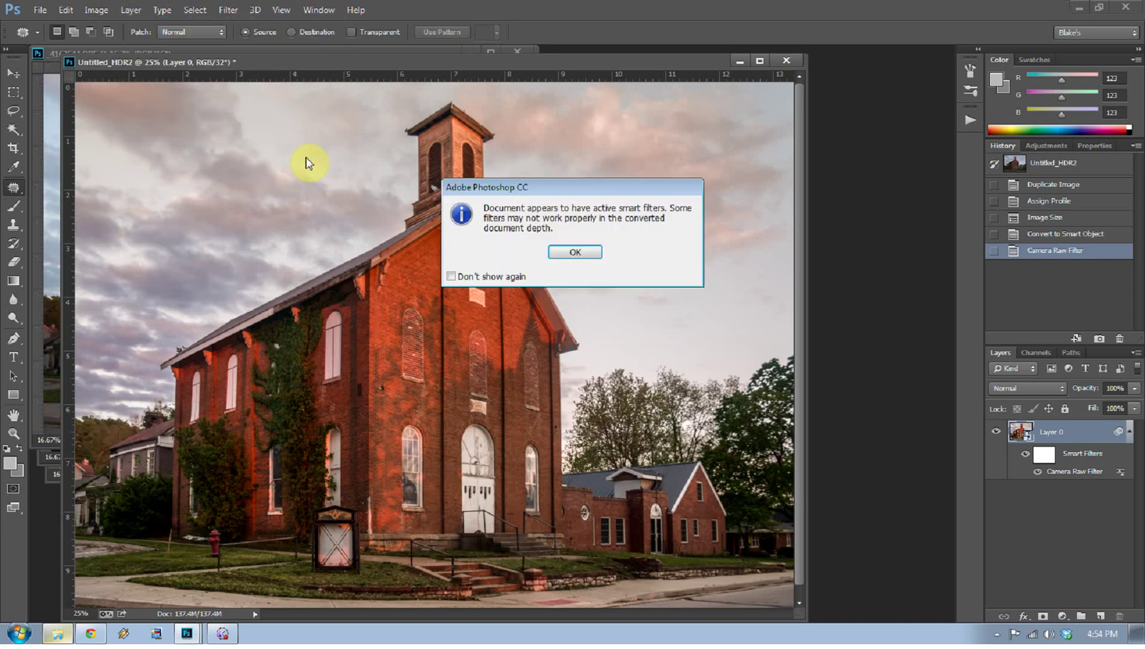
left_click(577, 255)
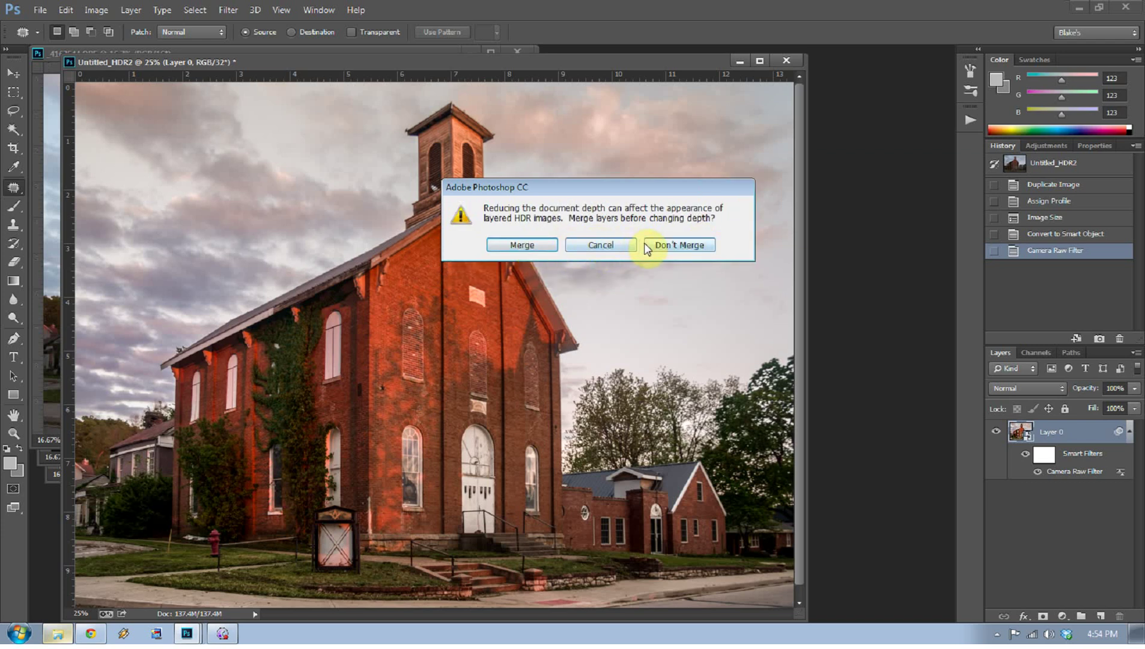
left_click(537, 244)
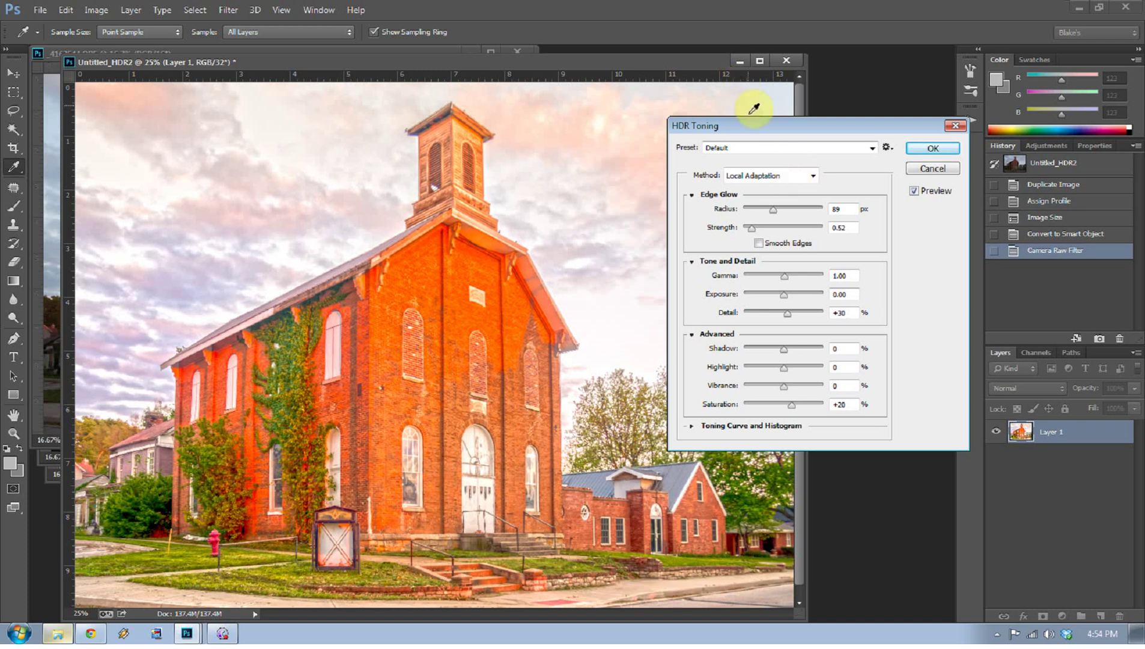
Compare the Local Adaptation and Exposure and Gamma toning methods, and apply Exposure and Gamma with Exposure 0.00 and Gamma 1.00
left_click(816, 174)
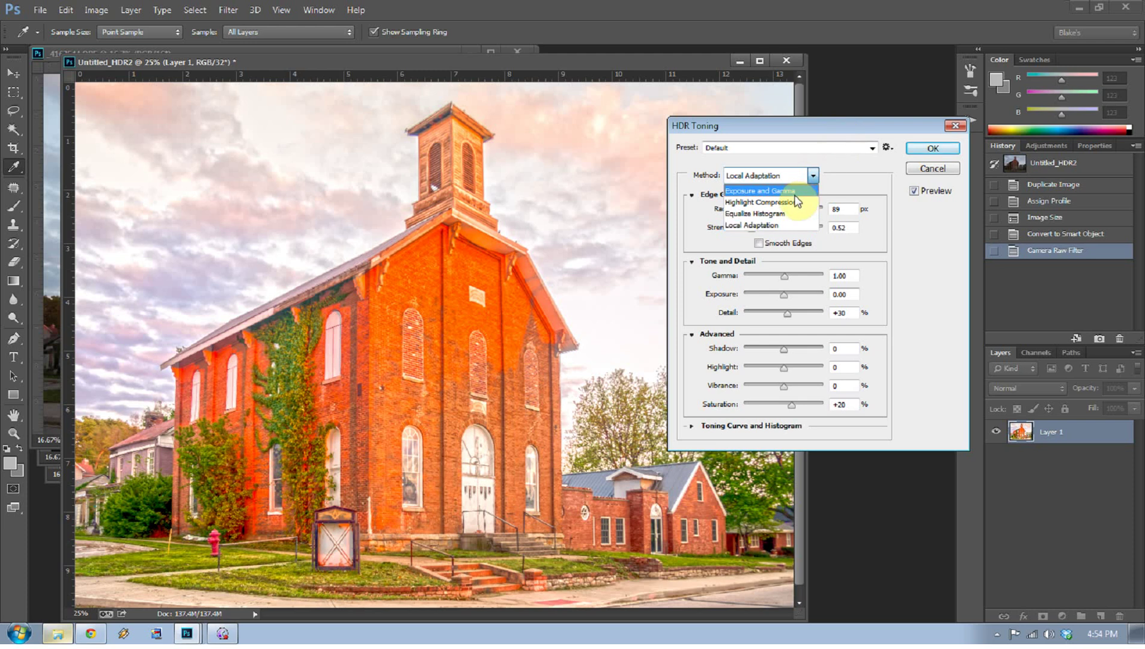
left_click(790, 191)
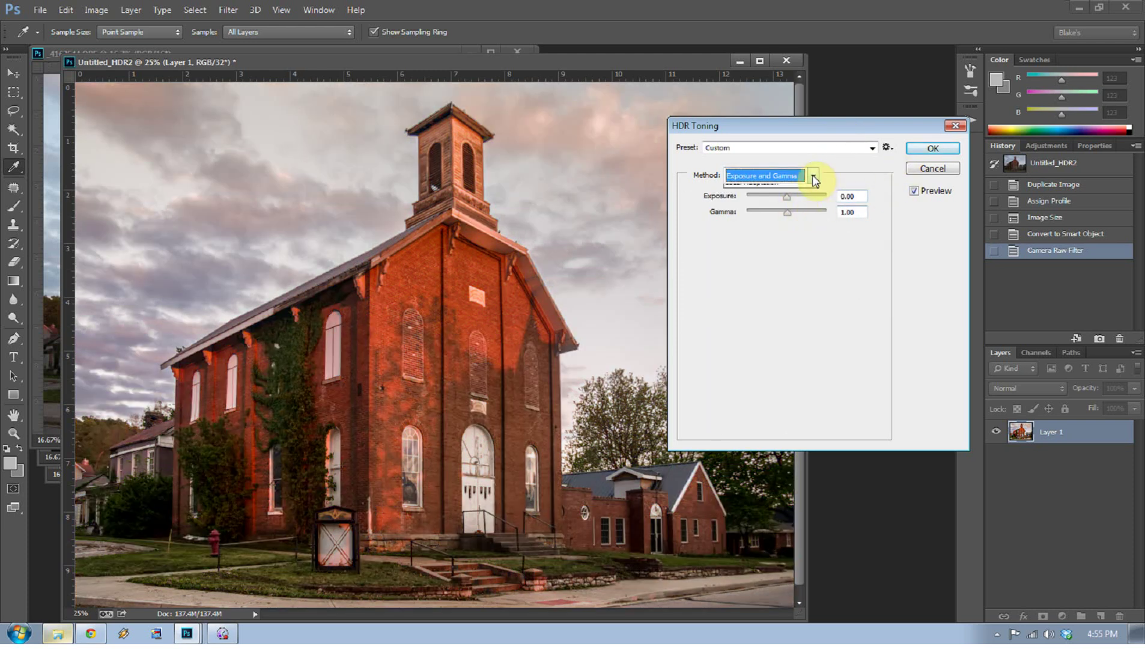
left_click(813, 176)
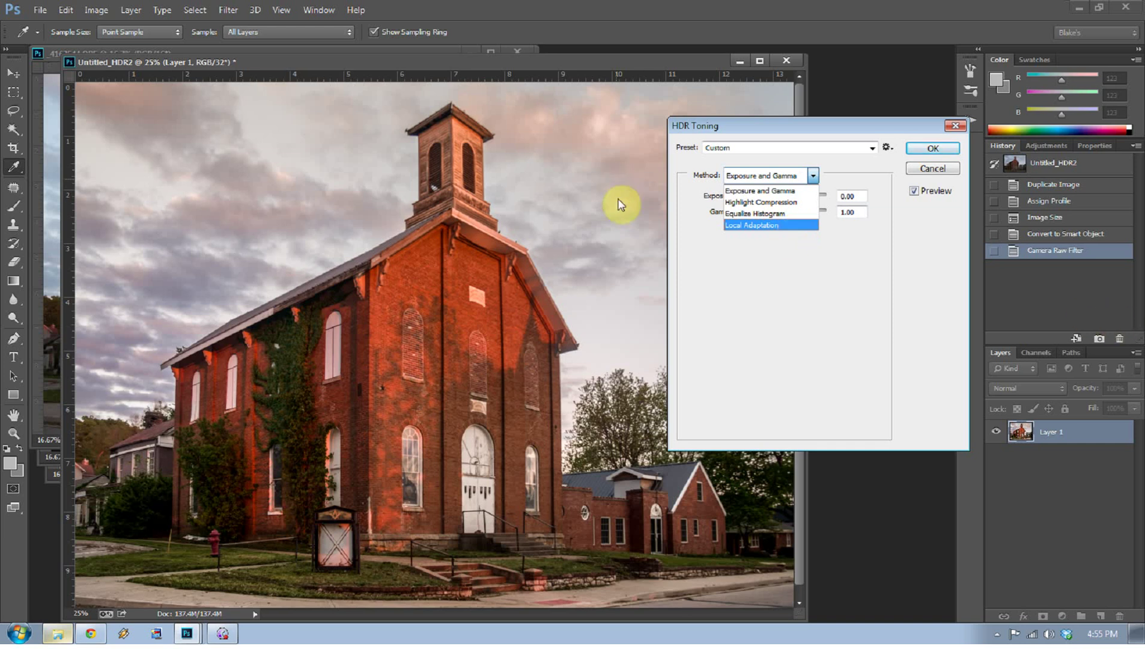
left_click(756, 224)
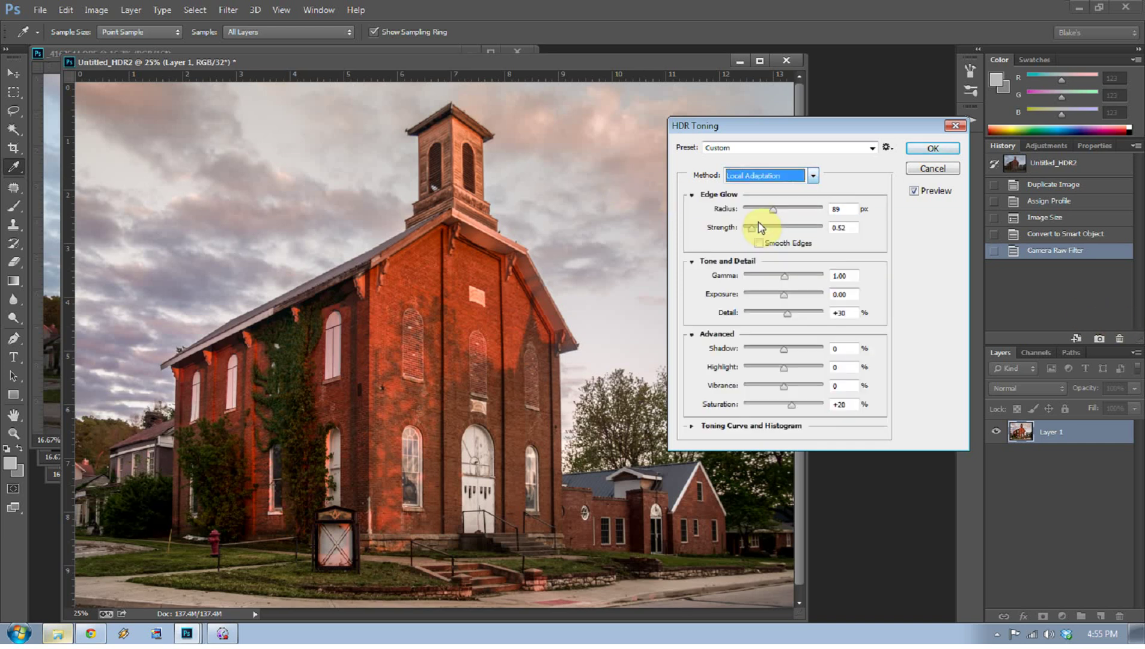
left_click(812, 176)
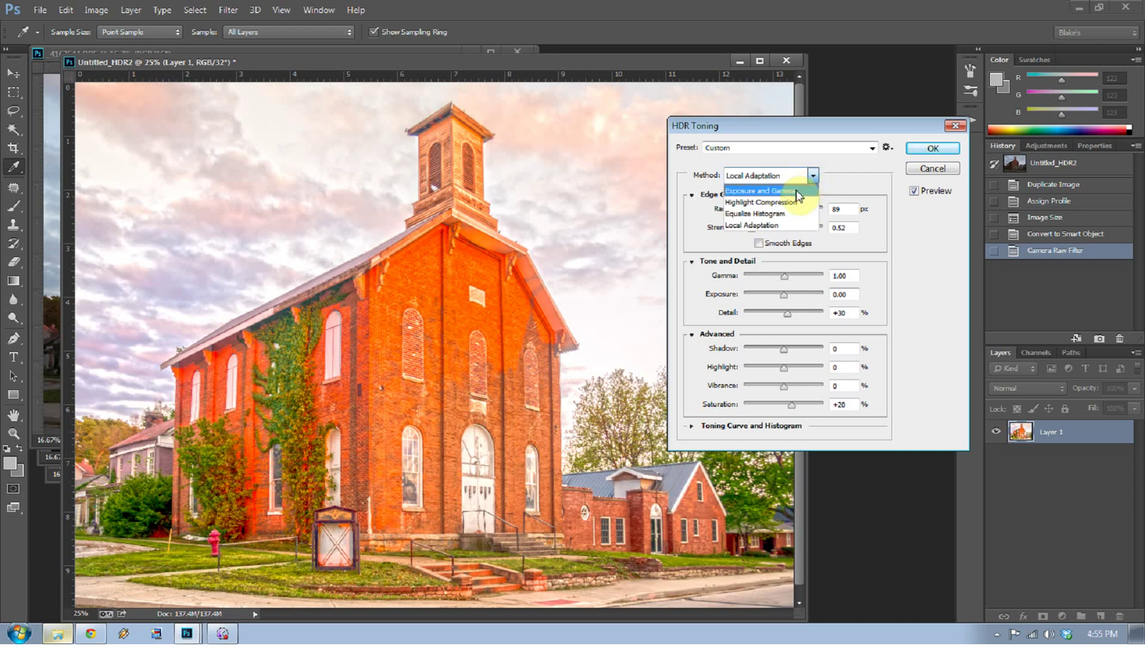
left_click(798, 190)
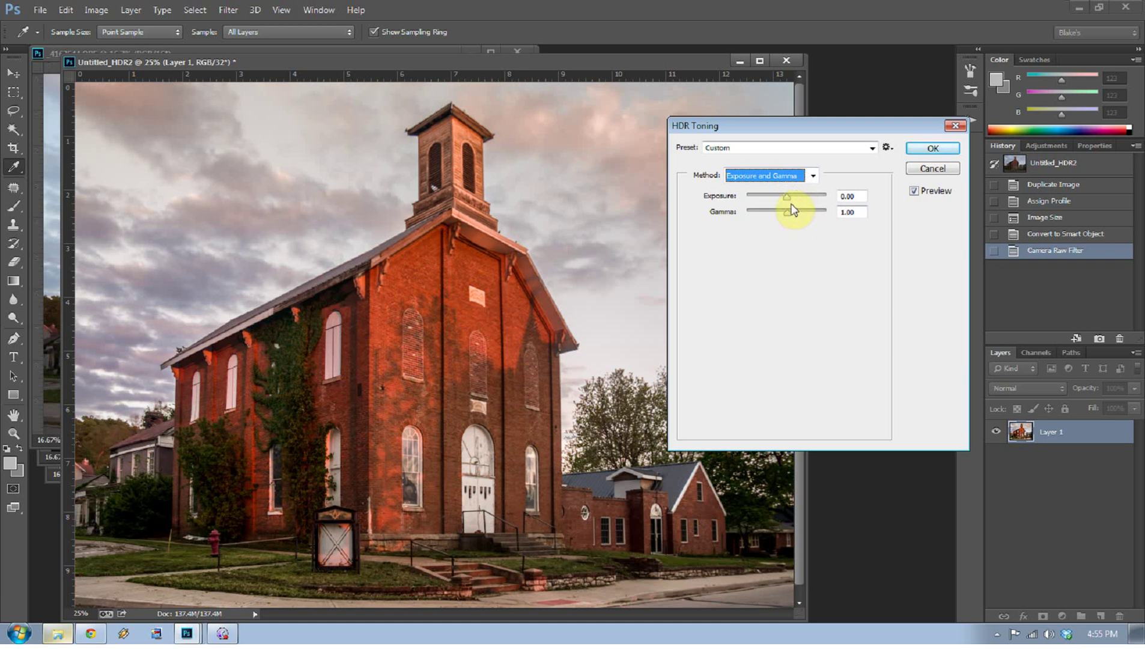
left_click(940, 149)
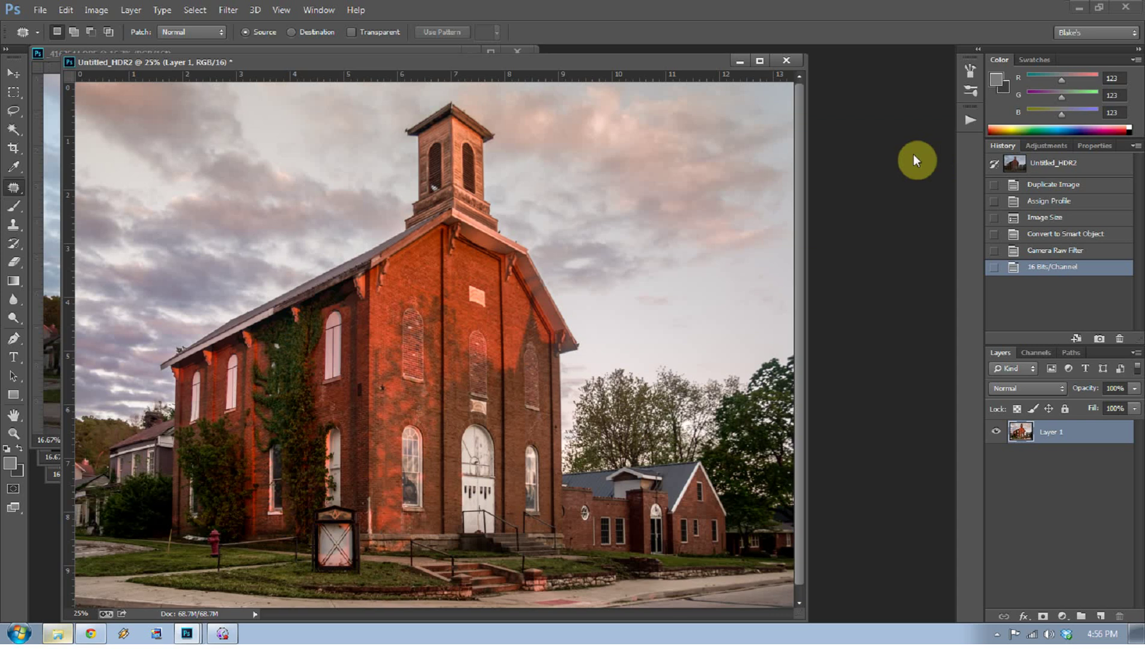
Add a Curves adjustment layer with a slight S-curve from one shadow and one highlight point, comparing the image with and without it
left_click(1067, 615)
left_click(1005, 387)
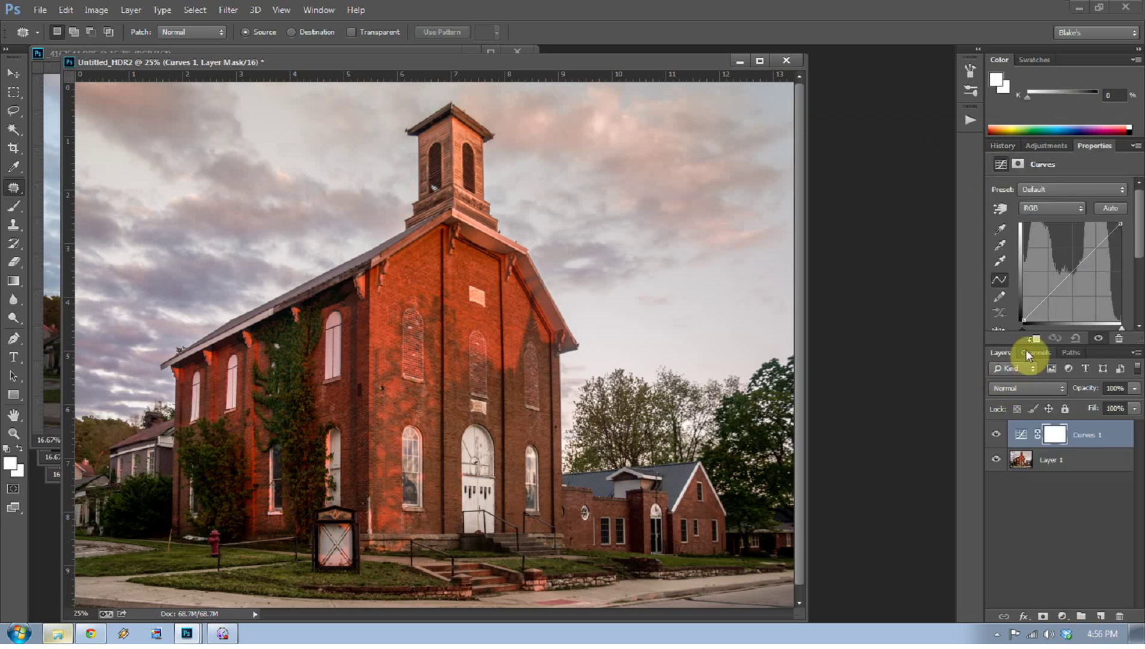
left_click(1047, 295)
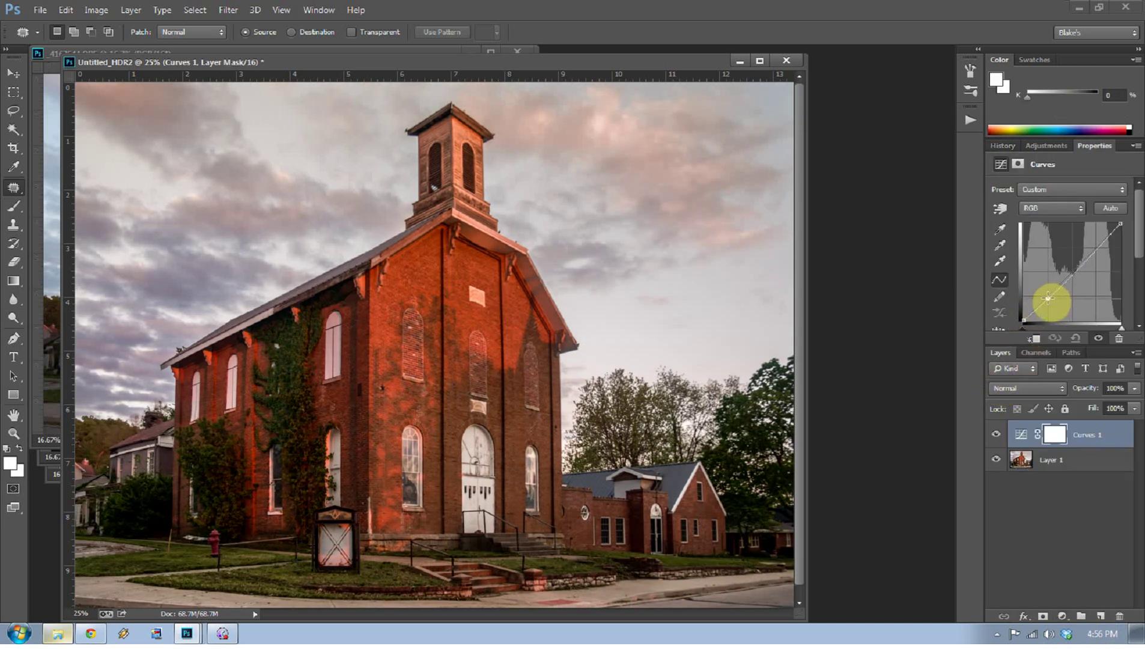
left_click(1094, 250)
left_click_drag(1094, 250, 1096, 247)
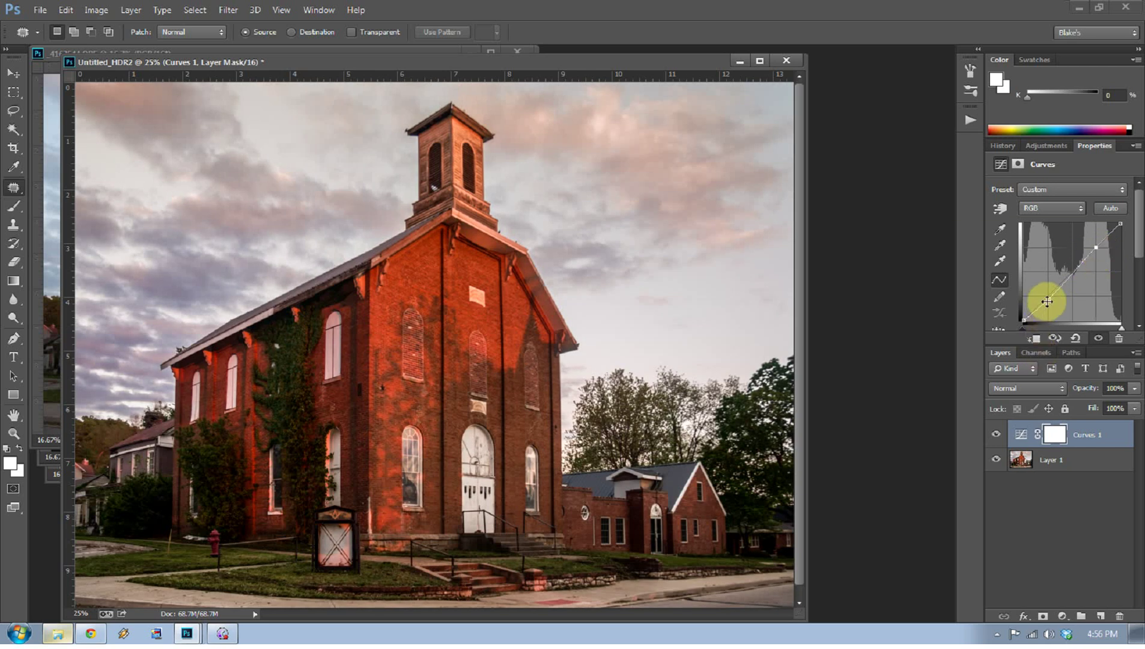
left_click(997, 433)
left_click(997, 433)
left_click(997, 434)
left_click(997, 433)
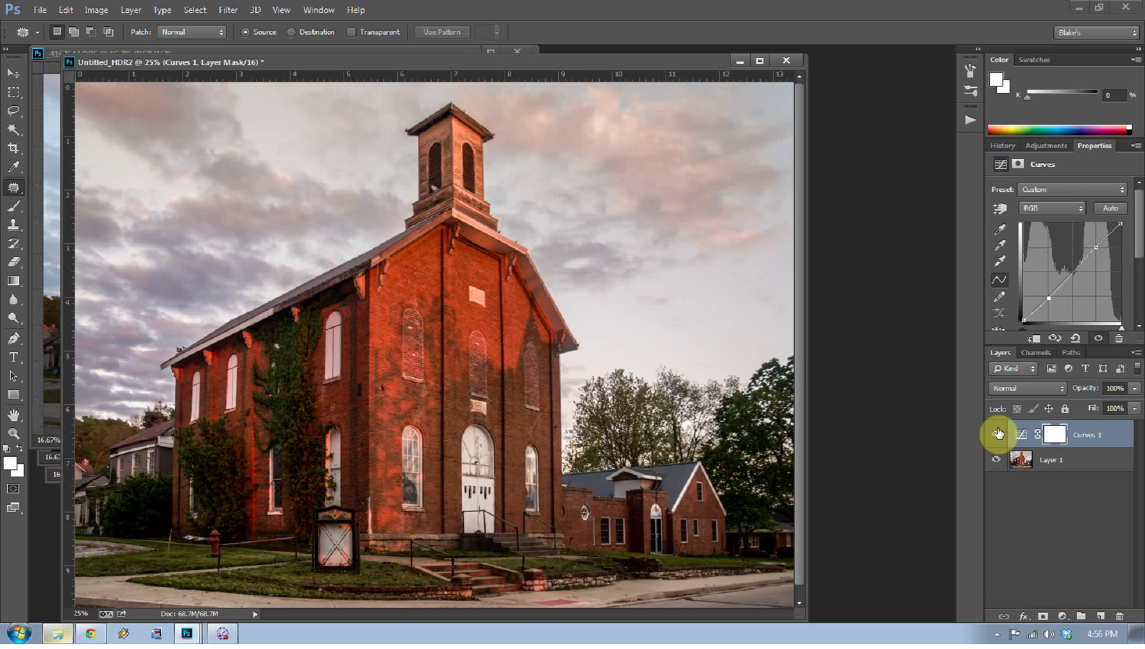
left_click(997, 434)
left_click(996, 434)
Select the Shadows of the merged church layer with Color Range and add a Curves adjustment layer masked to that selection
left_click(1046, 473)
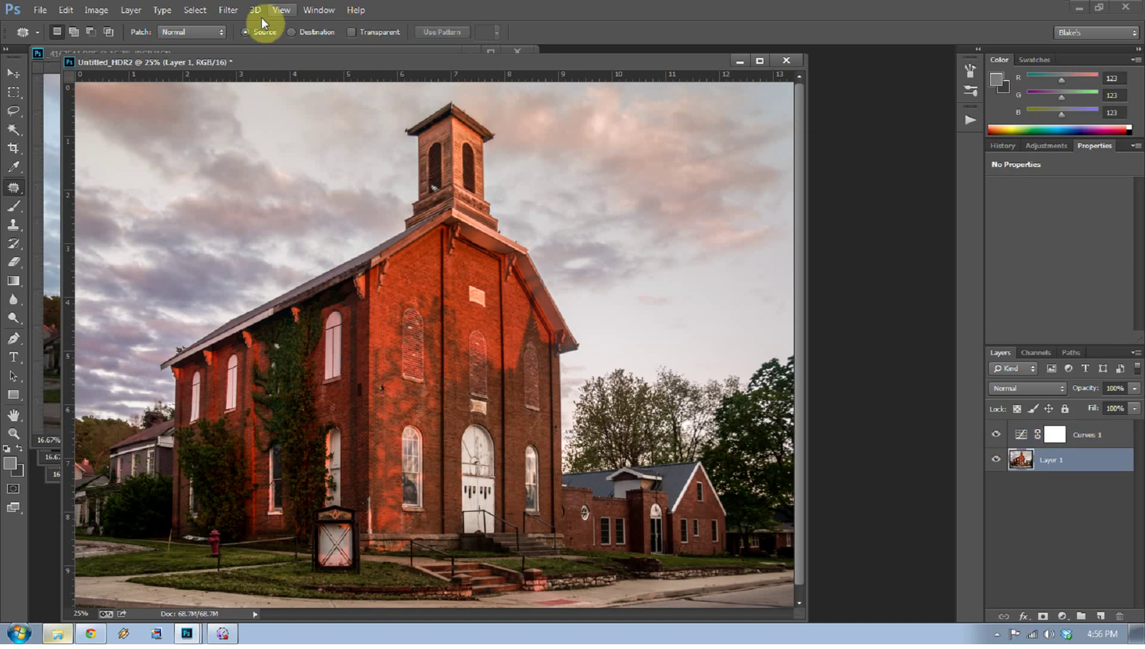
left_click(203, 11)
left_click(210, 146)
left_click(558, 143)
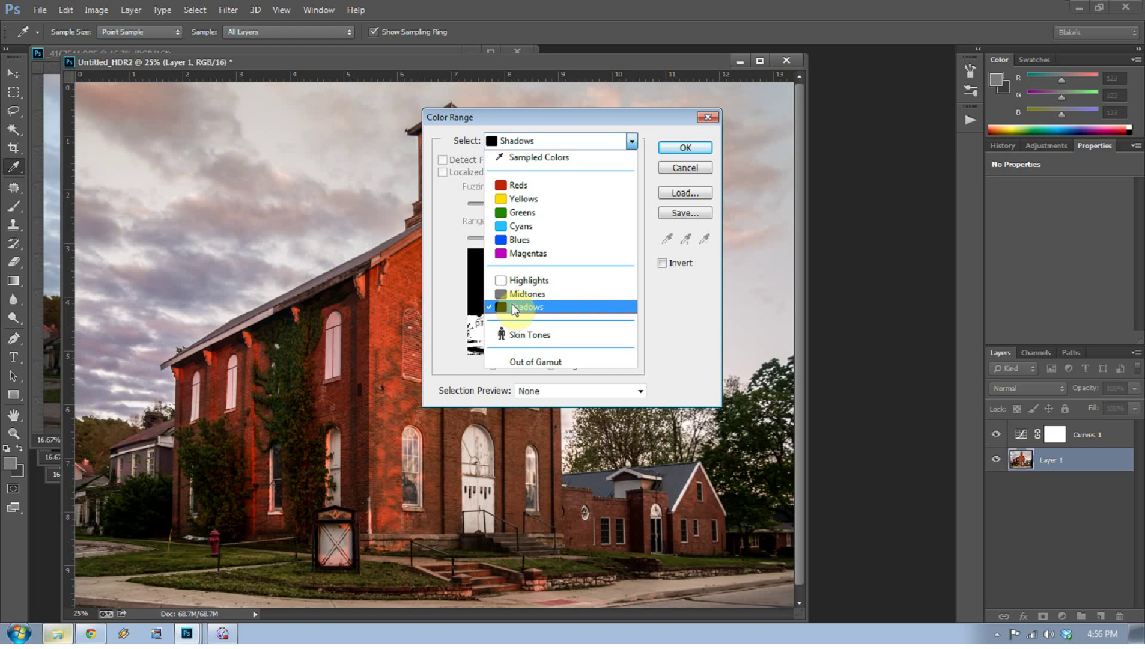
left_click(514, 308)
left_click(683, 149)
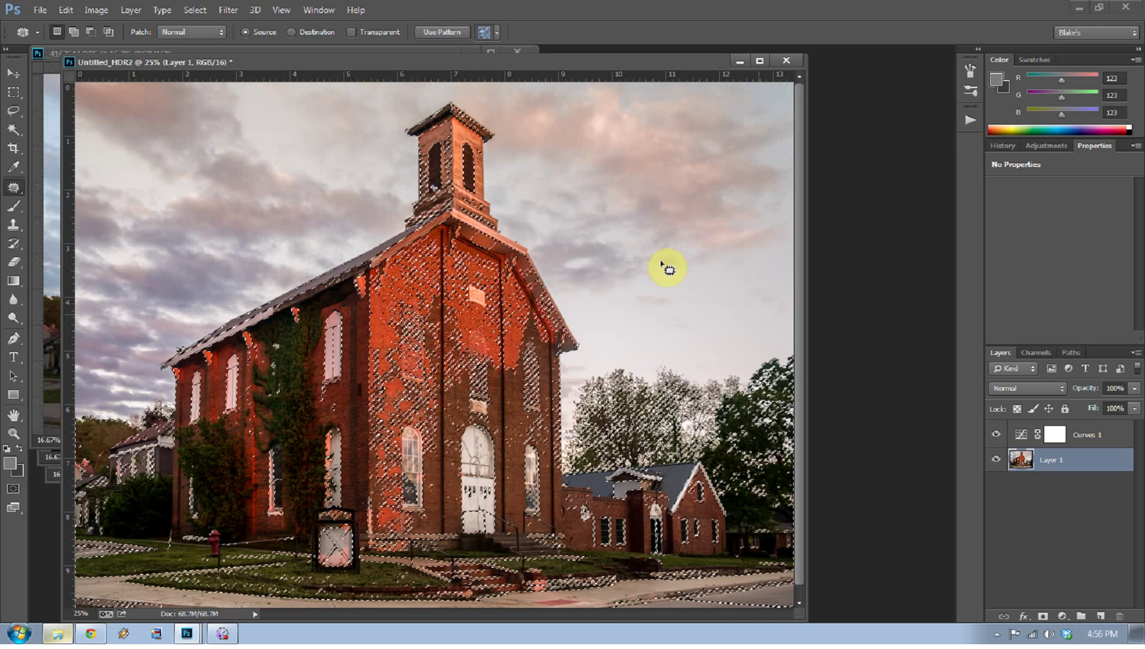
left_click(1061, 615)
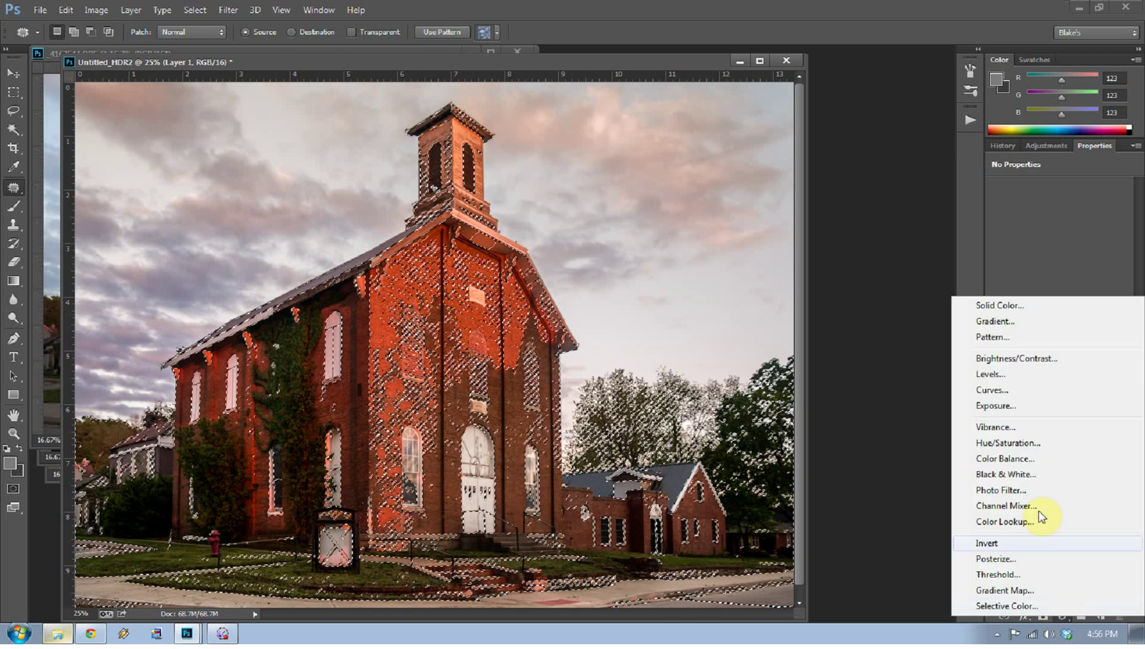
left_click(994, 390)
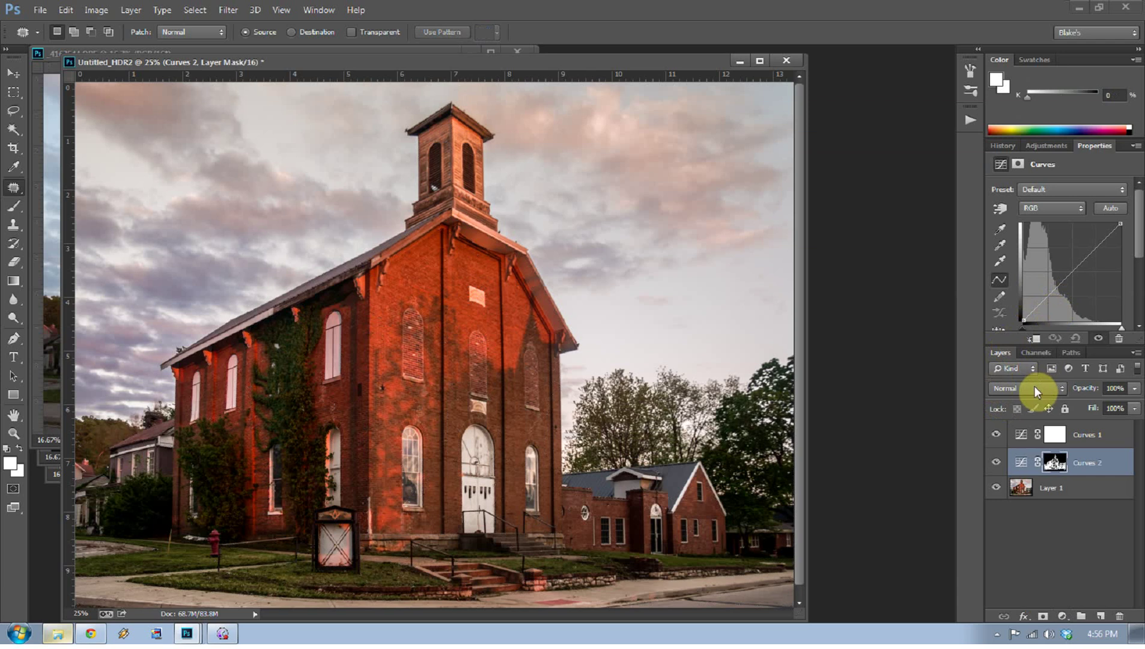
Set the shadow Curves layer to Soft Light blending and reduce its opacity to 21%
left_click(1035, 390)
left_click(1025, 208)
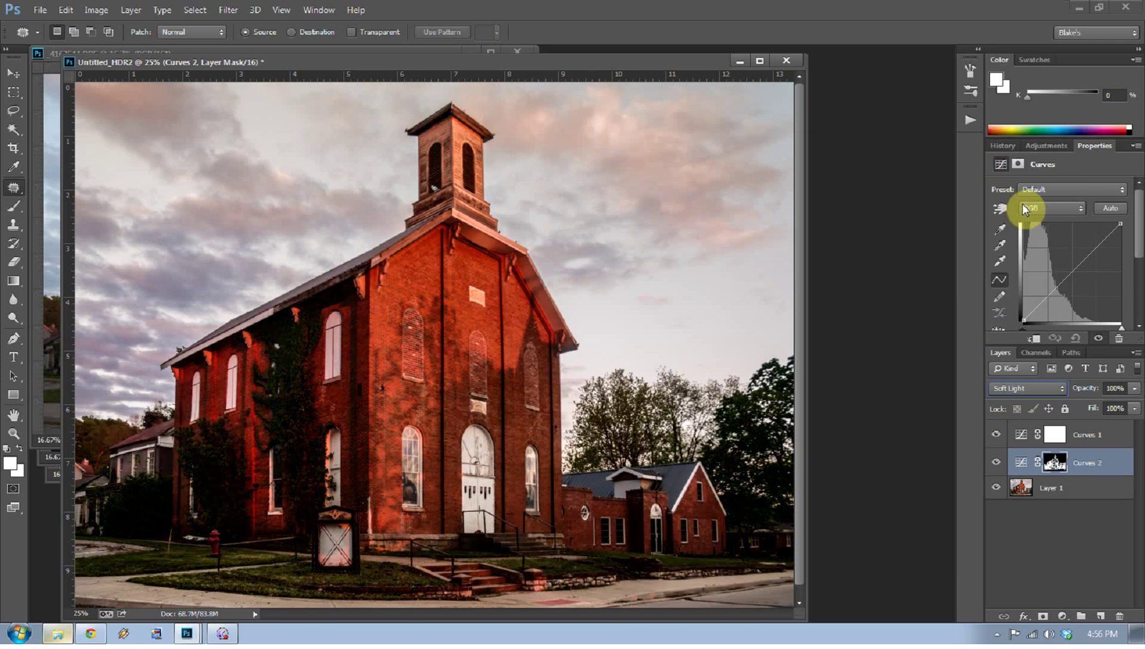
left_click(1133, 388)
left_click_drag(1132, 402, 1095, 407)
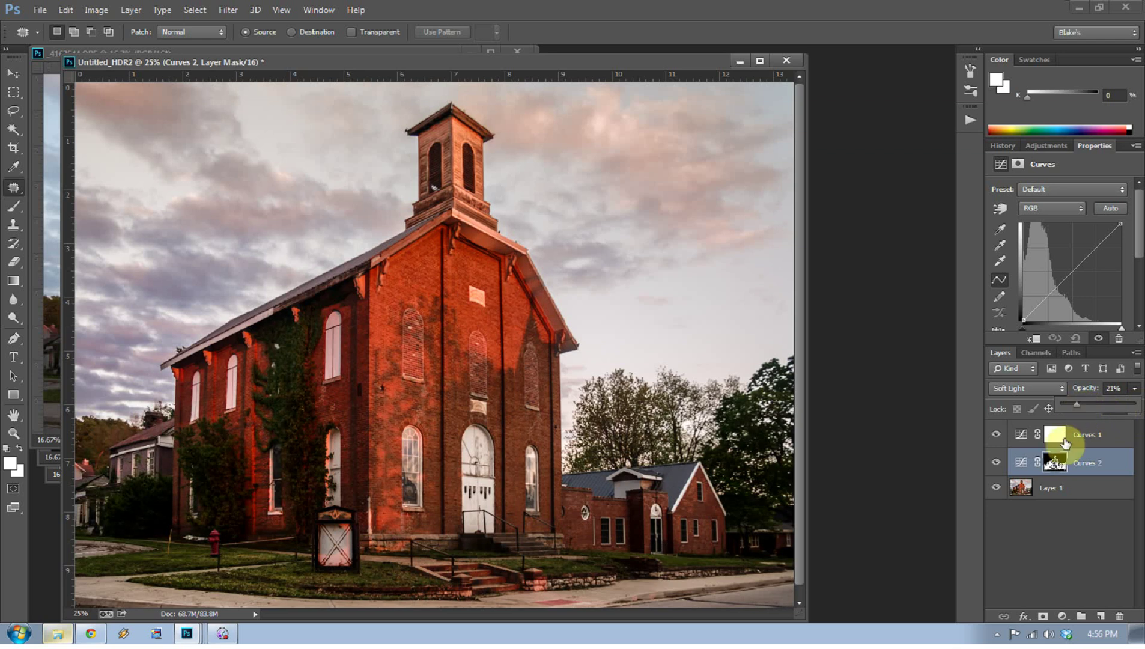
Show the shadow Curves layer's mask enlarged at the gable, feather it by 3.6 px, and switch between mask and image to compare
left_click(1058, 465)
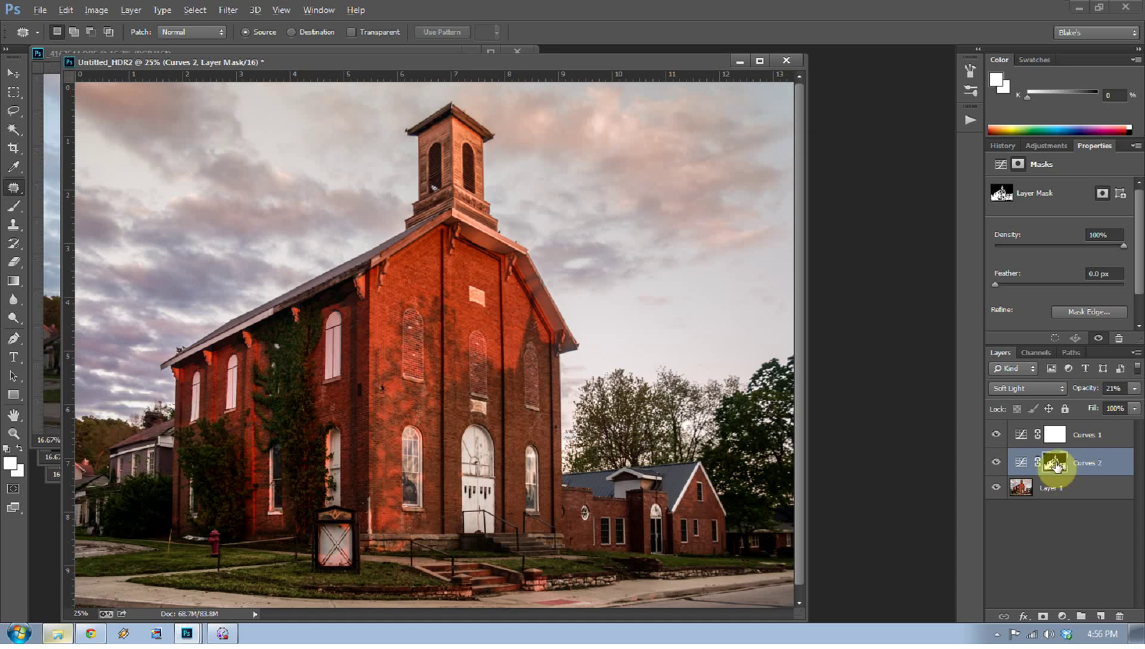
left_click(1057, 467, "alt")
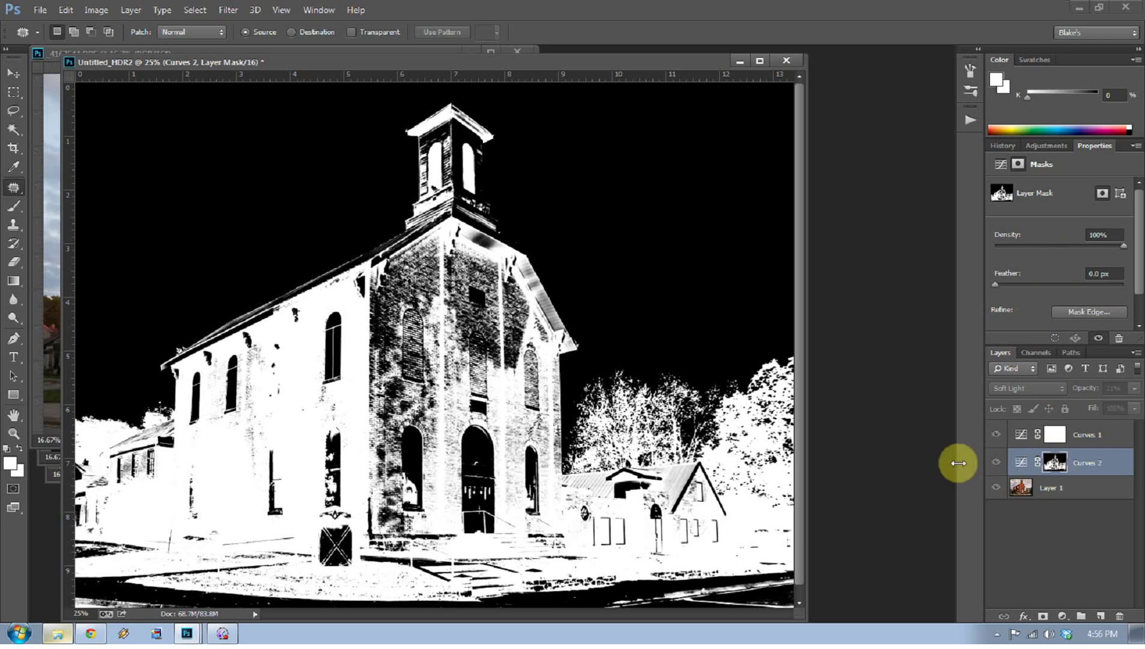
left_click_drag(501, 297, 567, 383)
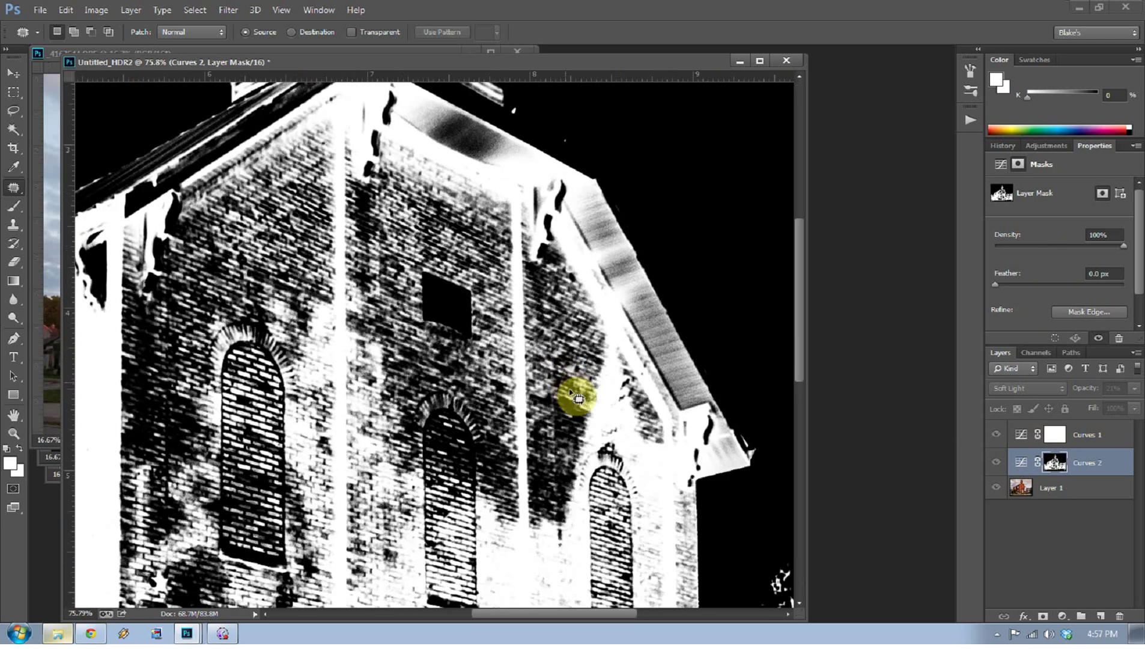
left_click(997, 286)
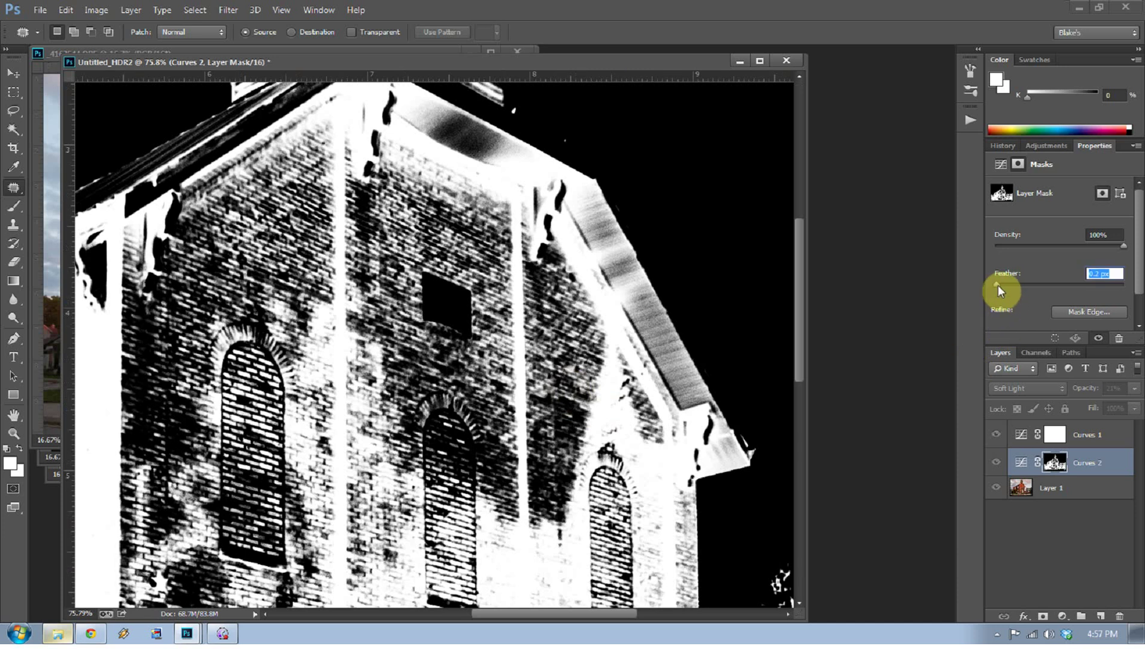
left_click_drag(1020, 288, 1017, 286)
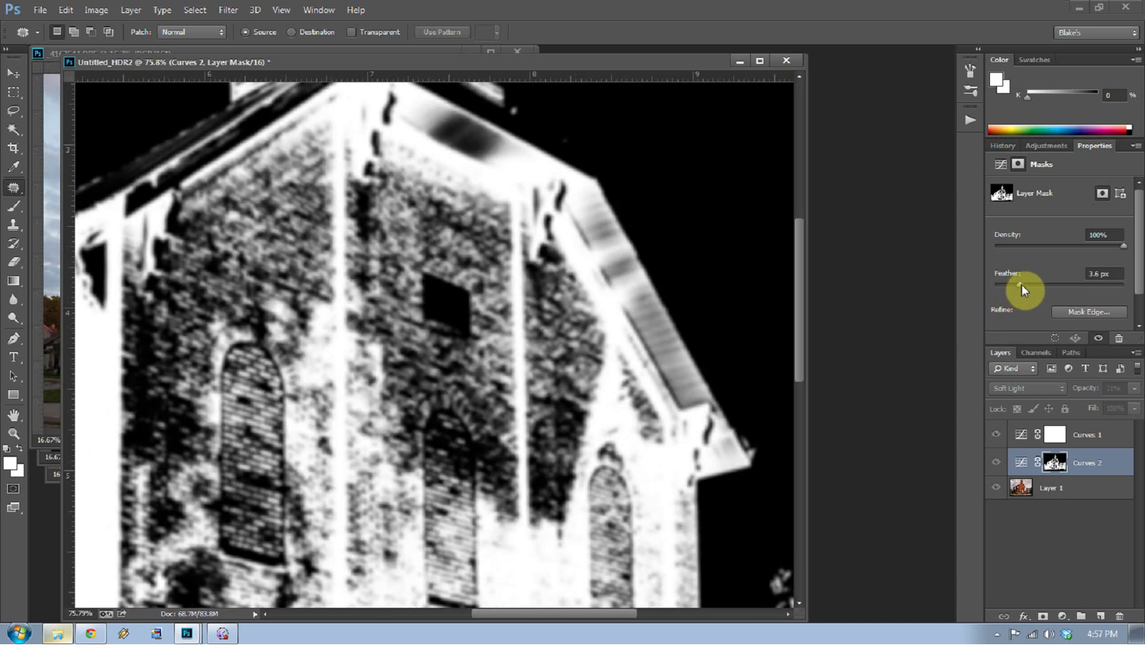
left_click(1050, 466, "alt")
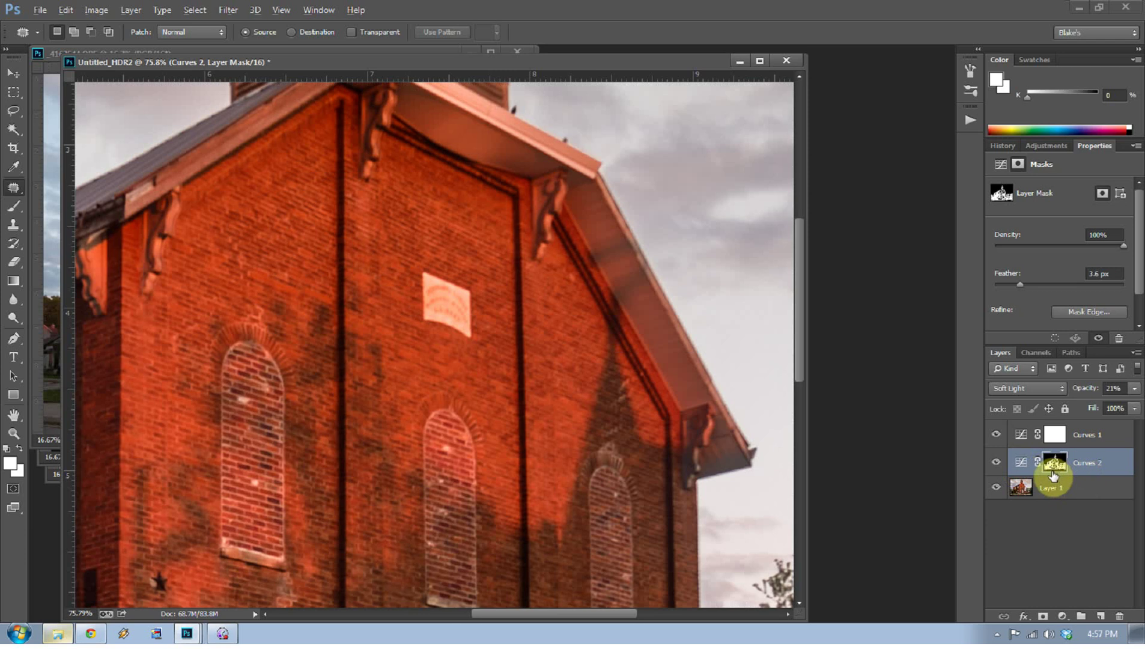
left_click(1052, 474, "alt")
left_click(1051, 474, "alt")
Fit the whole church in the window, compare the shadow Curves layer on and off, and lower its opacity to 18%
right_click(624, 361)
left_click(634, 369)
left_click(998, 463)
left_click(1000, 463)
left_click(1001, 464)
left_click(1000, 464)
left_click(1133, 389)
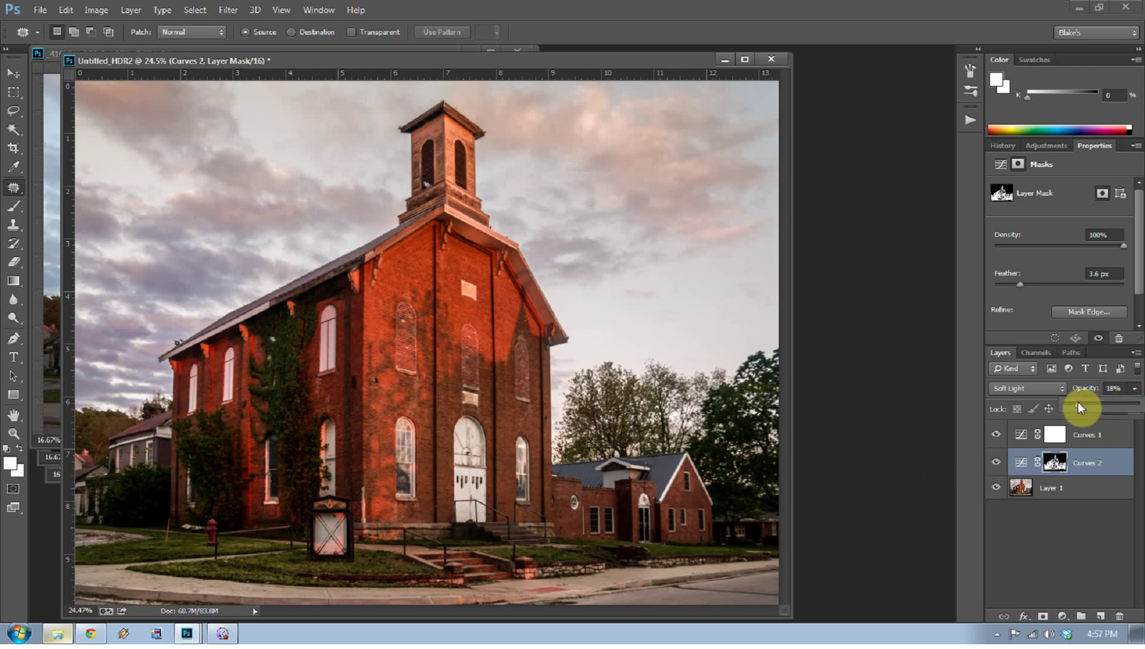
Select the Highlights of the merged church layer with Color Range and add a Curves adjustment layer masked to that selection
left_click(1029, 488)
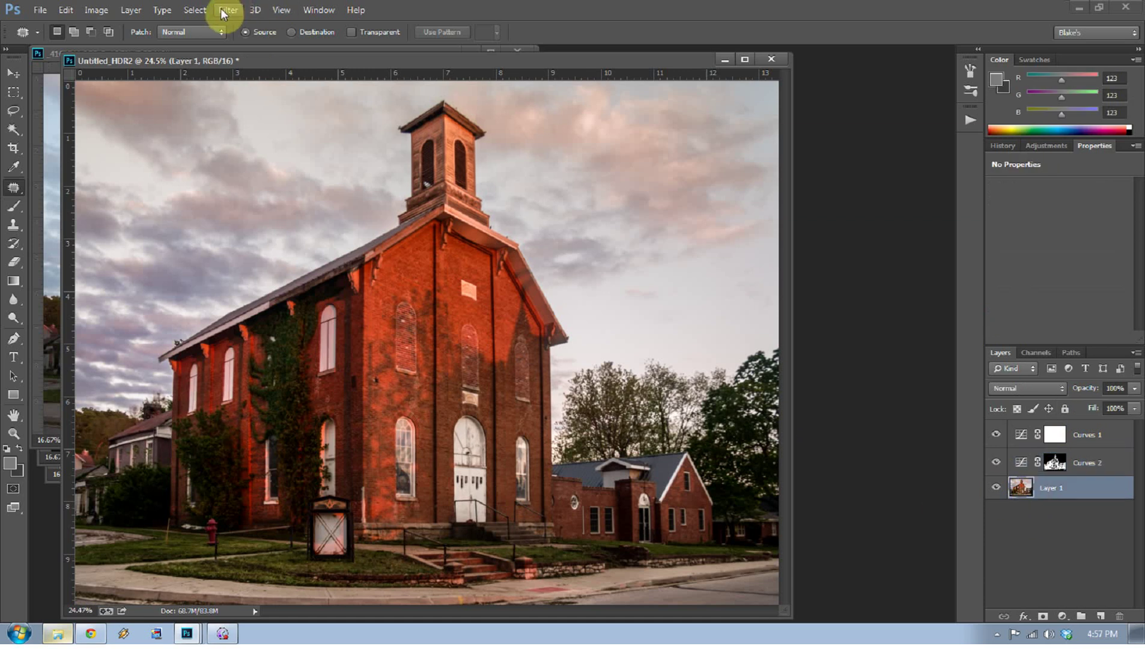
left_click(195, 10)
left_click(218, 147)
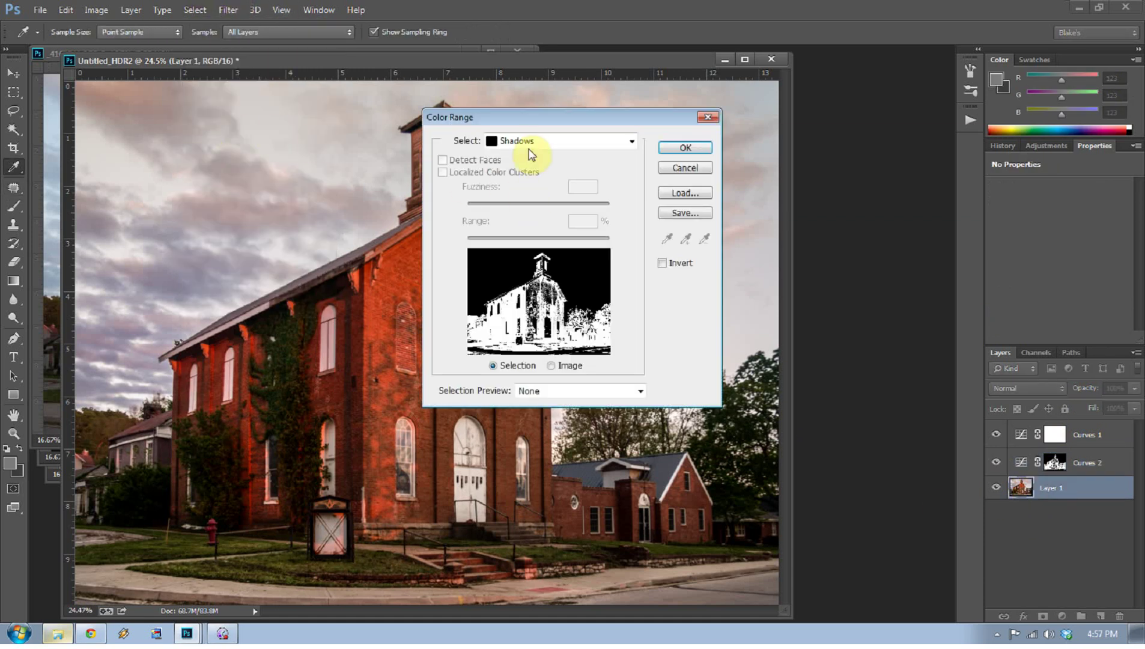
left_click(534, 142)
left_click(518, 280)
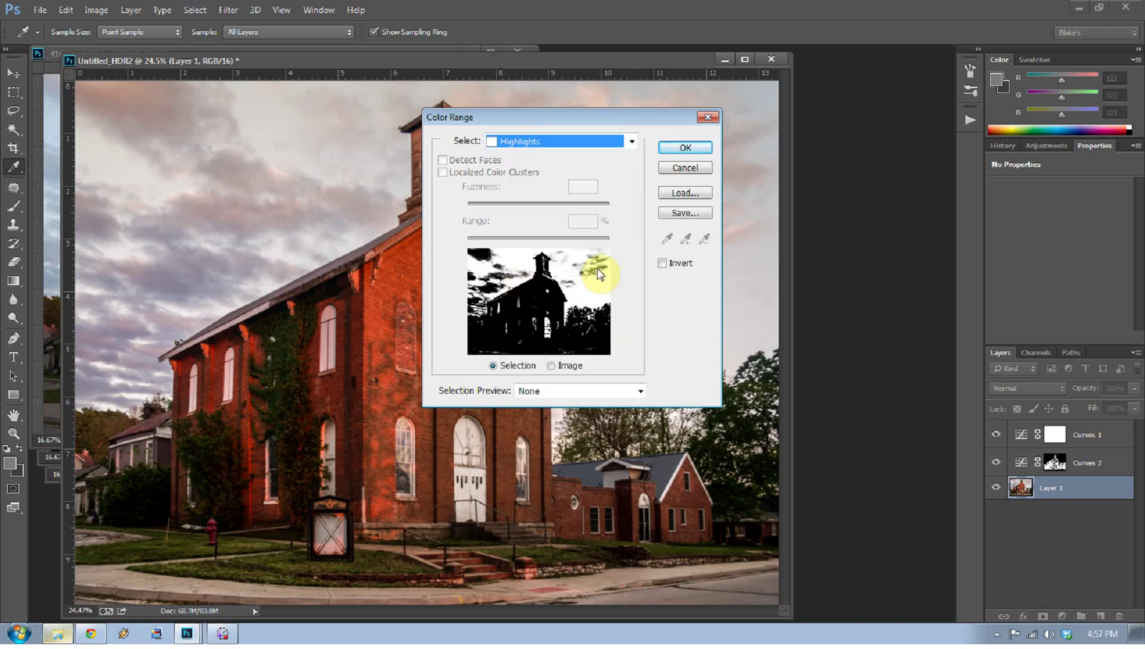
left_click(683, 148)
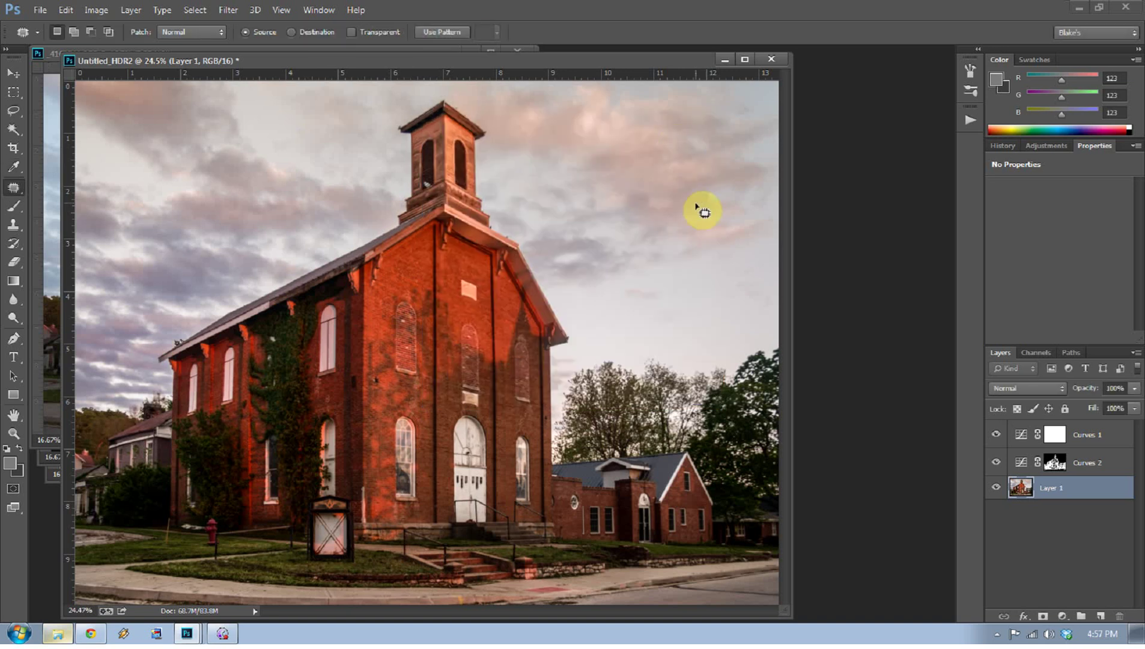
left_click(1062, 614)
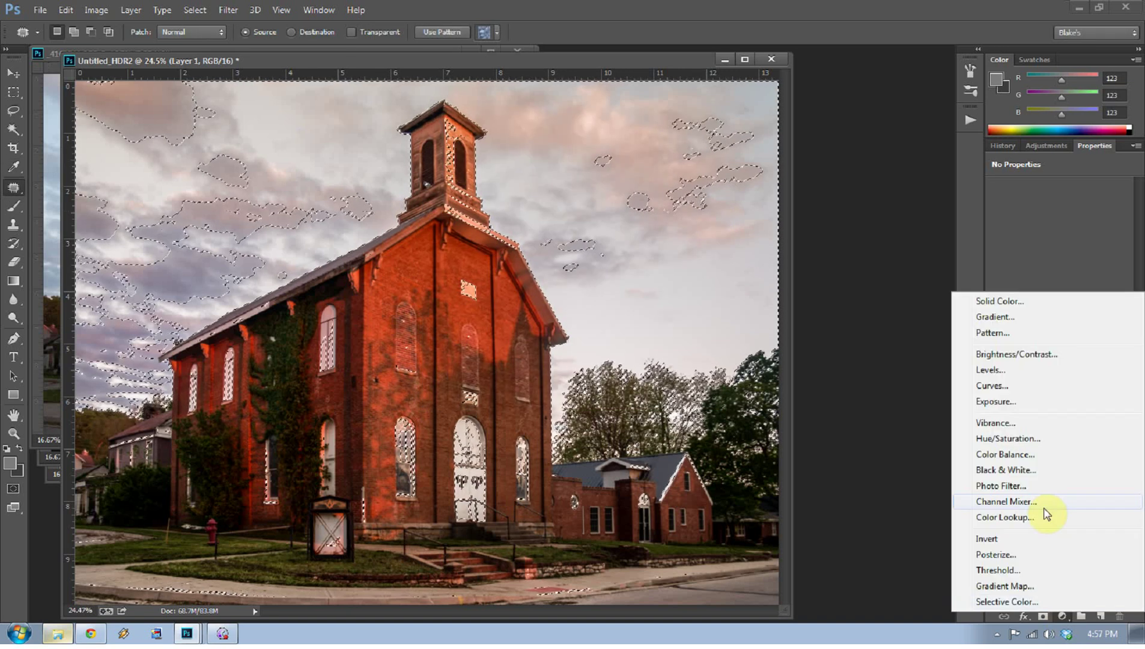
left_click(998, 387)
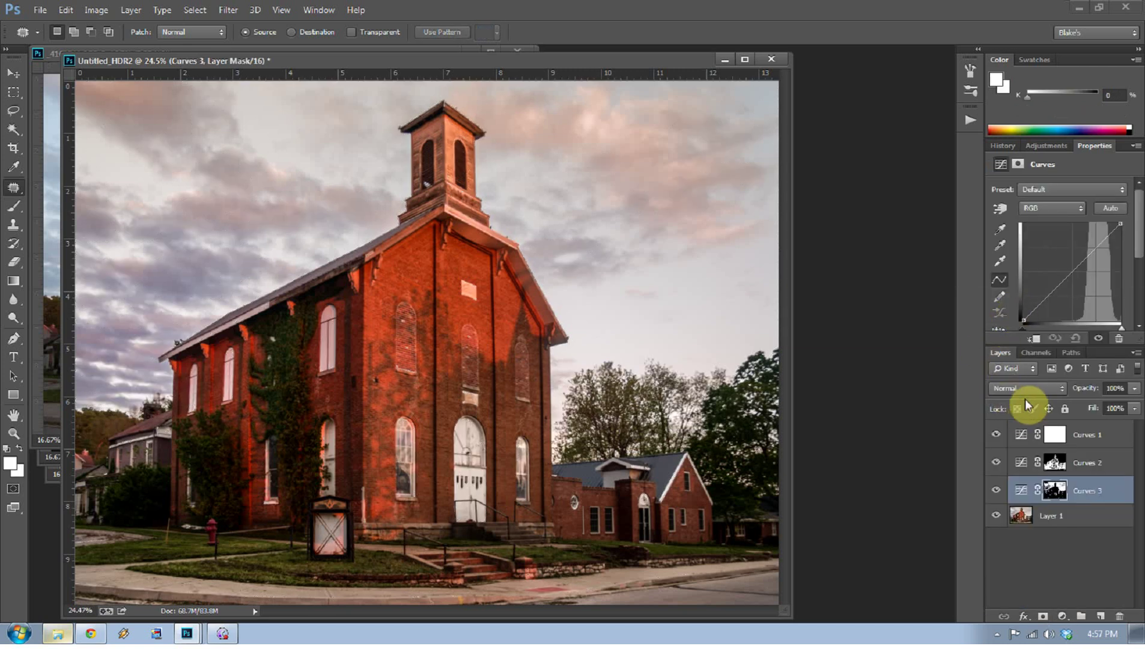
Set the highlight Curves layer to Soft Light blending and compare the image with the layer on and off
left_click(1026, 388)
left_click(1006, 207)
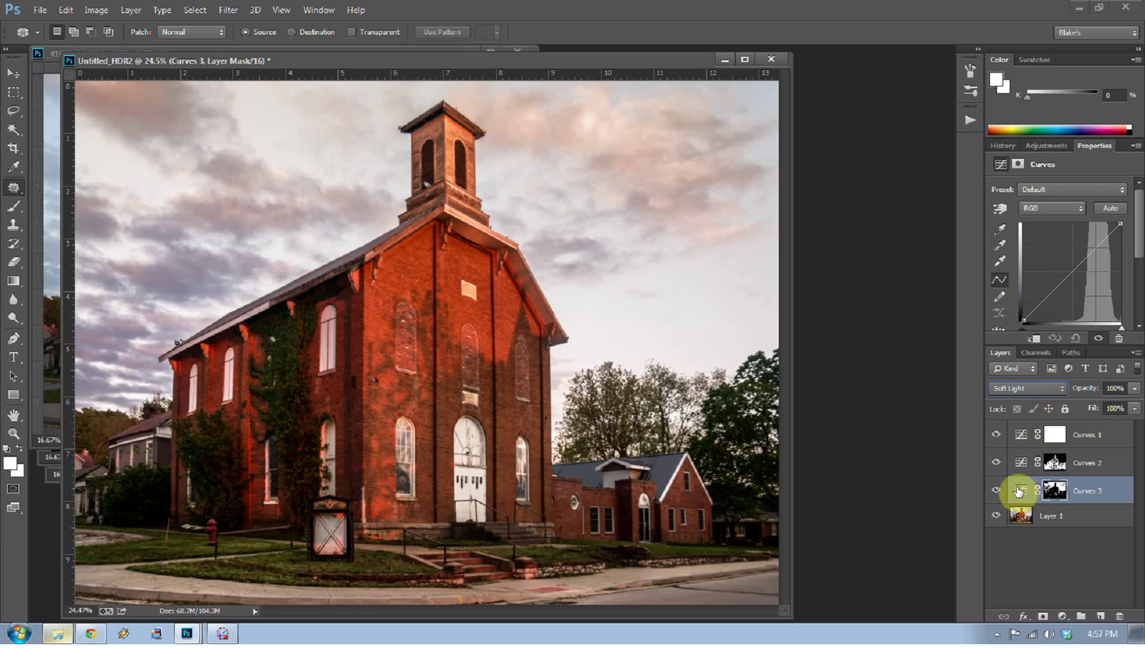
left_click(995, 490)
left_click(995, 491)
Feather the highlight Curves layer's mask by 9.1 px and reduce the layer's opacity to 54%, checking it on and off
left_click(1052, 489)
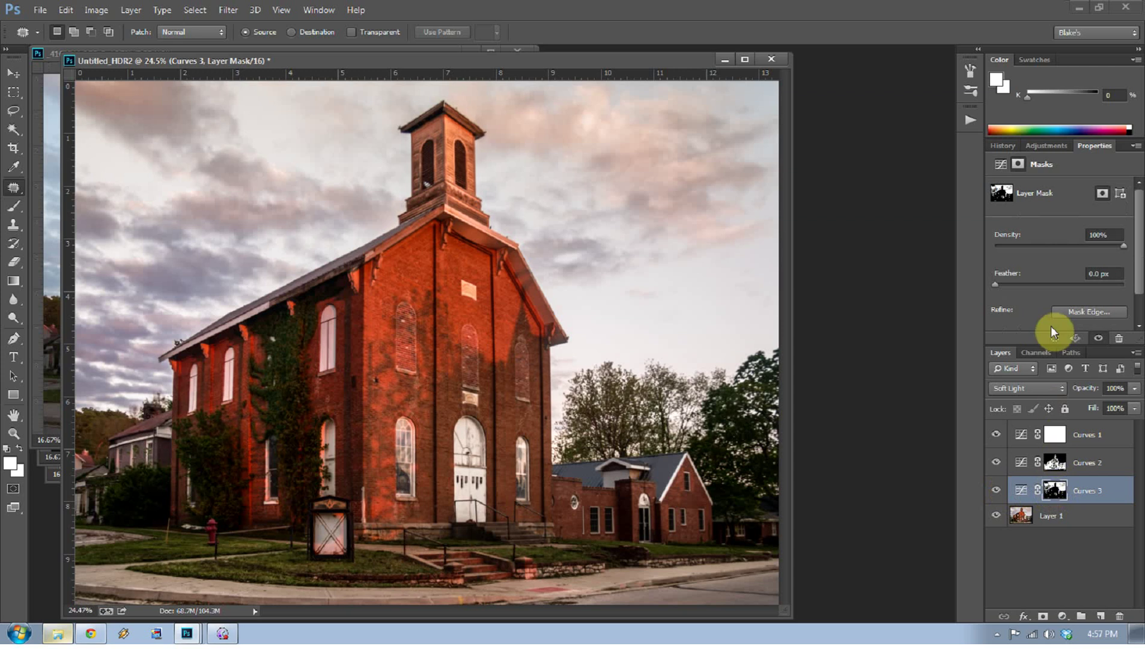
left_click_drag(1033, 283, 1044, 283)
left_click(1133, 389)
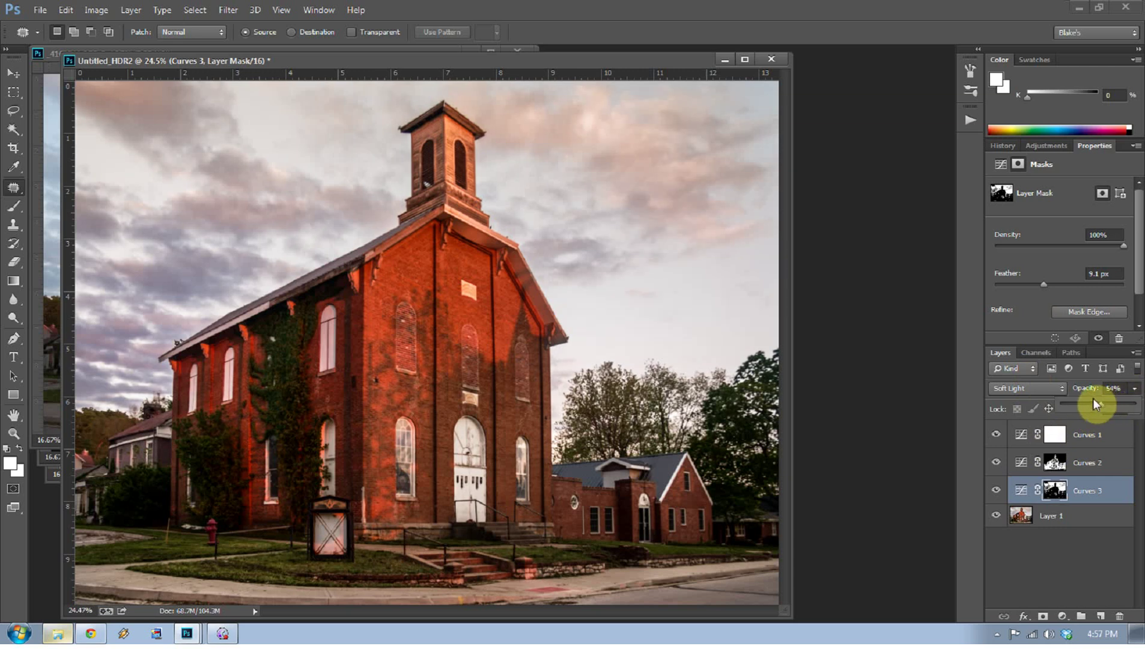
left_click(996, 491)
left_click(996, 490)
Compare the church image with and without the Curves adjustment layers by switching their visibility
left_click(996, 435)
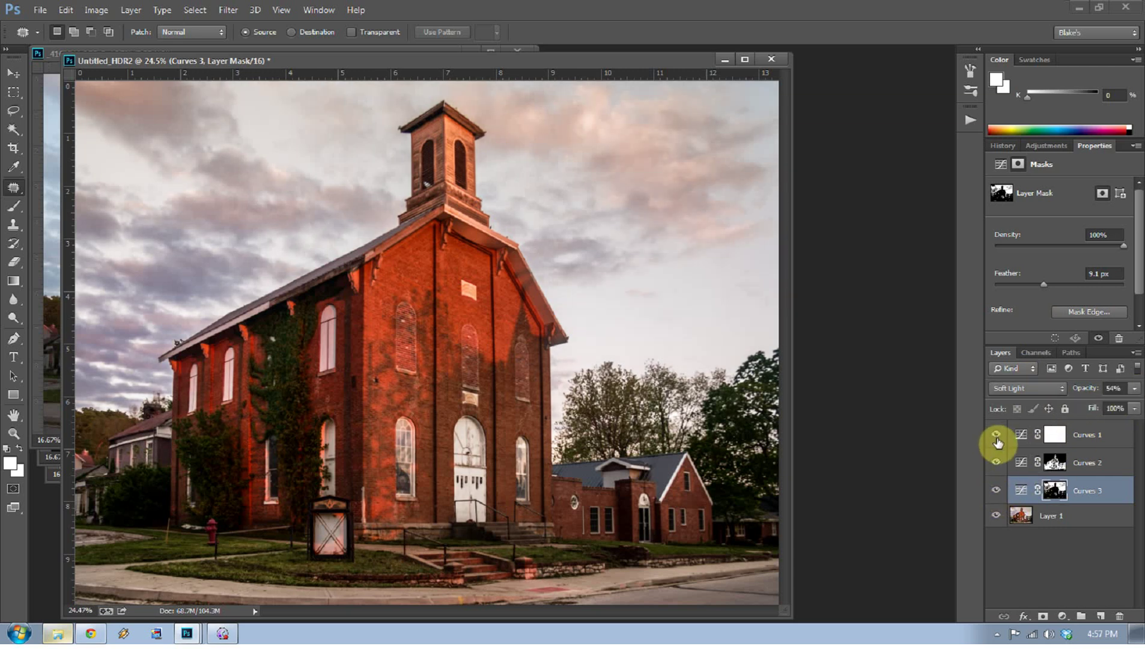
left_click(996, 462)
left_click_drag(996, 439, 996, 492)
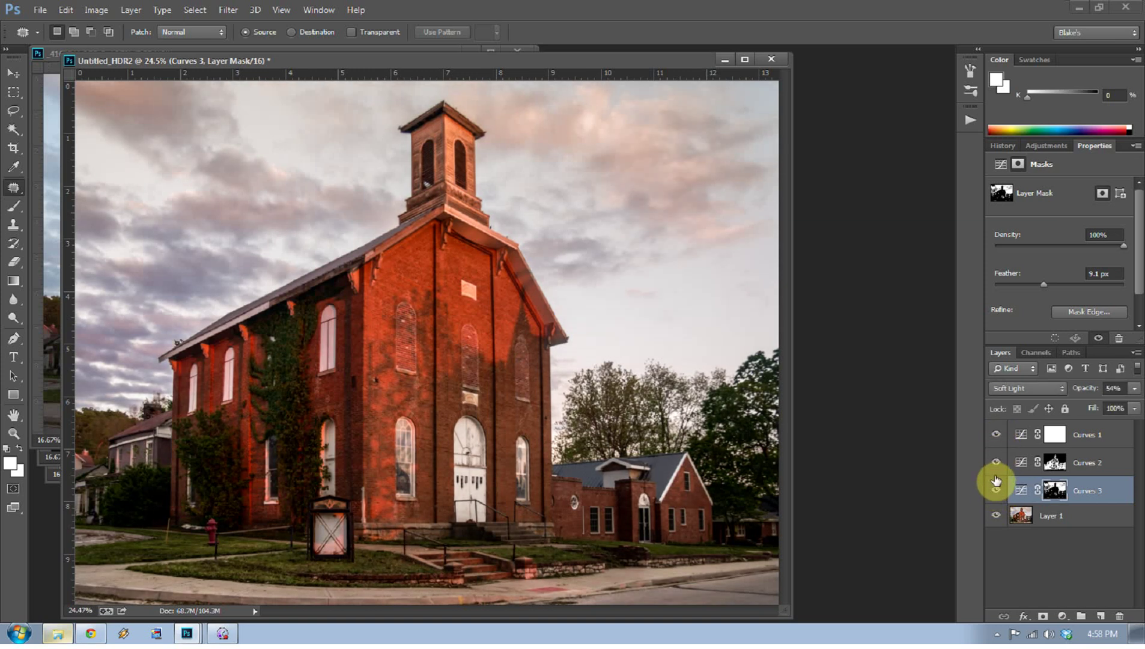
Duplicate the church image layer above all the Curves layers and apply a High Pass filter with a 0.8-pixel radius to the copy
left_click_drag(1021, 515, 1036, 427)
key("ctrl+j")
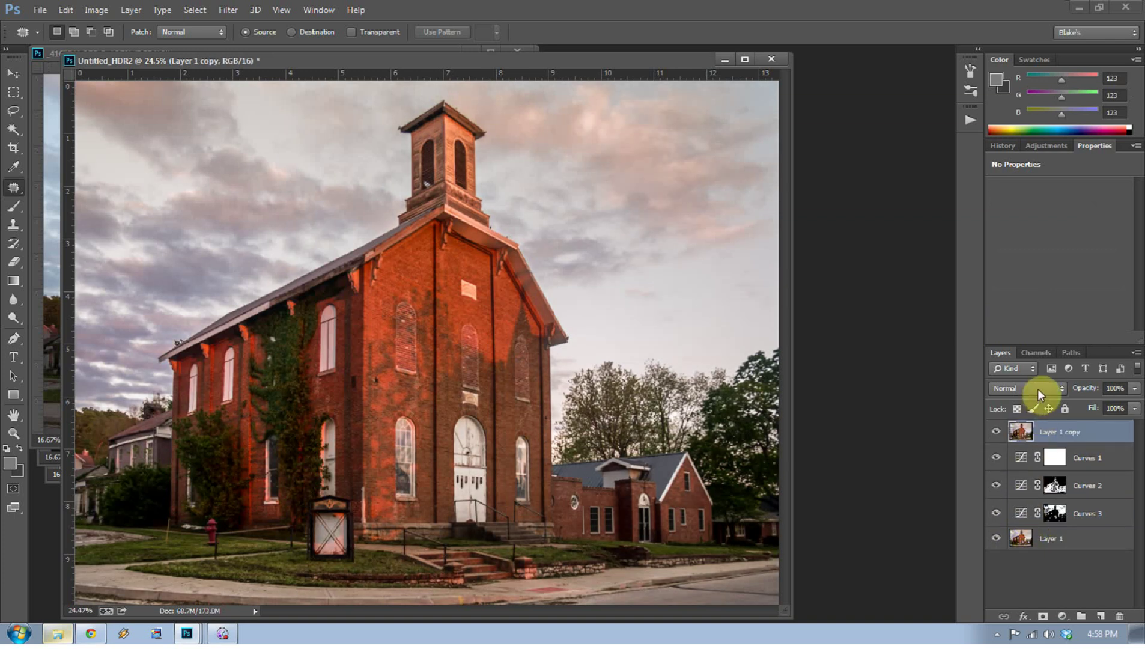
left_click(229, 10)
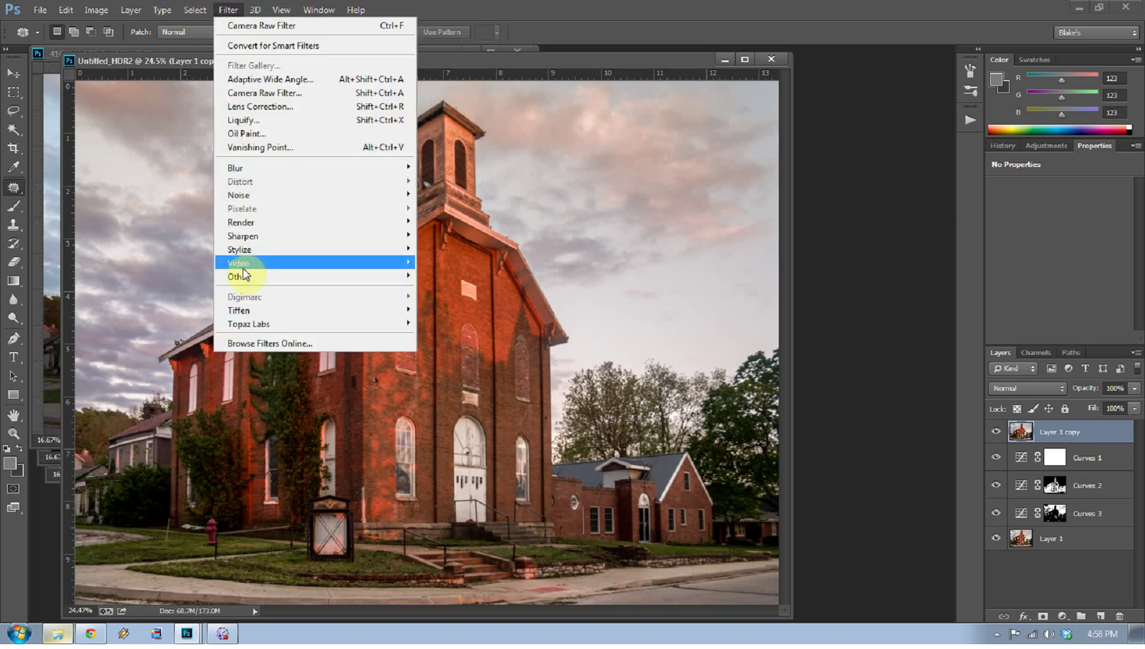
mouse_move(243, 274)
left_click(192, 292)
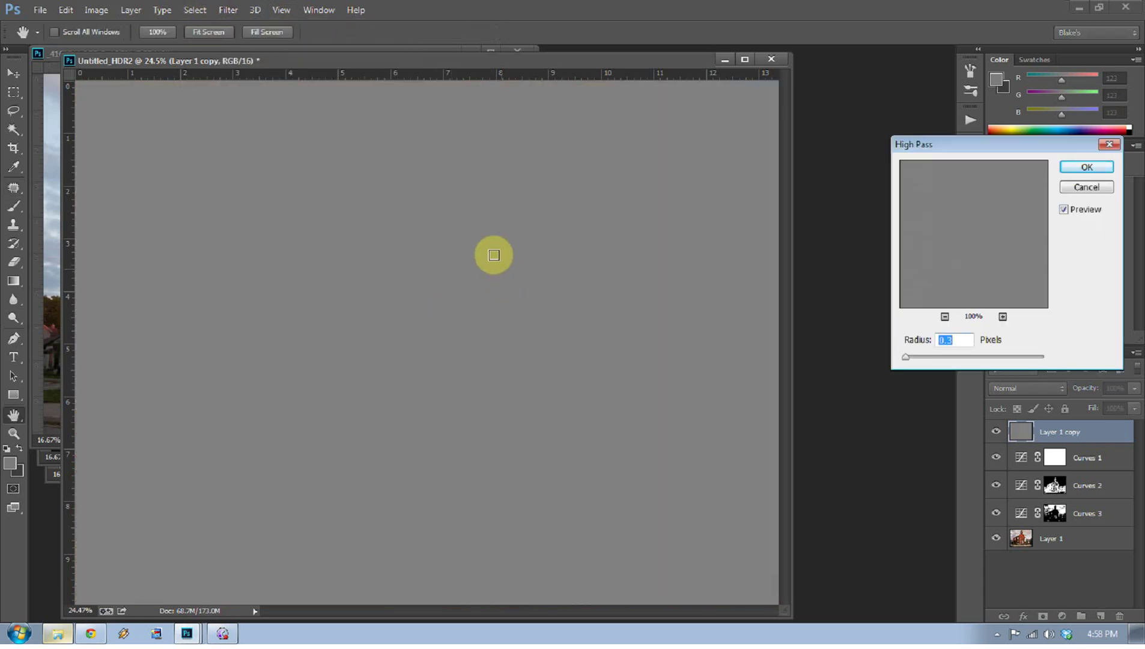
left_click_drag(908, 358, 907, 357)
type(".8")
key("Return")
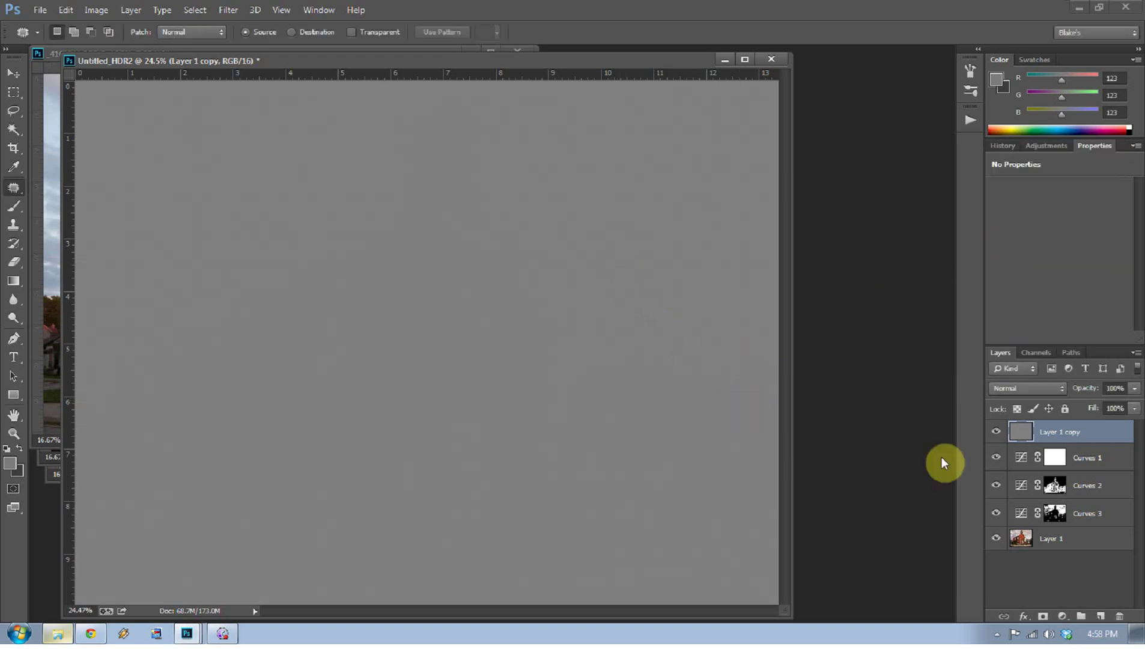
Set the High Pass layer to Linear Light blending and reduce its opacity to 24%, judging the sharpening up close at the gable
left_click(1025, 389)
left_click(1015, 237)
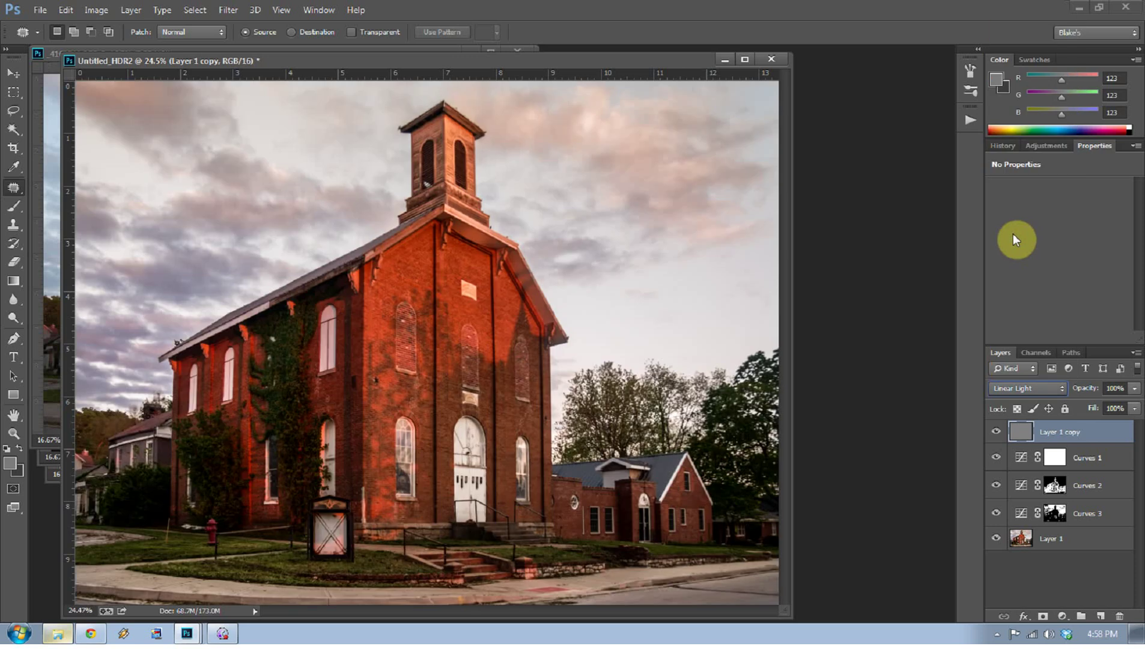
mouse_move(489, 285)
left_mouse_down()
mouse_move(529, 317)
mouse_move(503, 302)
left_mouse_up()
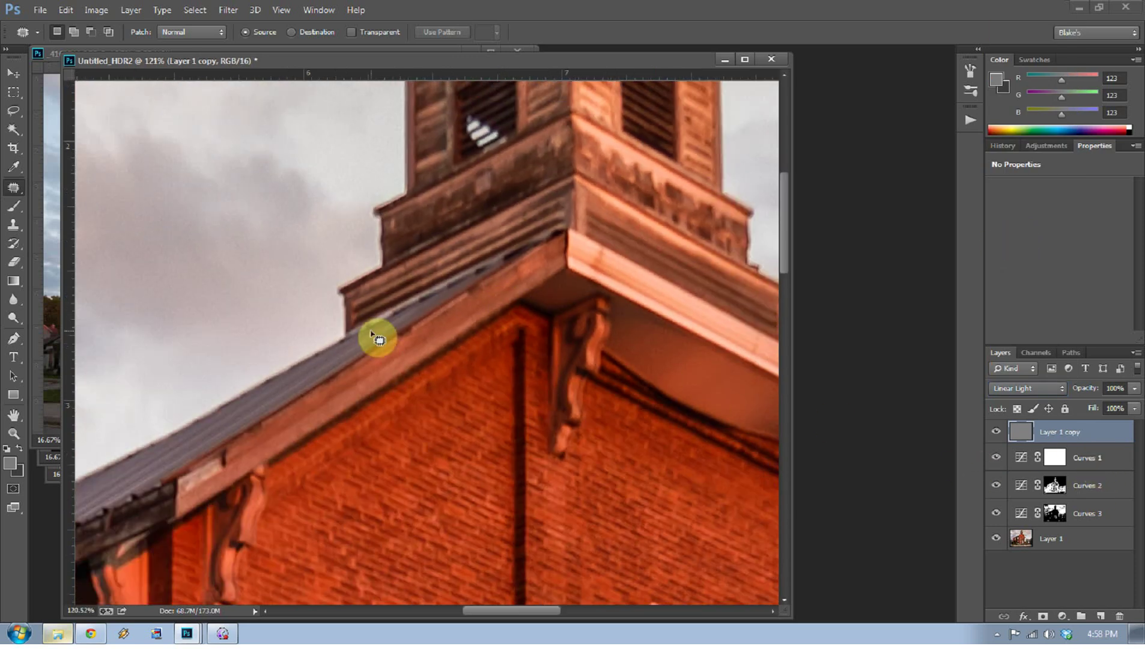
left_click(1134, 388)
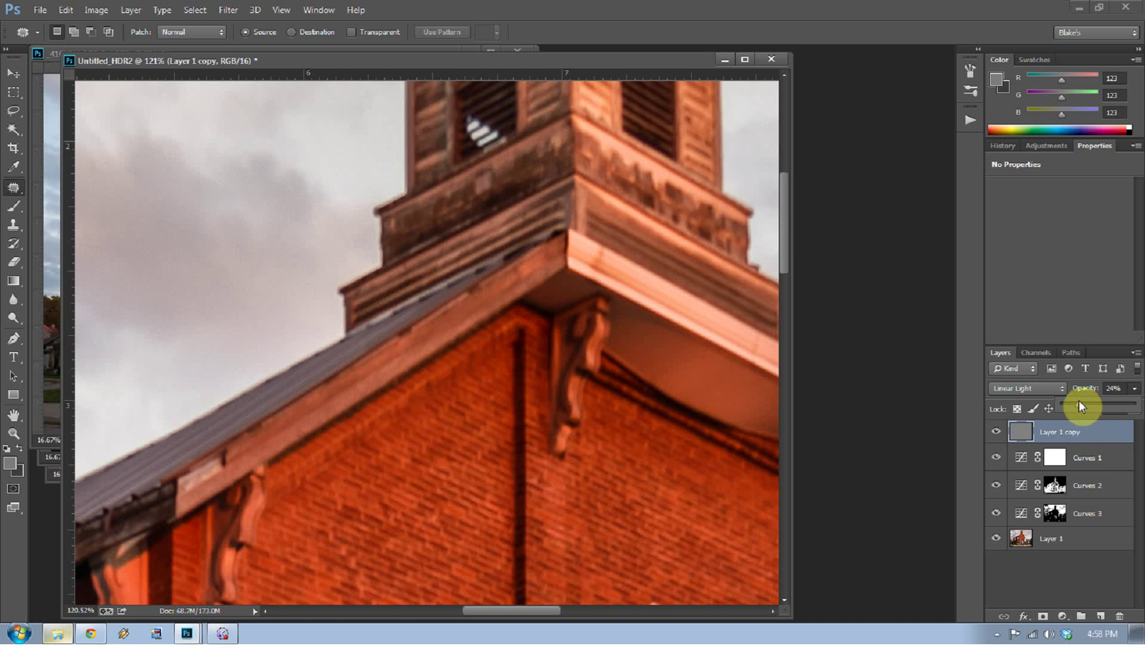
right_click(587, 366)
left_click(624, 377)
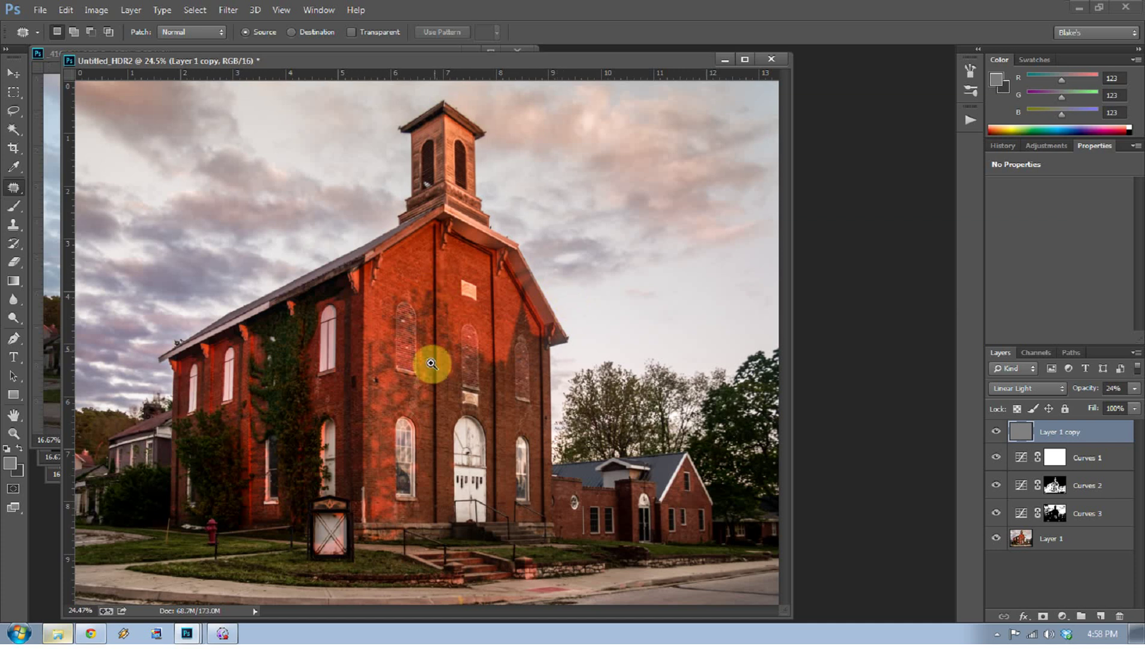
Examine the brickwork around the arched window up close with the High Pass layer on and off, and return to the whole church
left_click_drag(378, 187, 445, 252)
scroll(587, 496, "down", 5)
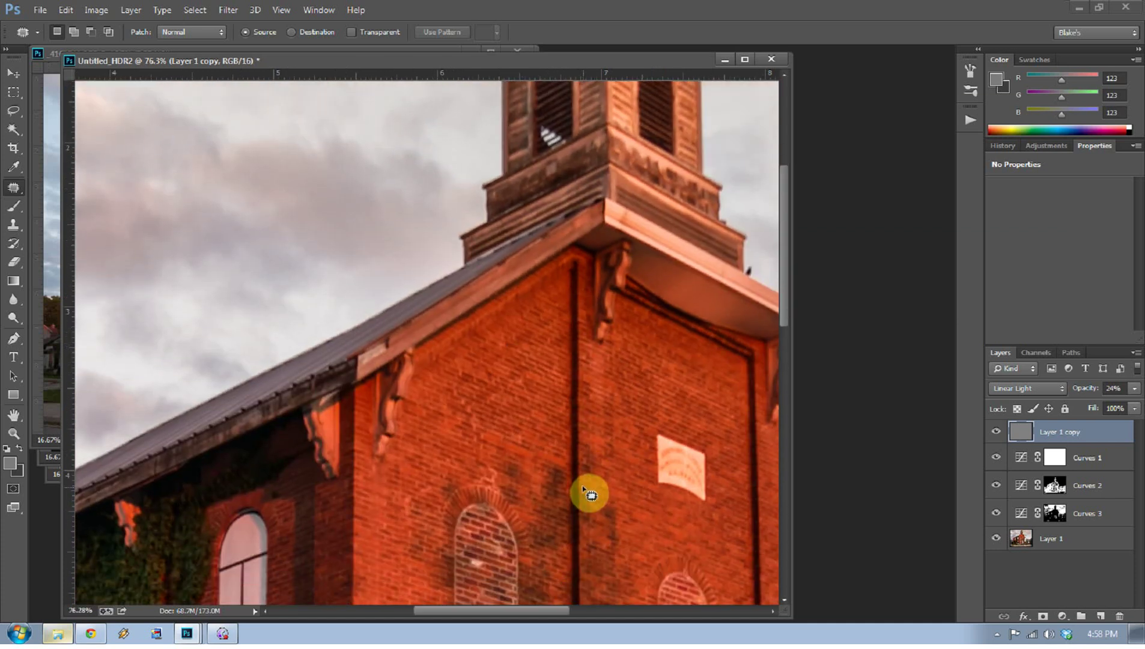
left_click_drag(575, 333, 639, 379)
left_click(996, 431)
left_click(1000, 433)
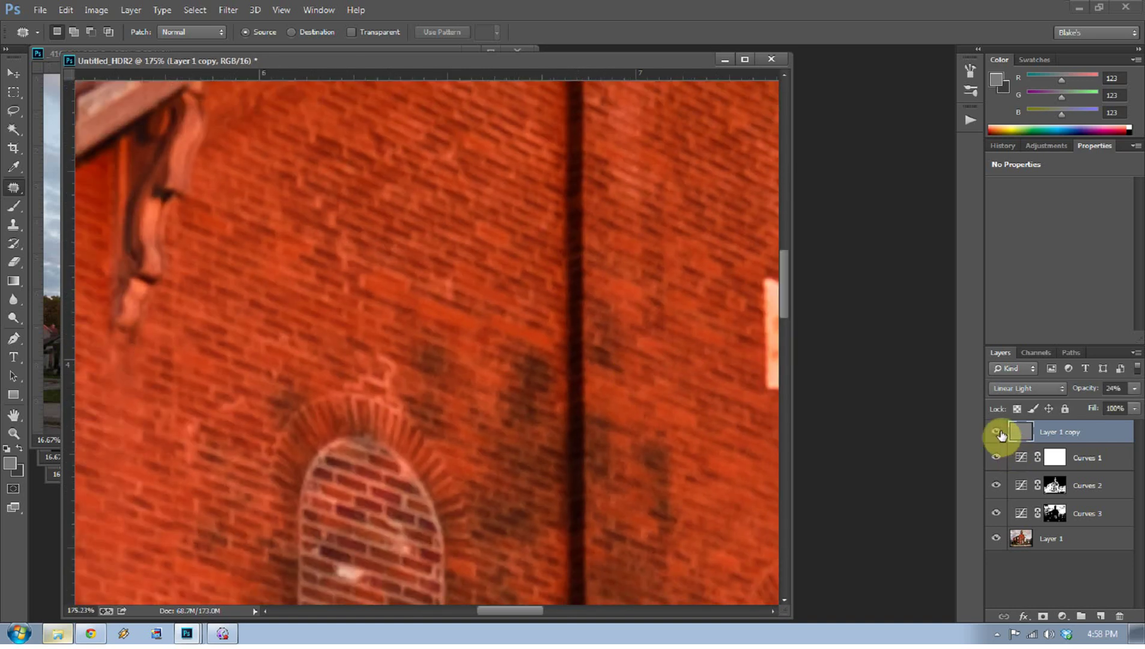
right_click(531, 287)
left_click(558, 296)
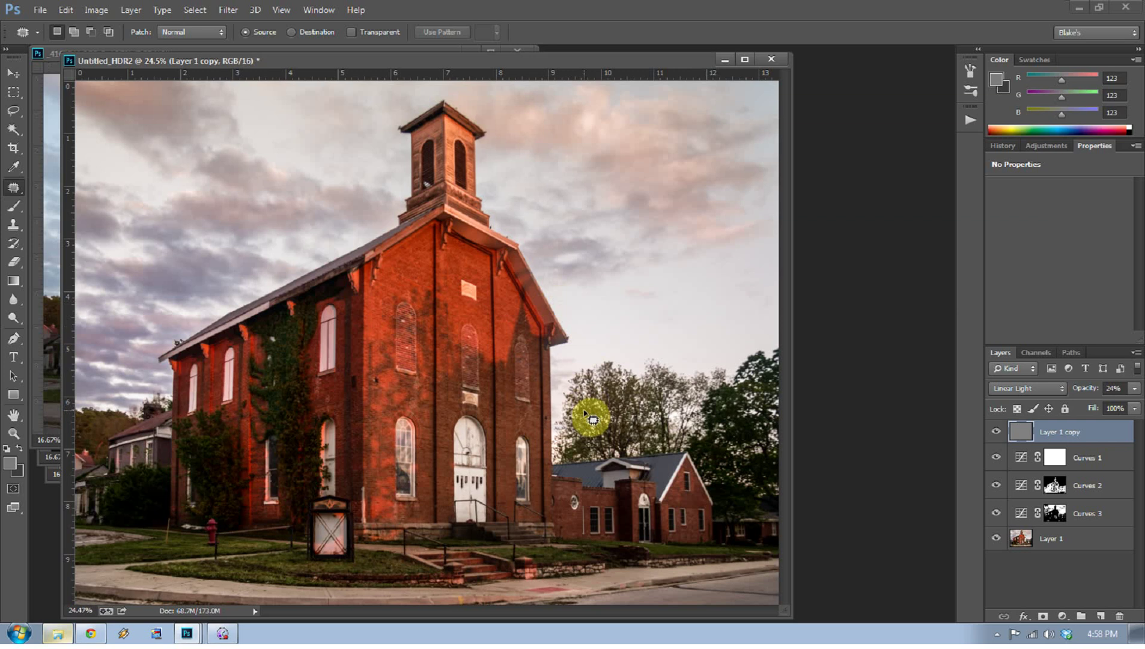